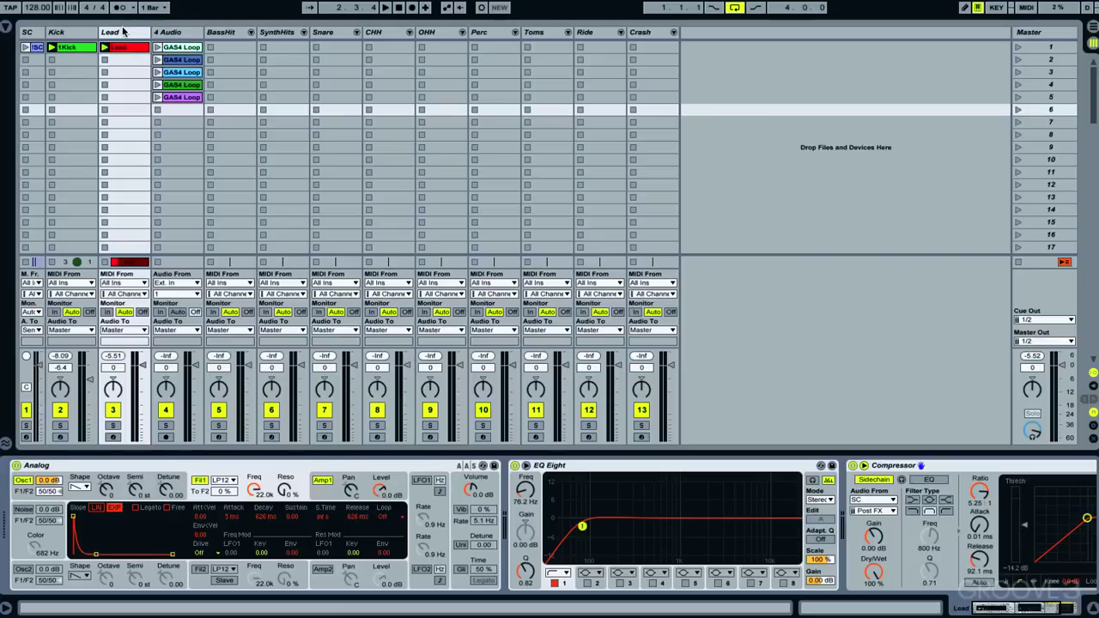
# - Lower the Lead track's volume to -5.5 dB
pyautogui.moveTo(142, 365); pyautogui.dragTo(141, 371)
pyautogui.click(82, 32)
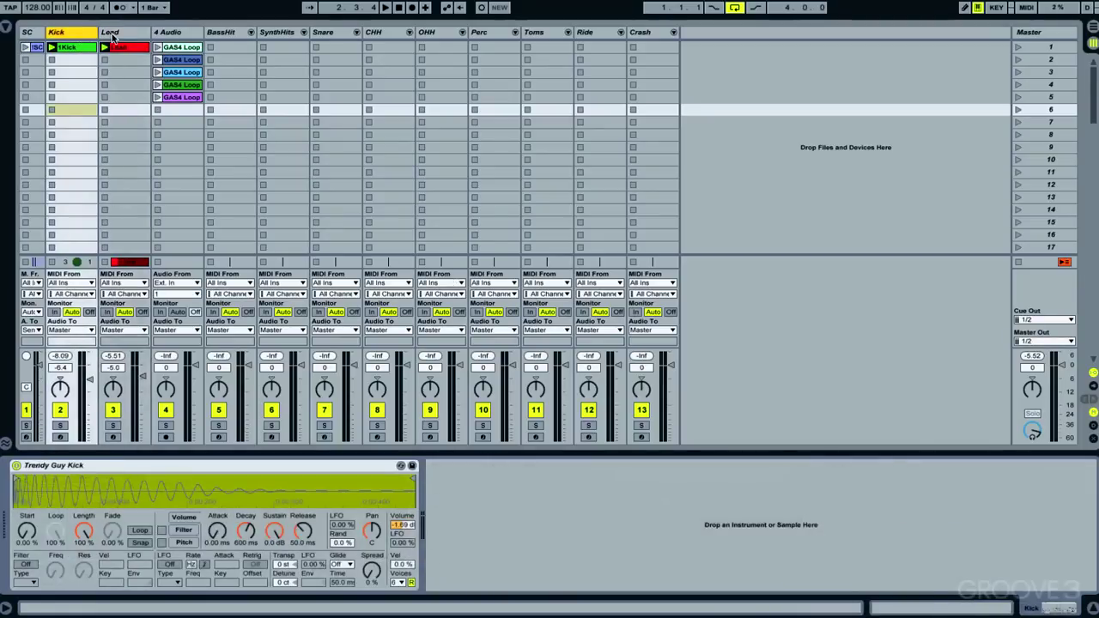
pyautogui.click(107, 32)
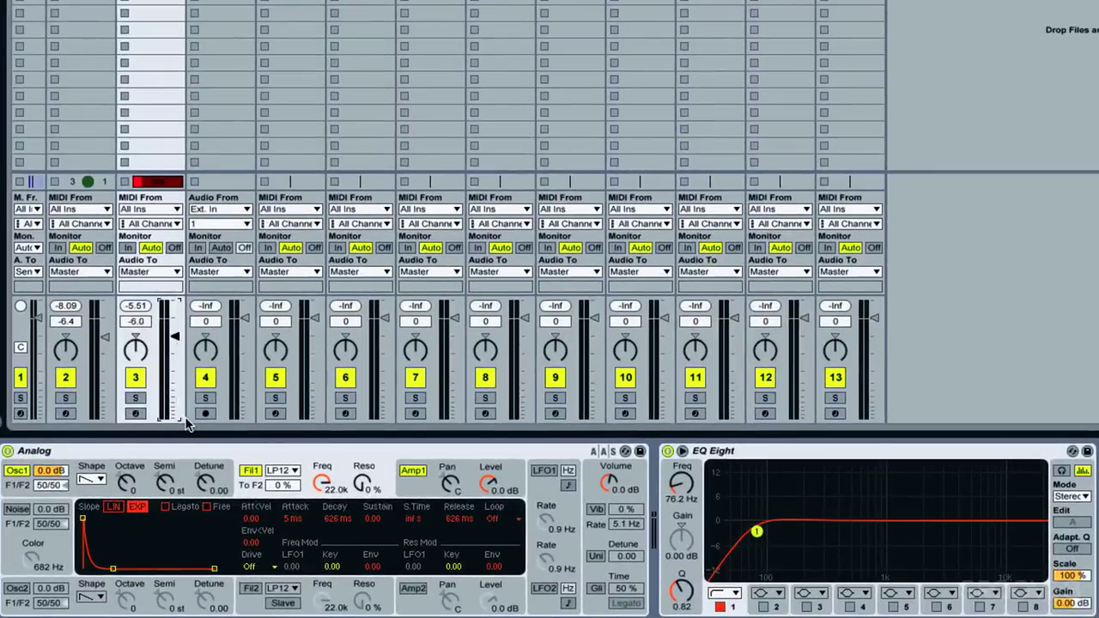
pyautogui.click(461, 451)
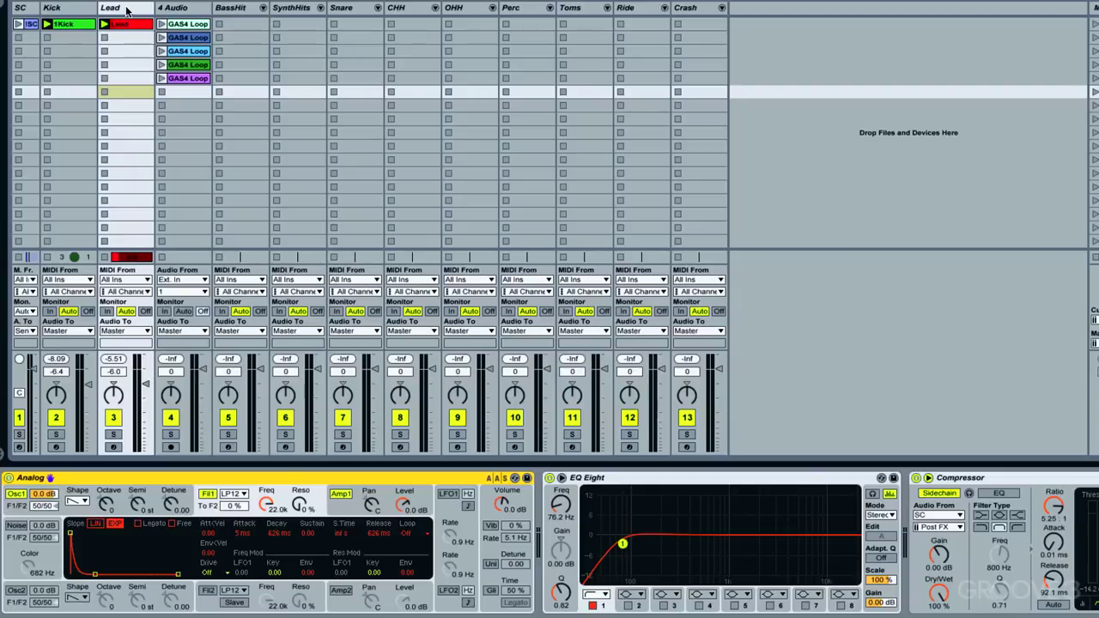
pyautogui.click(127, 8)
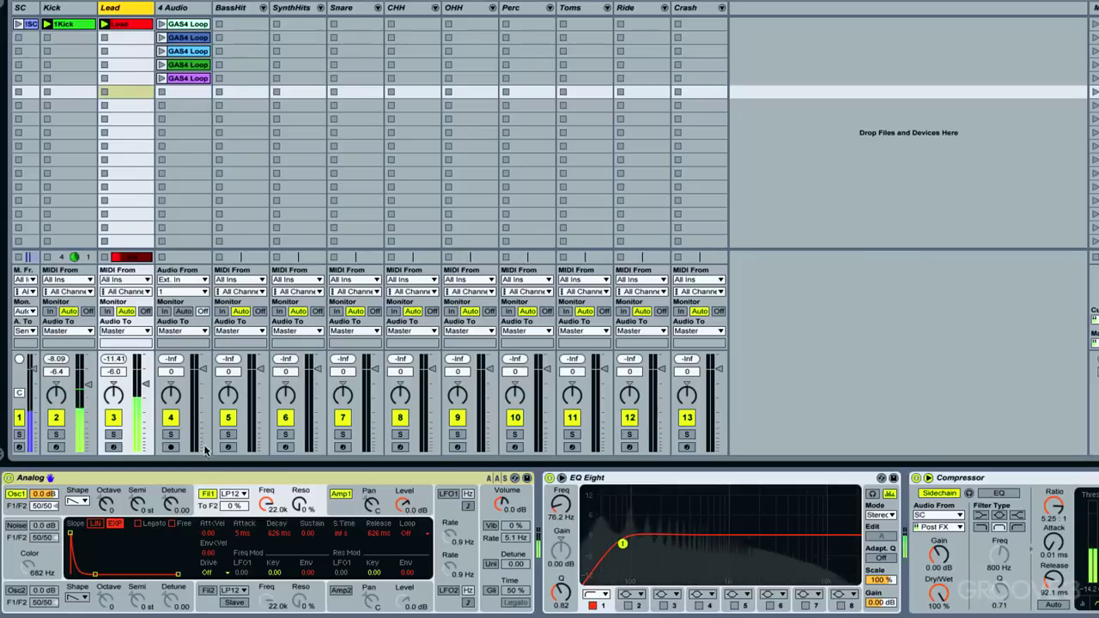
pyautogui.moveTo(145, 384); pyautogui.dragTo(145, 382)
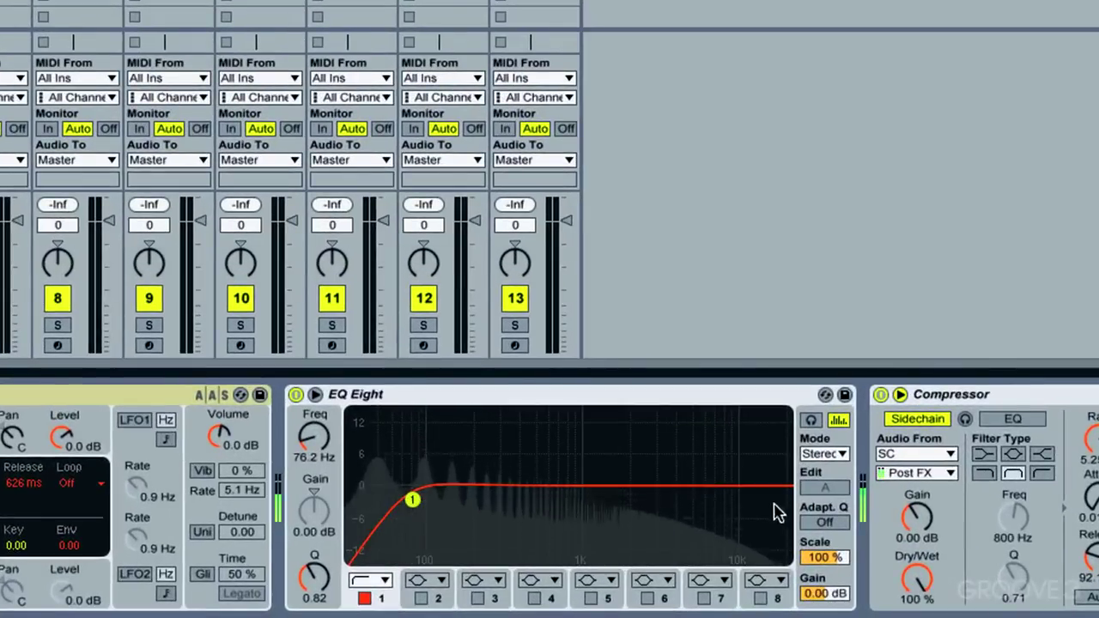
# - Lower the Filter 1 frequency of the Lead track's Analog synth to 640 and enlarge the EQ Eight display
pyautogui.press('space')
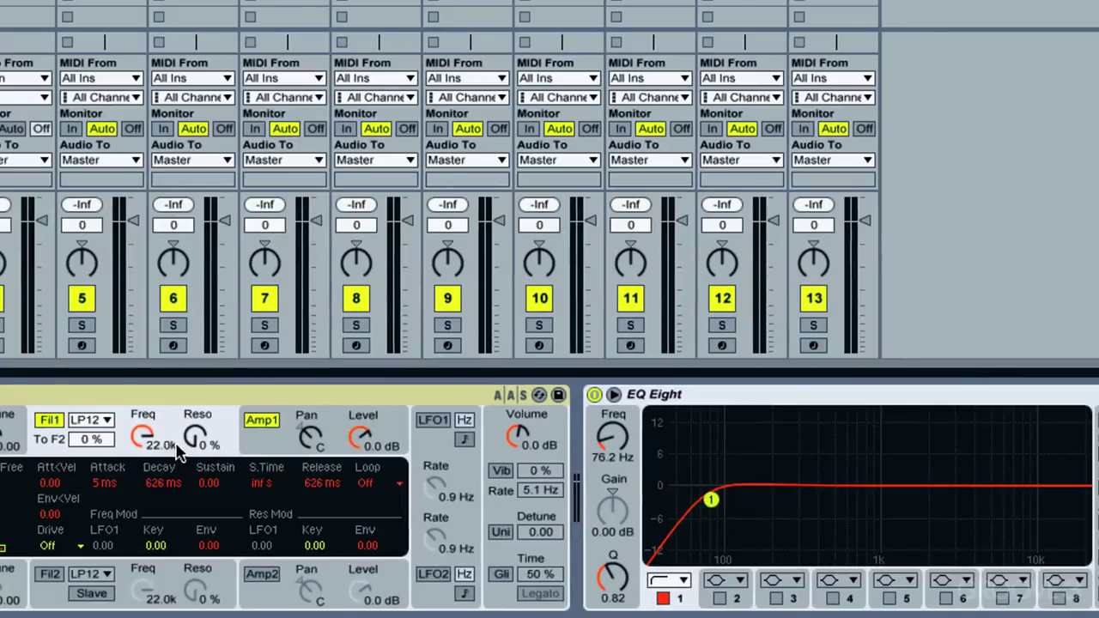
pyautogui.moveTo(175, 449); pyautogui.dragTo(146, 490)
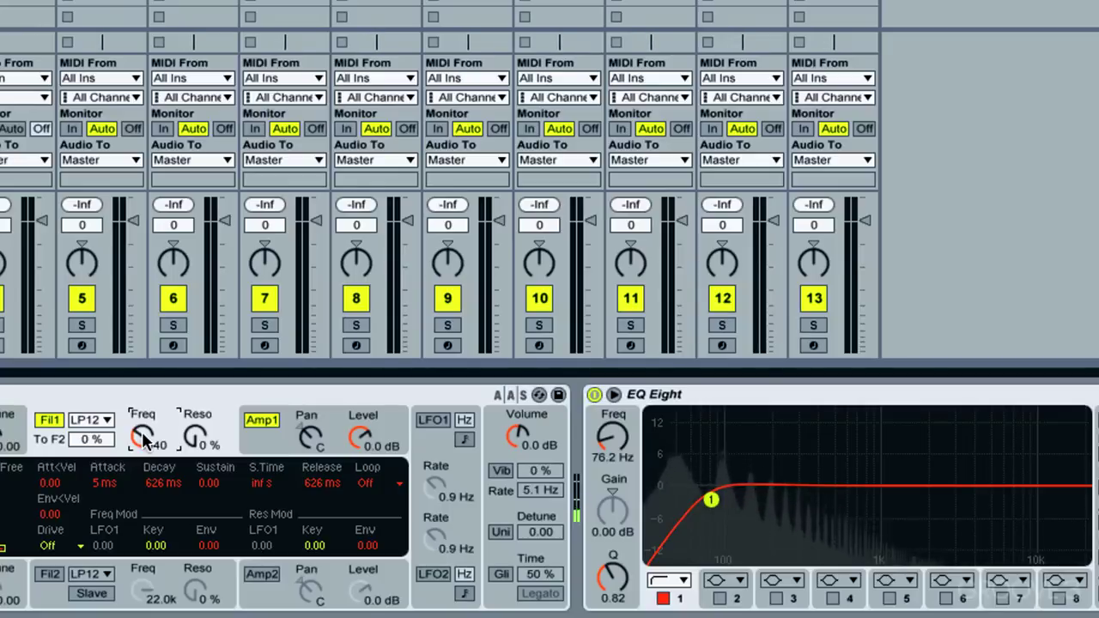
pyautogui.click(615, 395)
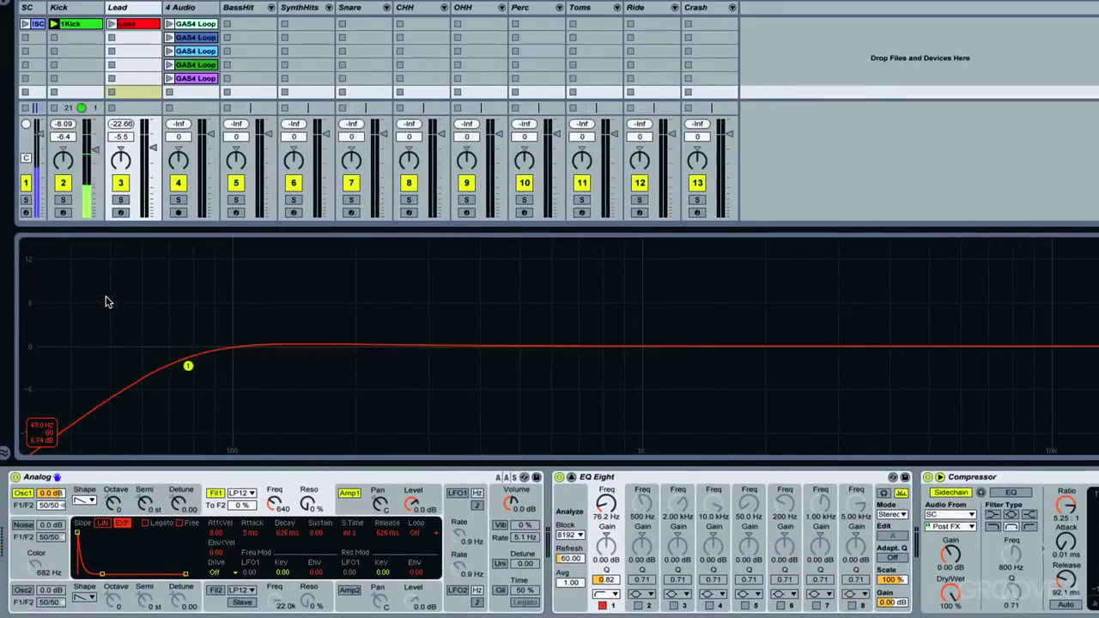
# - Turn on looping for the Lead clip and relaunch it alongside the kick
pyautogui.doubleClick(137, 24)
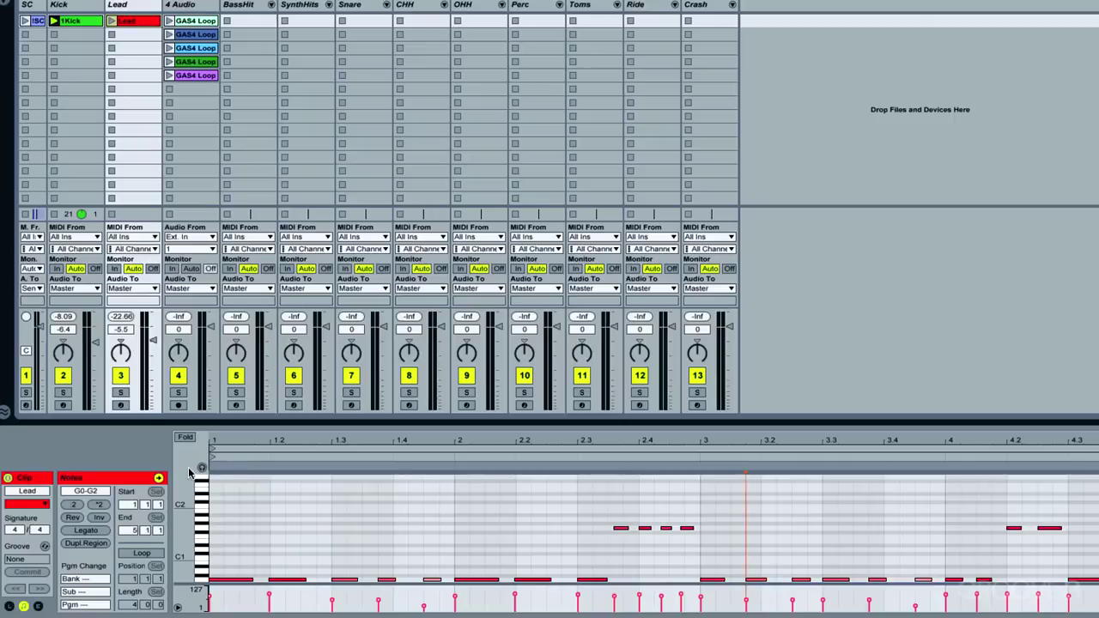
pyautogui.click(123, 552)
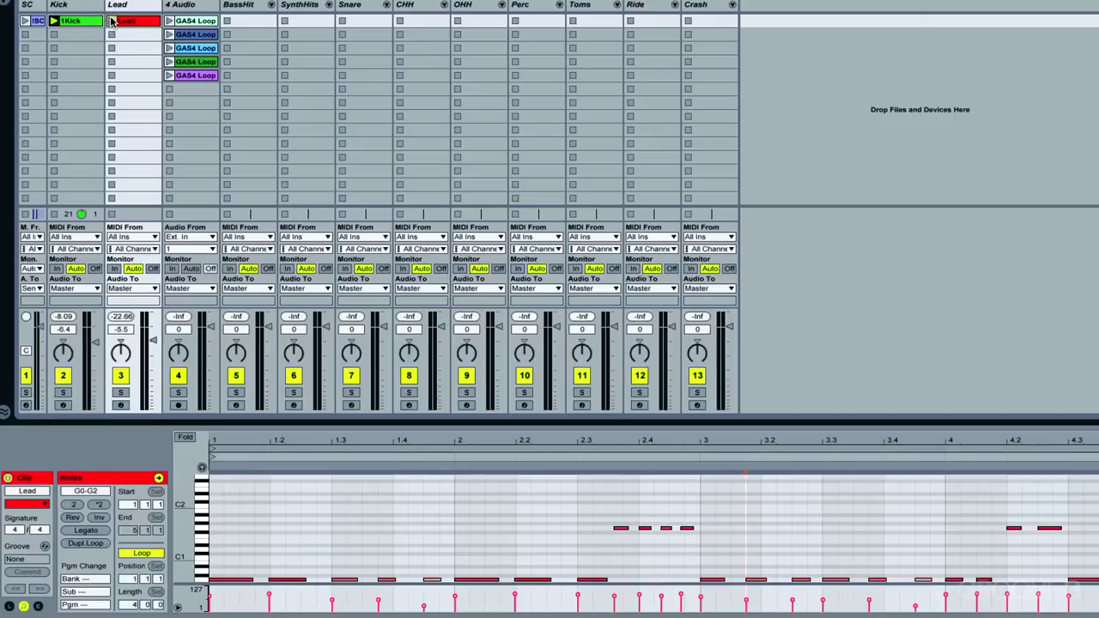
pyautogui.doubleClick(141, 6)
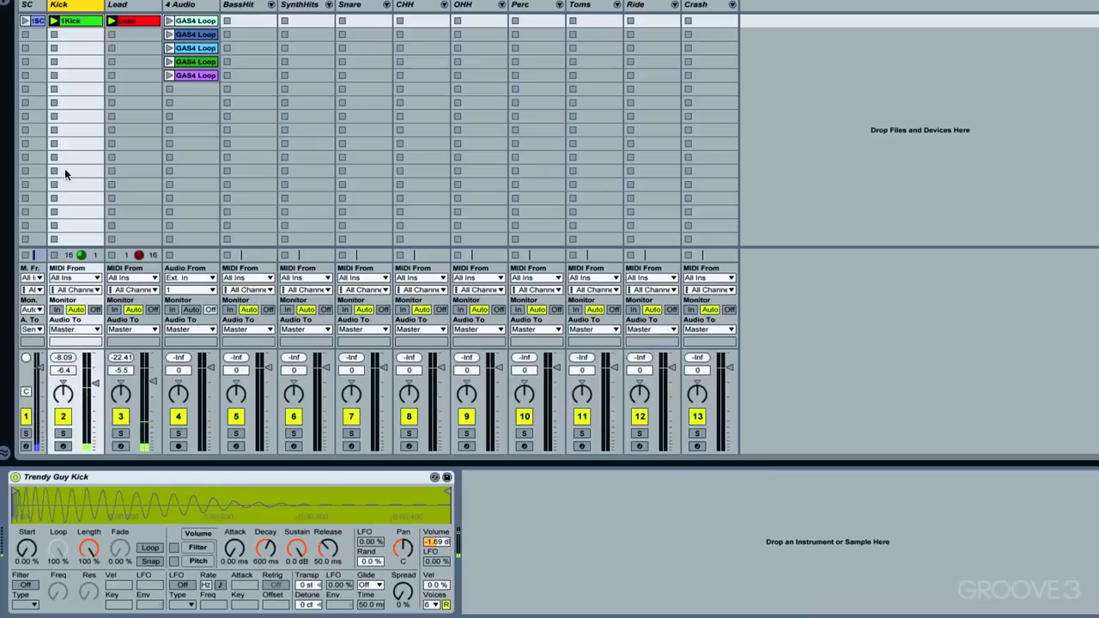
# - Add a Spectrum analyzer after the kick sampler on the Kick track and inspect its enlarged display
pyautogui.click(4, 4)
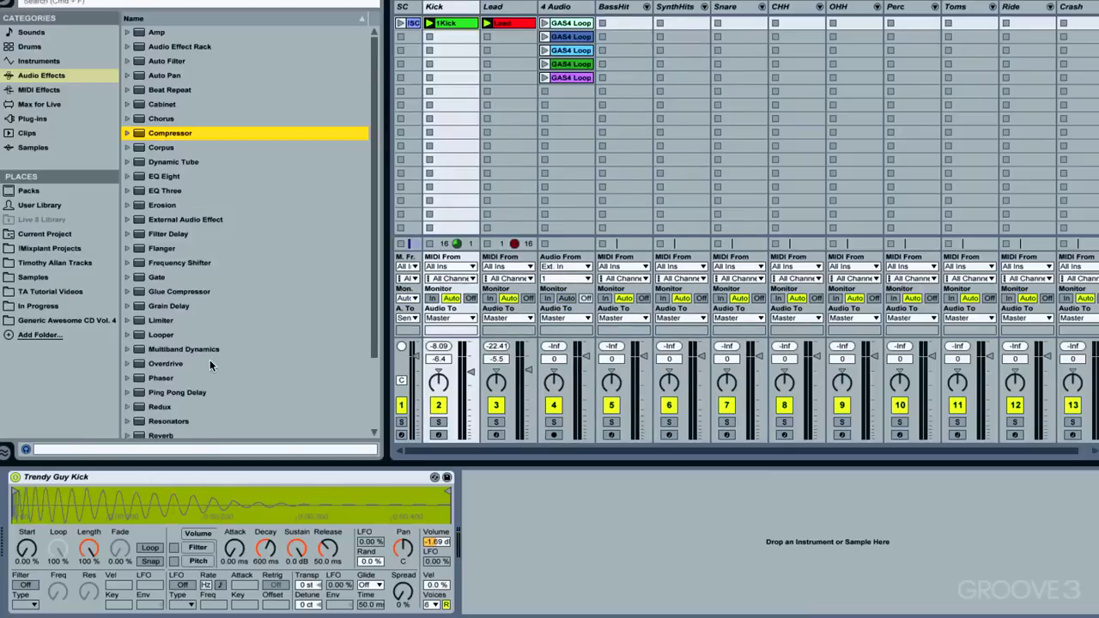
pyautogui.scroll(-3, 210, 359)
pyautogui.moveTo(172, 387); pyautogui.dragTo(484, 504)
pyautogui.click(482, 478)
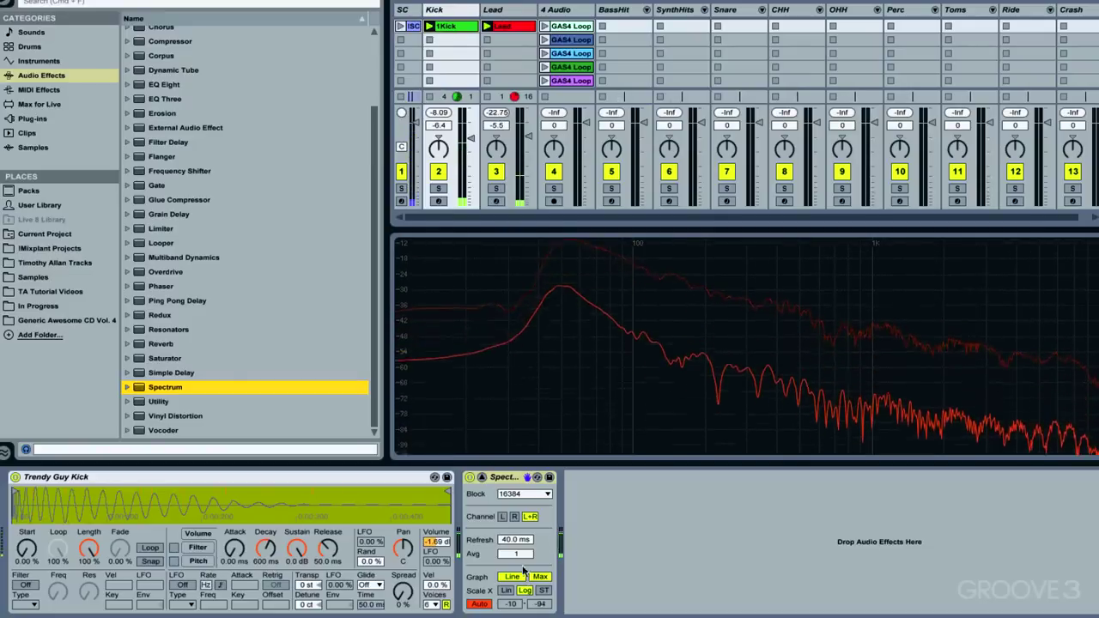
pyautogui.click(482, 478)
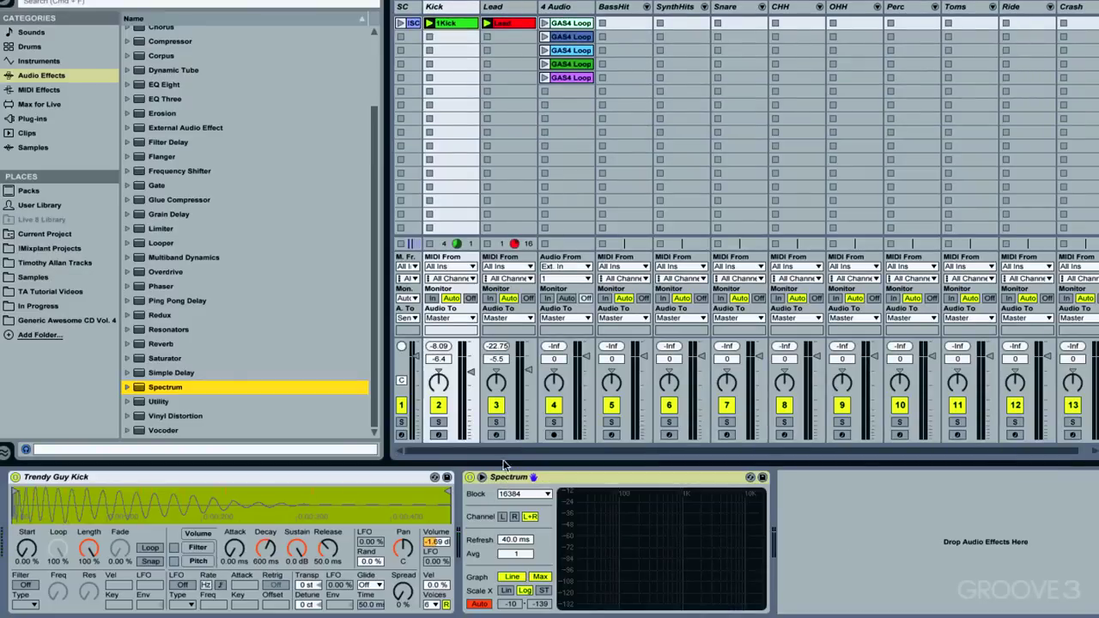
# - Compare the Kick track's devices with the Lead track's EQ Eight curve and sidechain Compressor
pyautogui.click(493, 7)
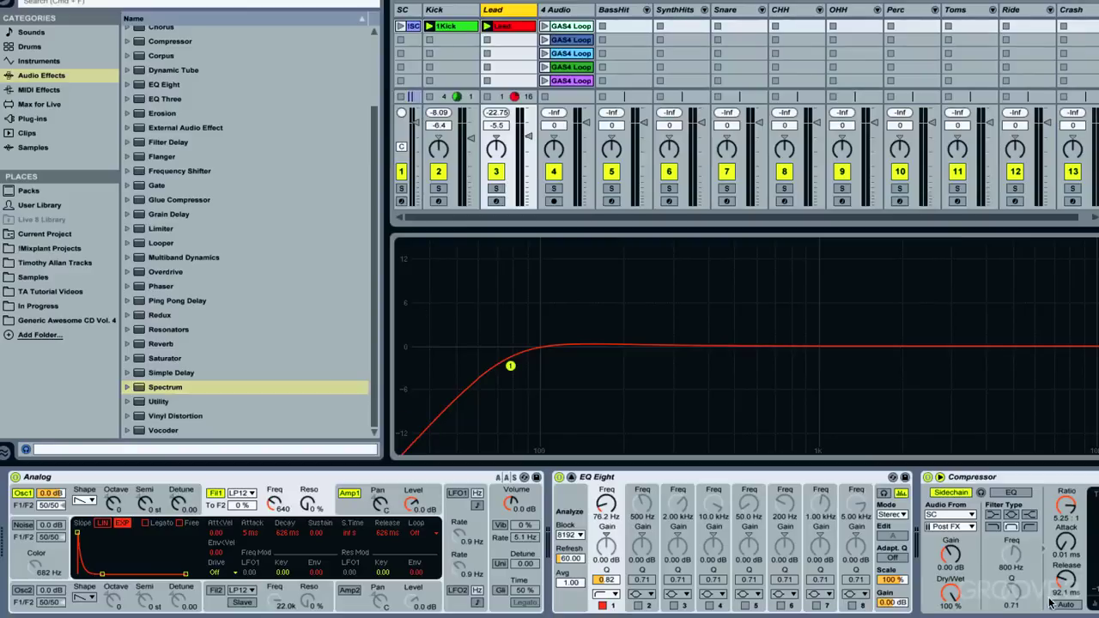
pyautogui.click(1010, 477)
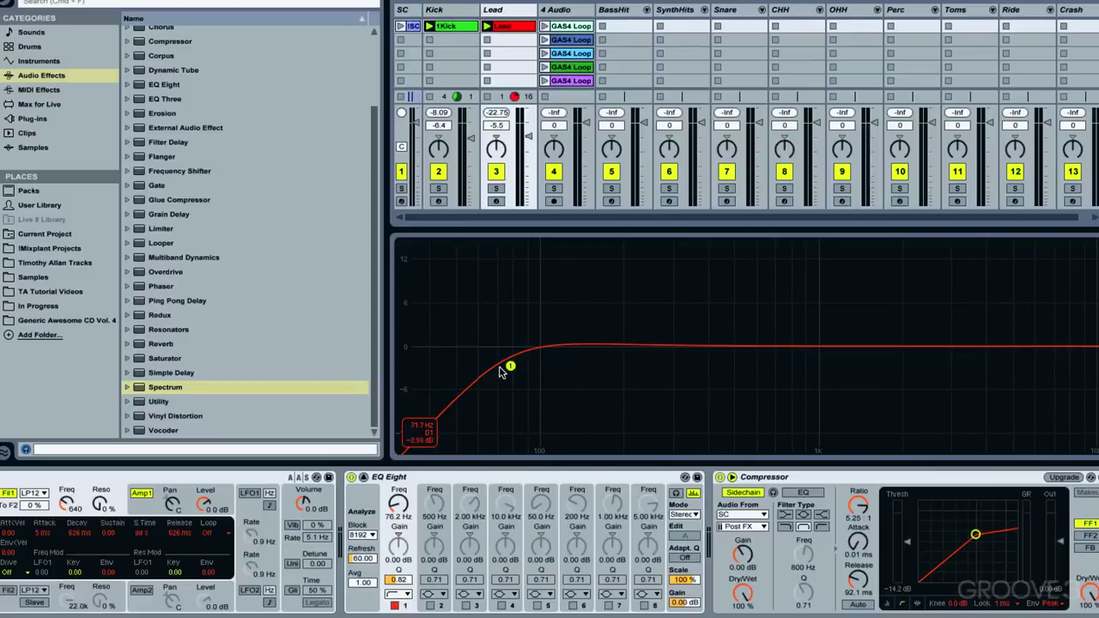
pyautogui.click(461, 14)
pyautogui.click(507, 10)
pyautogui.click(453, 11)
pyautogui.click(511, 18)
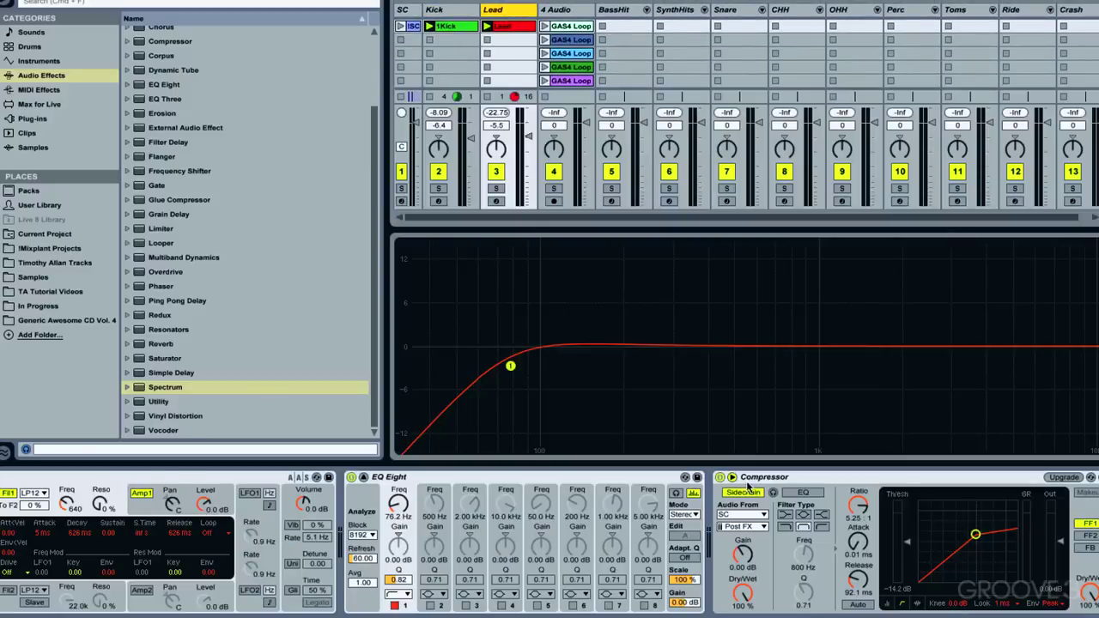
pyautogui.click(363, 476)
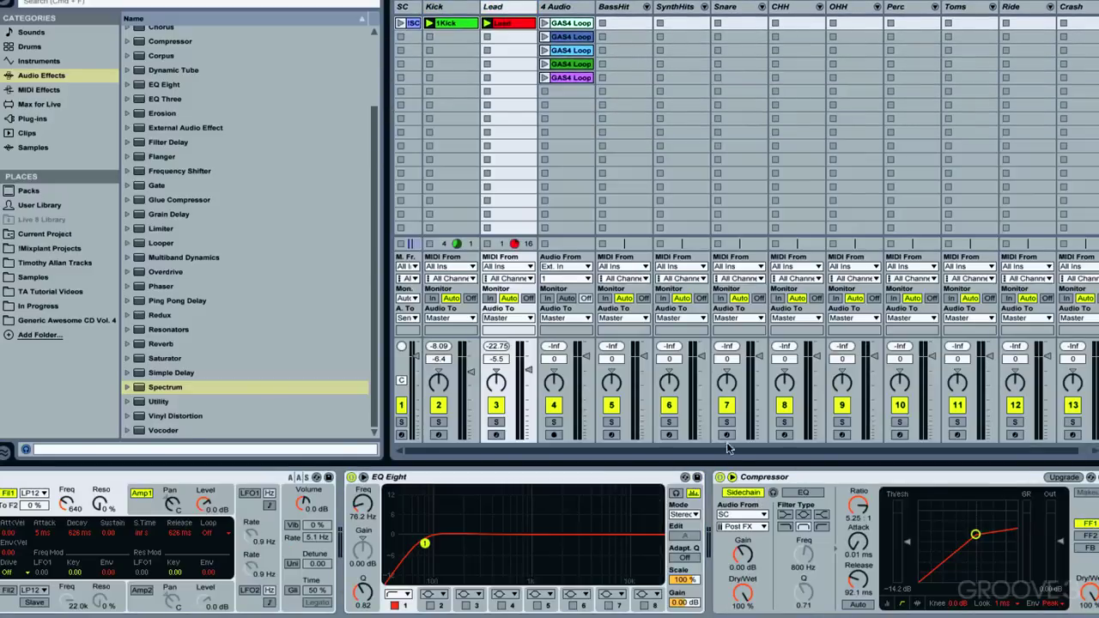
pyautogui.hscroll(-3, 549, 542)
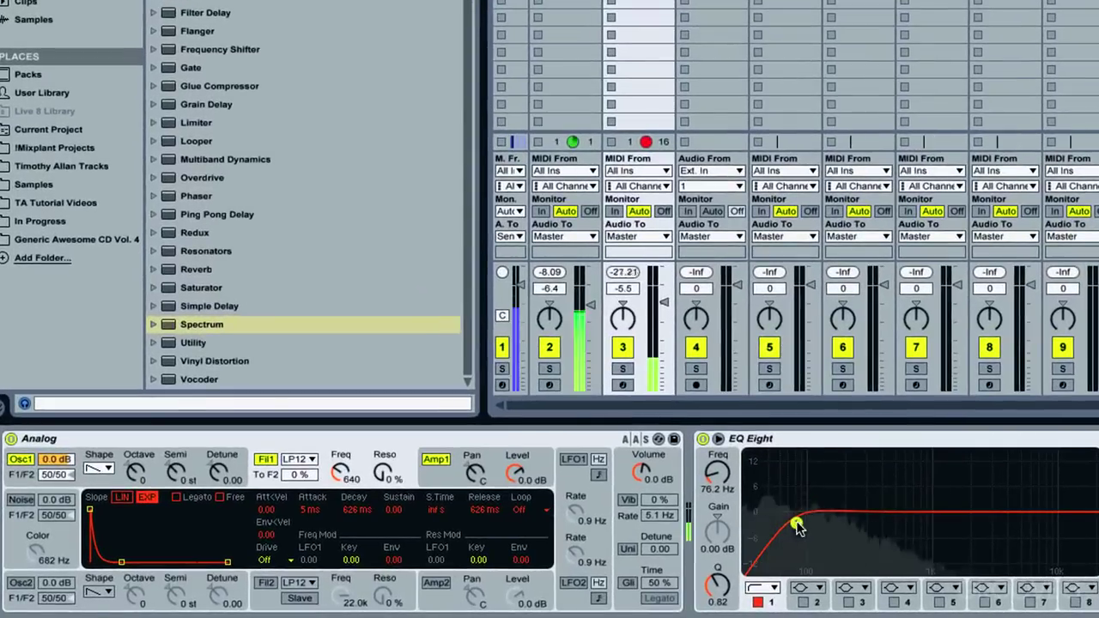
# - Raise the Lead volume to 3.8 dB and give Analog's Filter 1 a frequency envelope amount of 7.02 with a 351 ms decay
pyautogui.moveTo(665, 303); pyautogui.dragTo(664, 273)
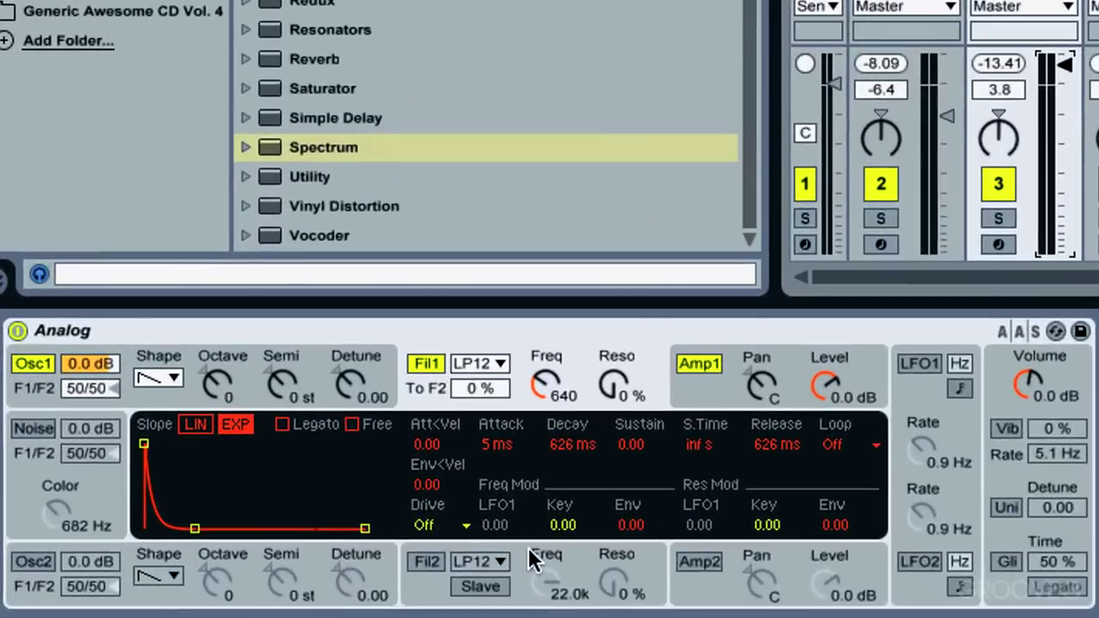
pyautogui.click(628, 525)
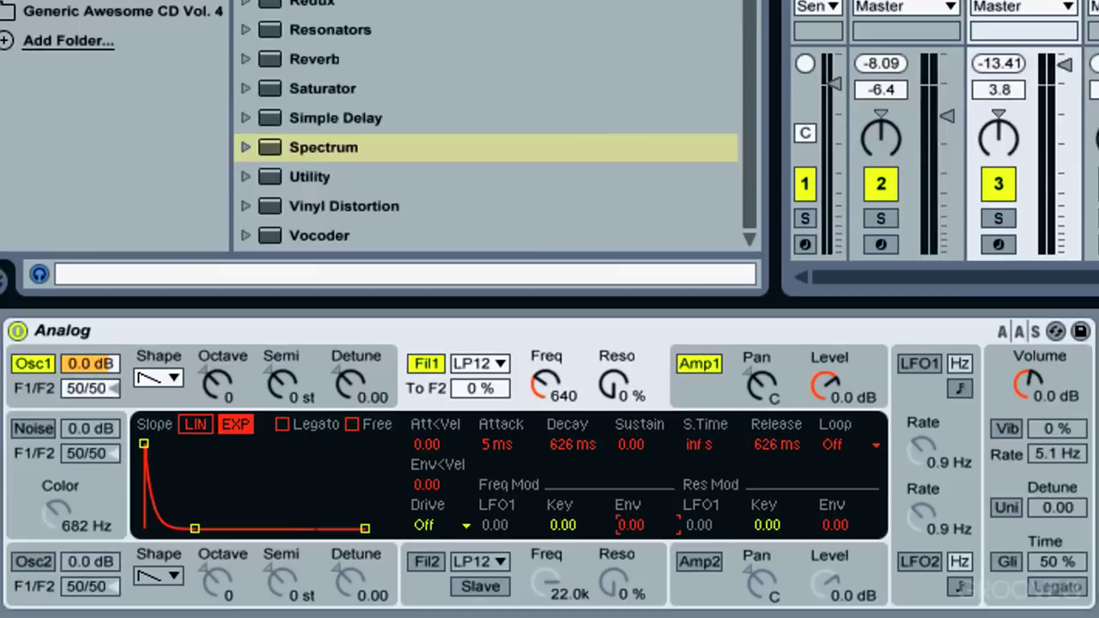
pyautogui.moveTo(628, 525); pyautogui.dragTo(541, 402)
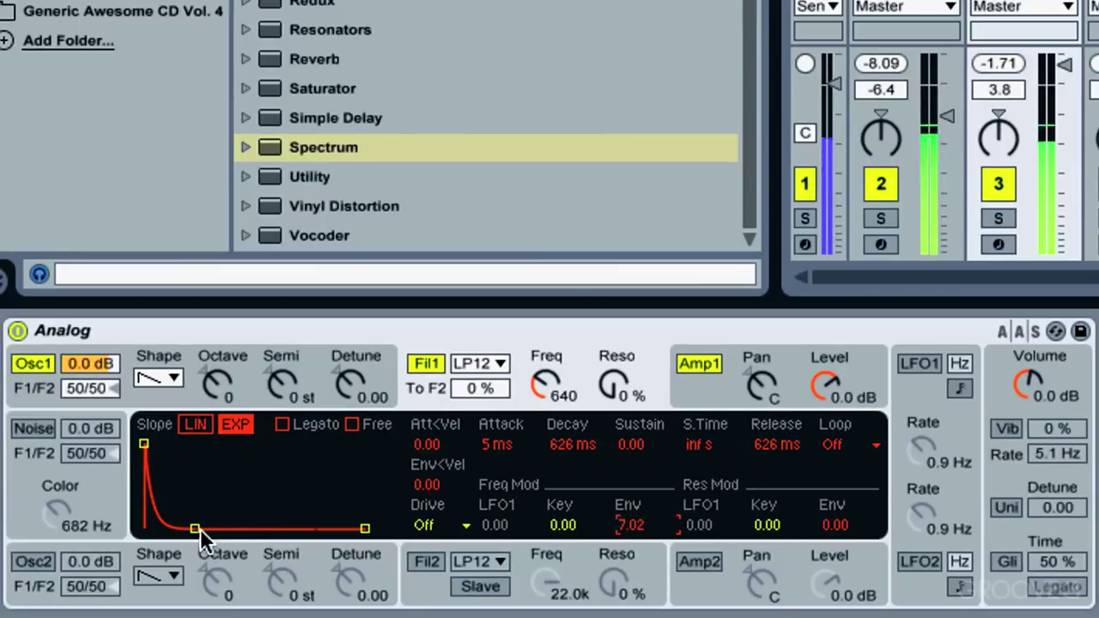
pyautogui.moveTo(197, 528); pyautogui.dragTo(187, 528)
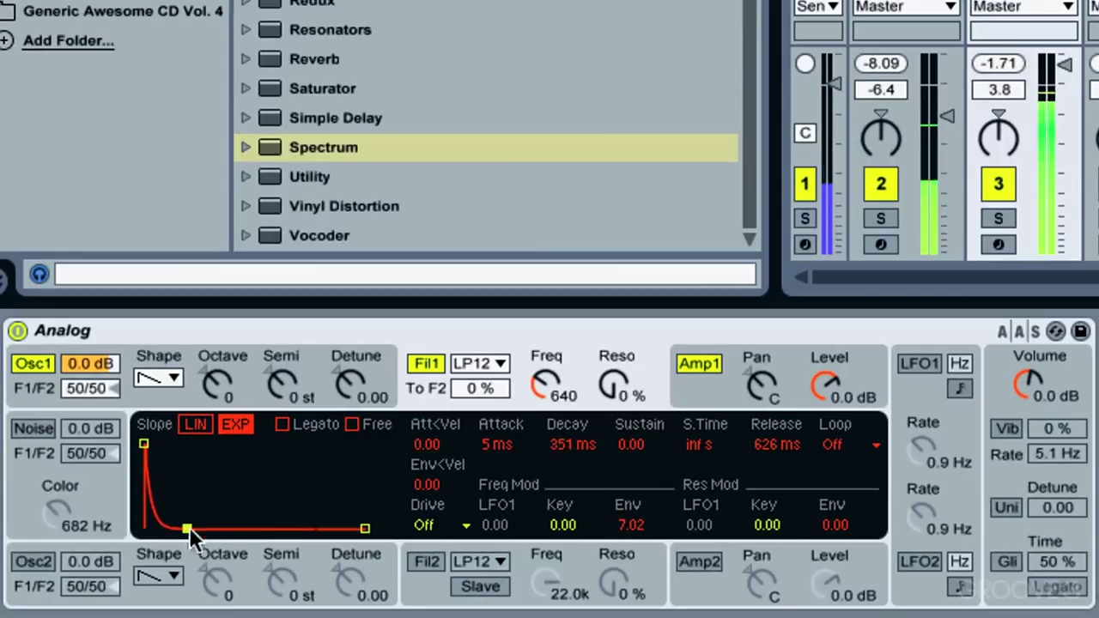
# - Set Filter 1's frequency to 522 and its envelope frequency modulation to 3.02
pyautogui.moveTo(549, 389); pyautogui.dragTo(635, 573)
pyautogui.moveTo(635, 526); pyautogui.dragTo(635, 560)
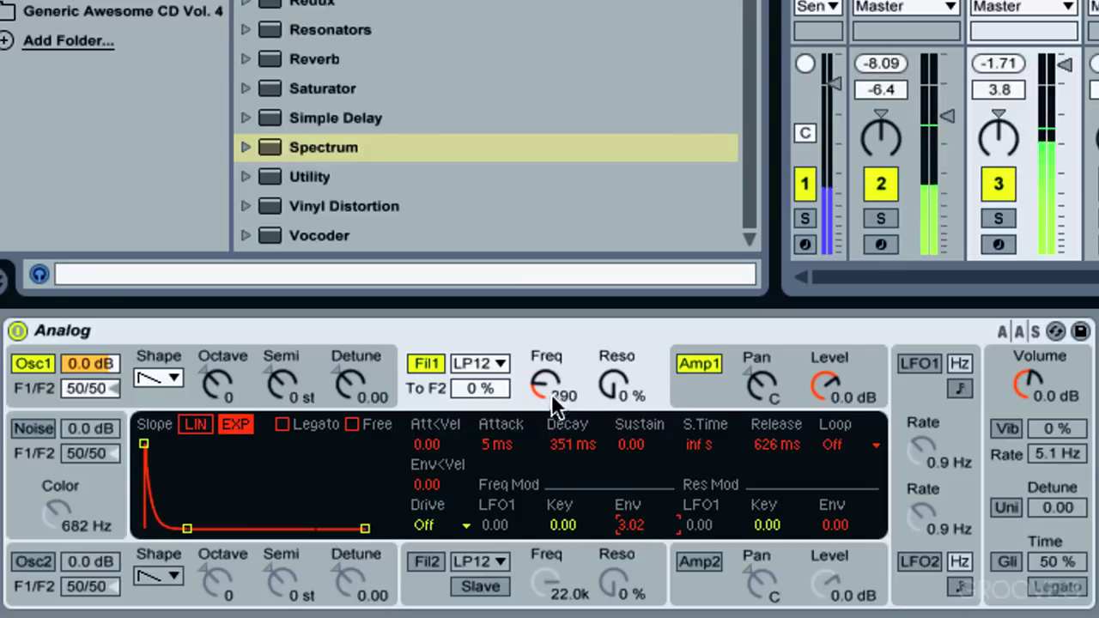
pyautogui.moveTo(544, 382)
pyautogui.mouseDown()
pyautogui.moveTo(544, 361)
pyautogui.moveTo(544, 378)
pyautogui.mouseUp()
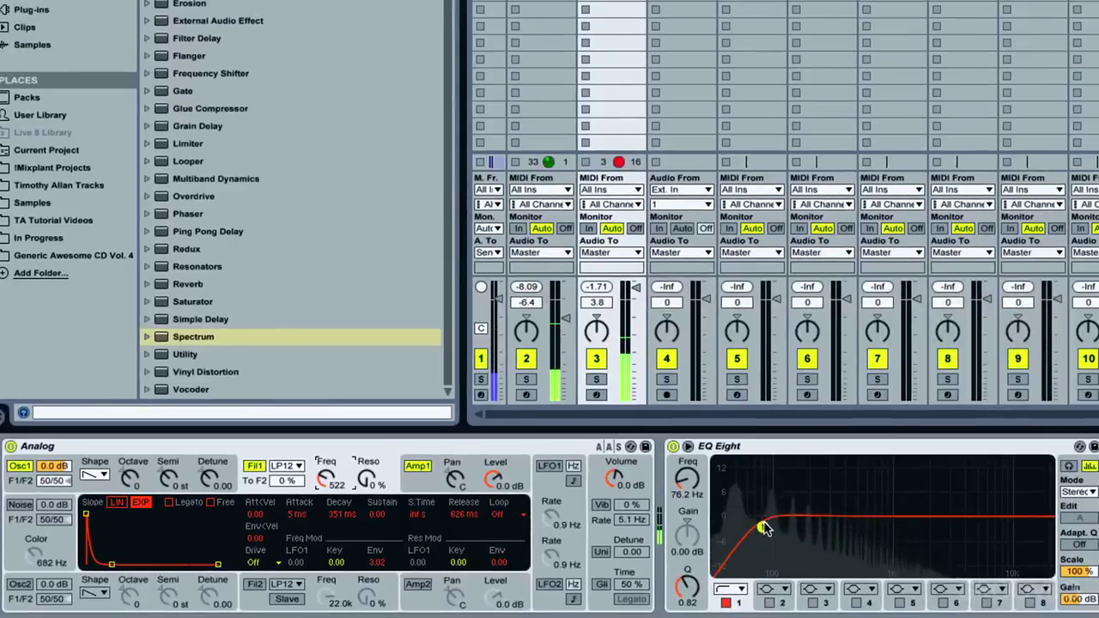
# - Move the low-cut band of the Lead's EQ Eight to 41.5 Hz and switch it to the steeper low-cut slope
pyautogui.moveTo(763, 526); pyautogui.dragTo(733, 529)
pyautogui.click(730, 589)
pyautogui.click(736, 487)
pyautogui.click(689, 447)
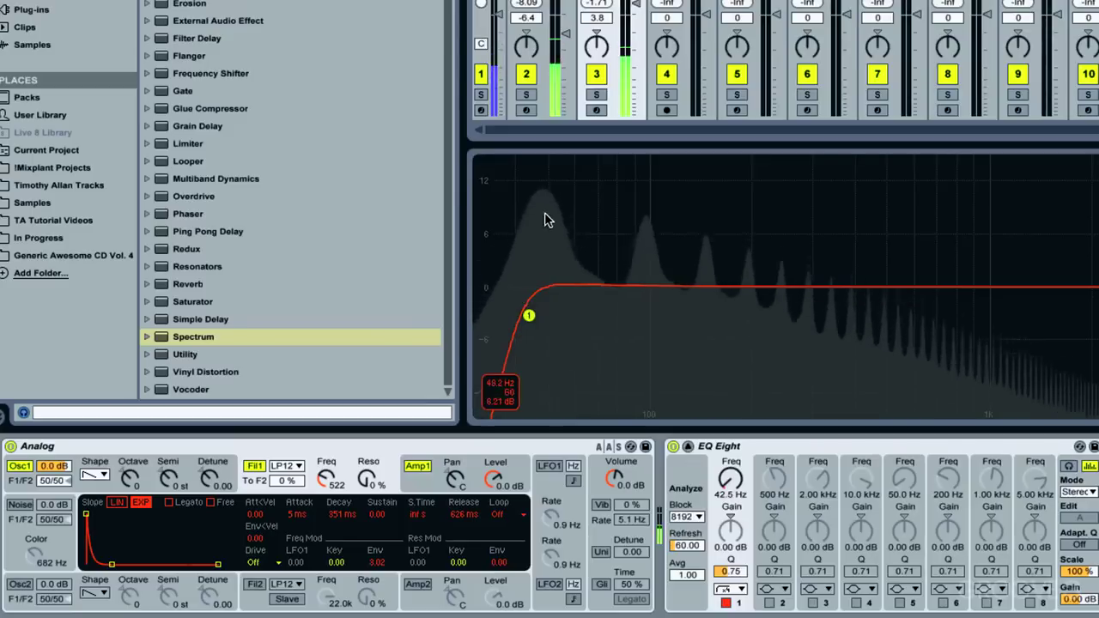
pyautogui.moveTo(529, 316); pyautogui.dragTo(525, 315)
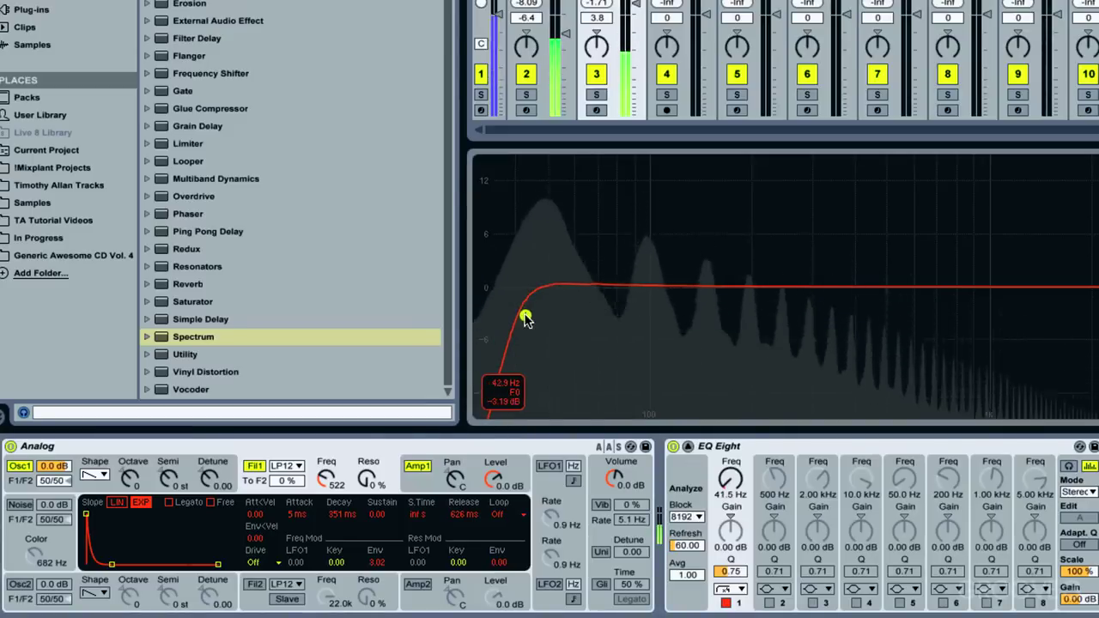
pyautogui.click(687, 447)
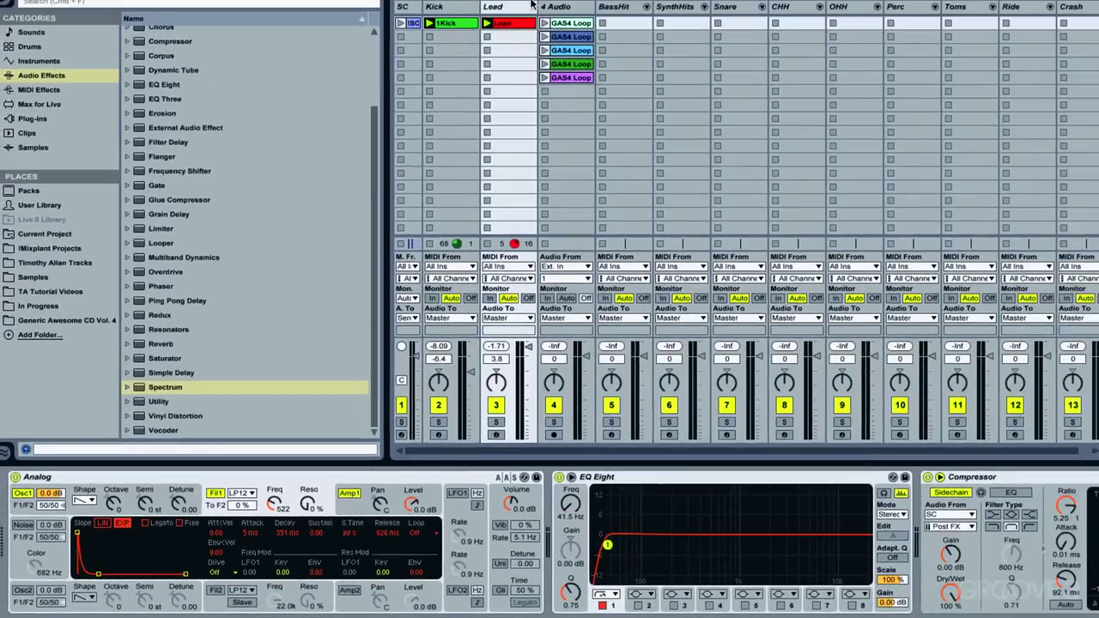
# - Switch Filter 1 to LP24 at frequency 712 with envelope modulation 1.16, and set the Lead track's volume to 2.0 dB
pyautogui.click(525, 7)
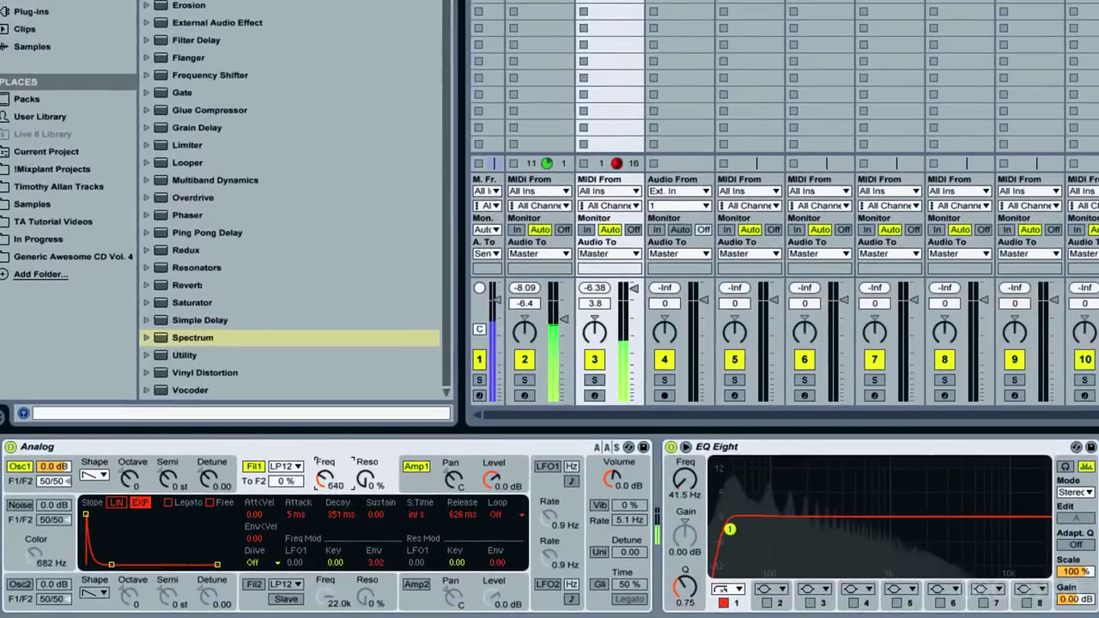
pyautogui.click(286, 466)
pyautogui.click(297, 494)
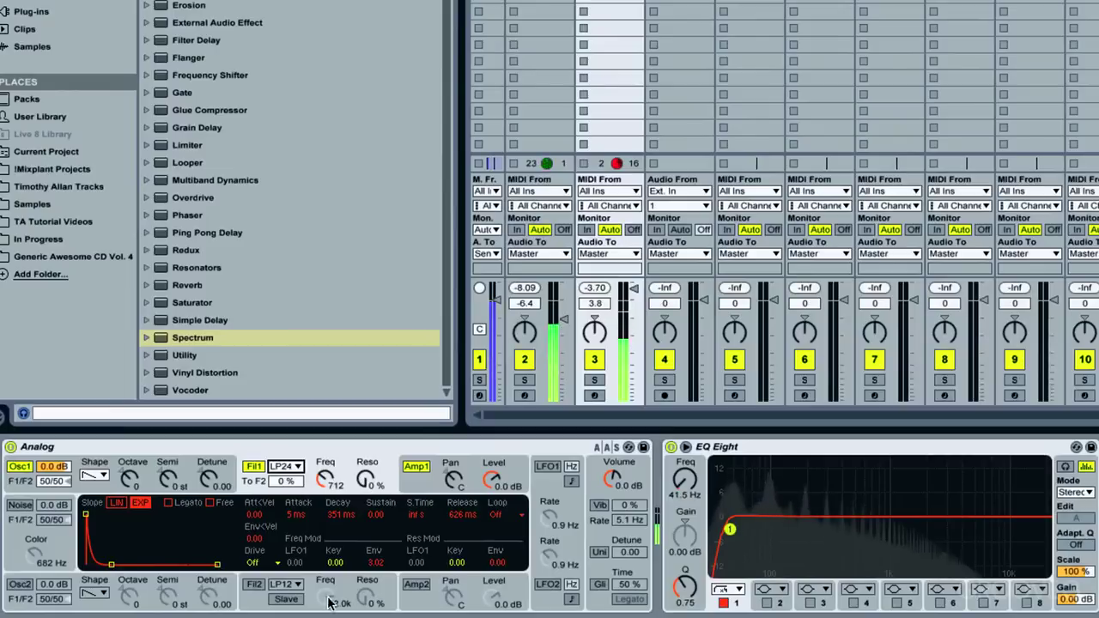
pyautogui.moveTo(375, 563); pyautogui.dragTo(376, 589)
pyautogui.moveTo(634, 288); pyautogui.dragTo(634, 292)
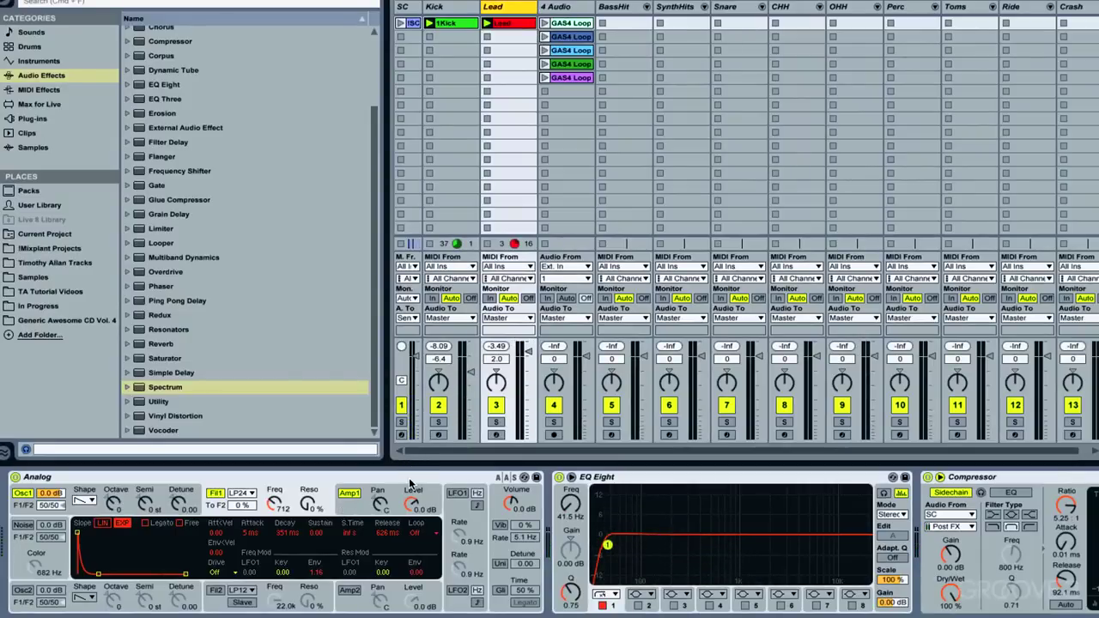
# - Insert a new MIDI track after the Lead track and select it
pyautogui.rightClick(518, 7)
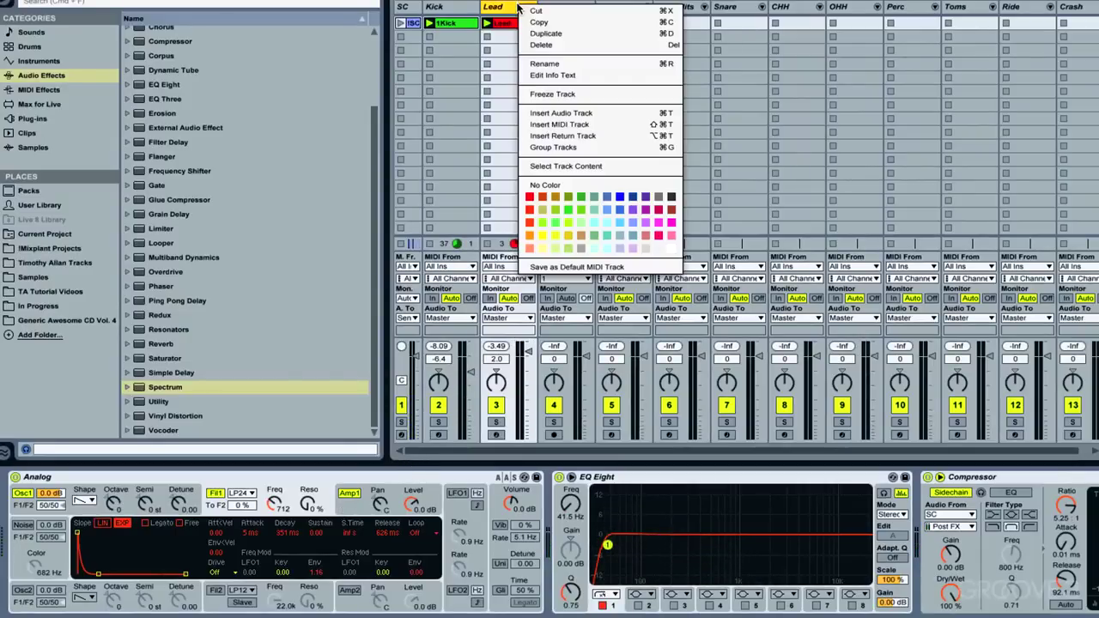
pyautogui.click(594, 125)
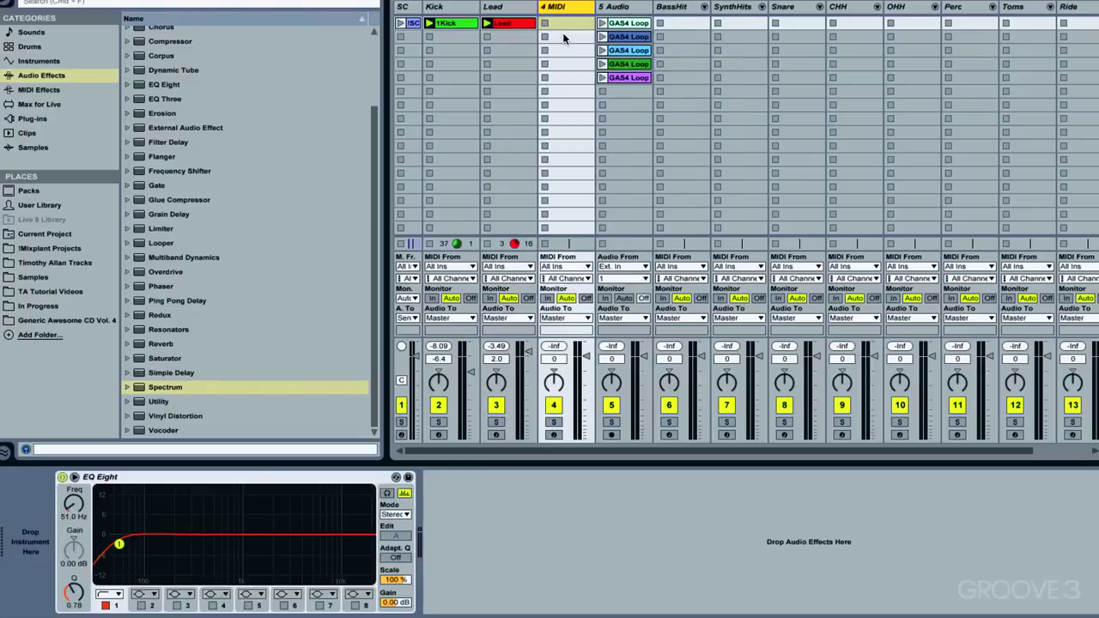
pyautogui.click(519, 7)
pyautogui.click(560, 7)
pyautogui.click(511, 7)
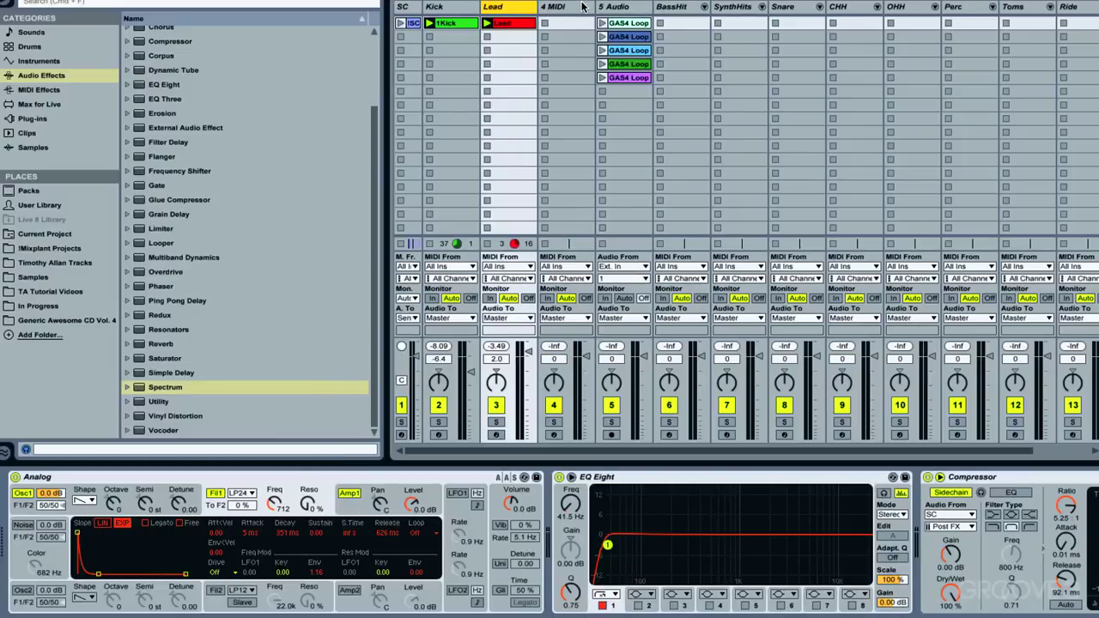
pyautogui.click(548, 7)
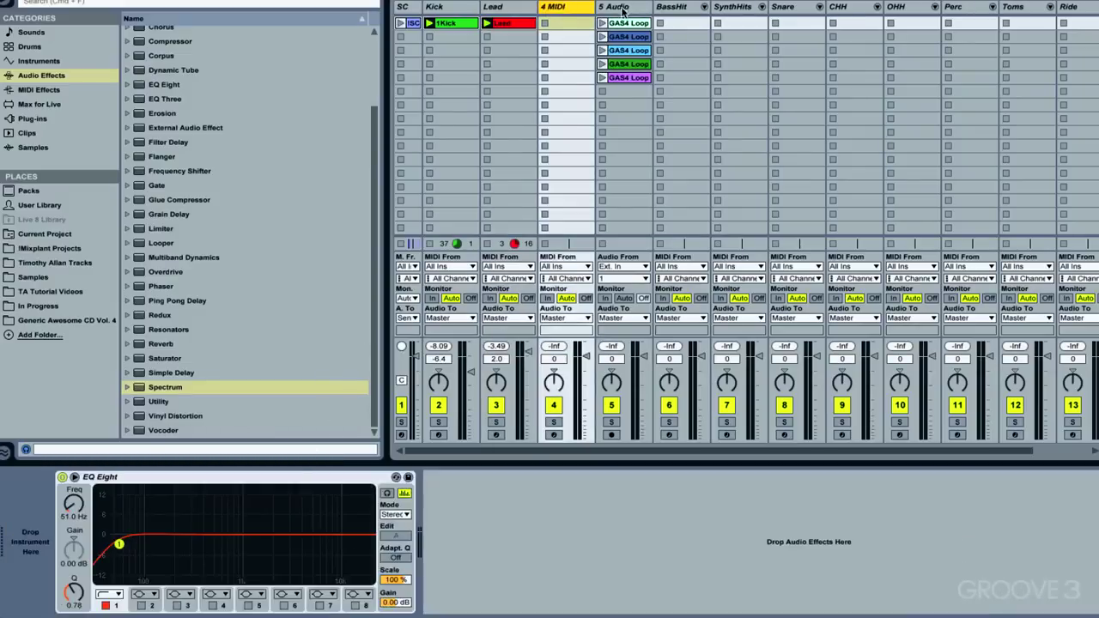
pyautogui.click(625, 9)
pyautogui.click(671, 7)
pyautogui.click(494, 7)
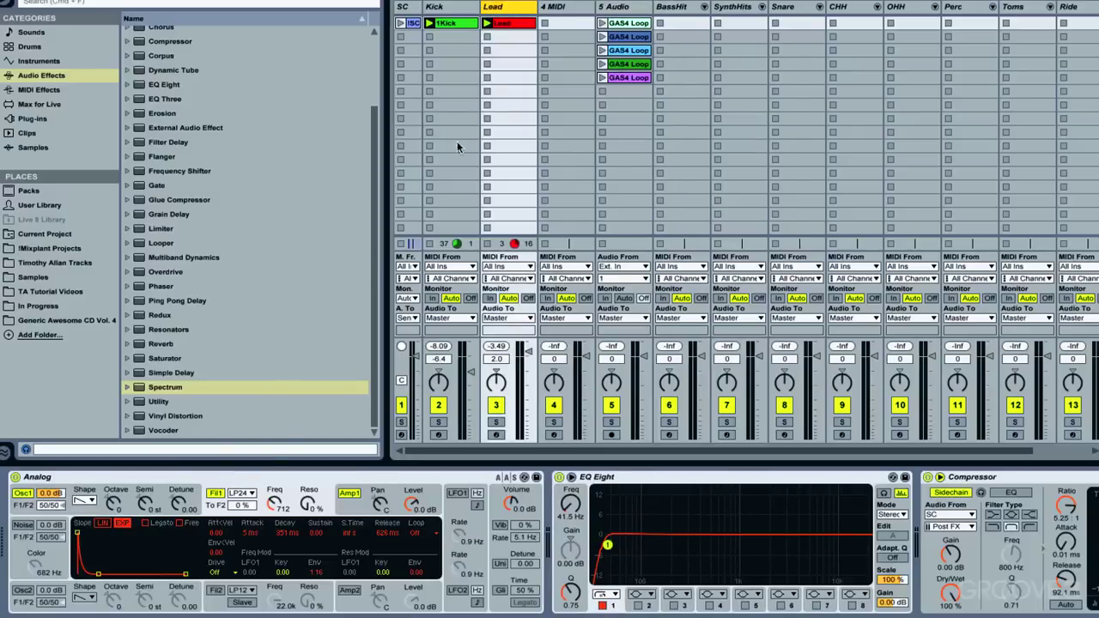
pyautogui.click(553, 8)
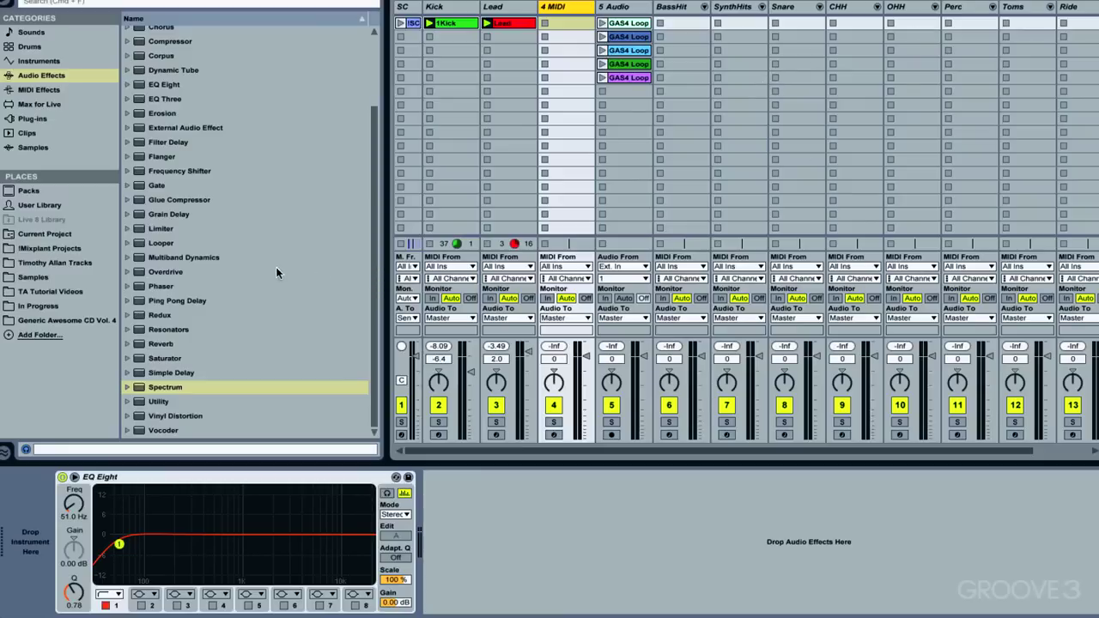
pyautogui.click(526, 8)
pyautogui.click(570, 10)
pyautogui.click(521, 9)
pyautogui.click(553, 9)
# - Set the BassHit track's monitoring to In and audition the GAS4 Bass 006 and 016 chains of its Instrument Rack
pyautogui.click(686, 11)
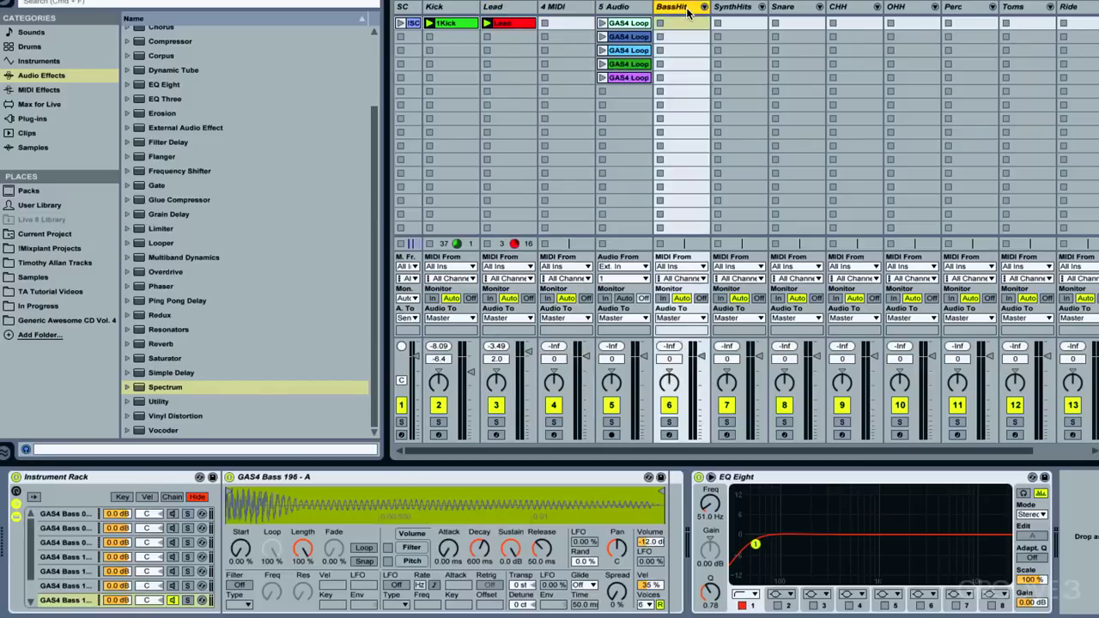
pyautogui.click(663, 298)
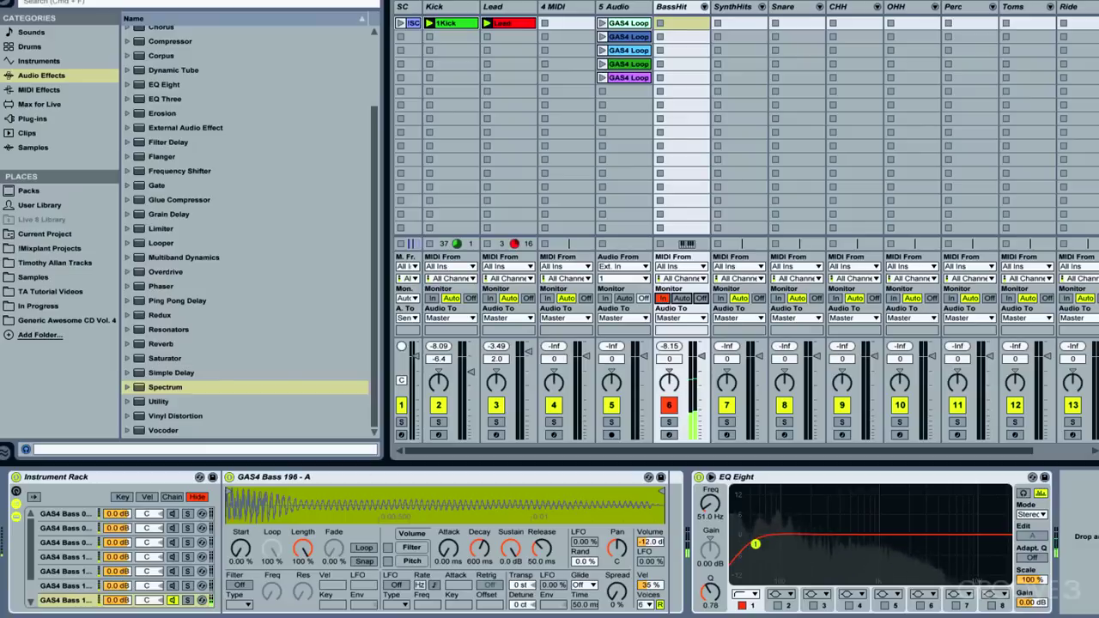
pyautogui.click(172, 600)
pyautogui.click(173, 513)
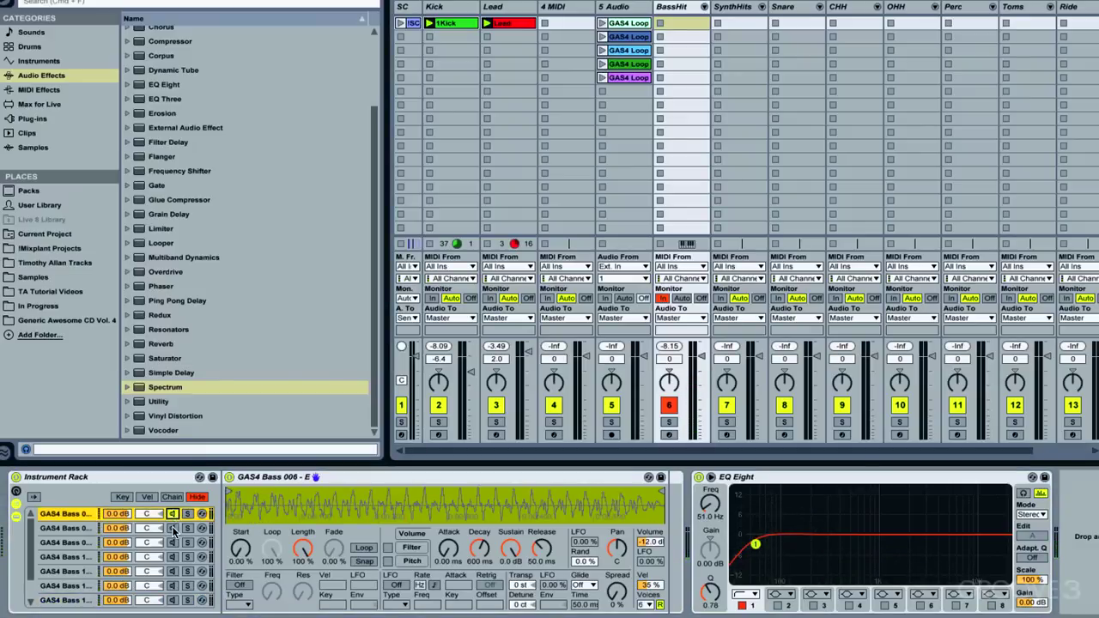
pyautogui.click(173, 529)
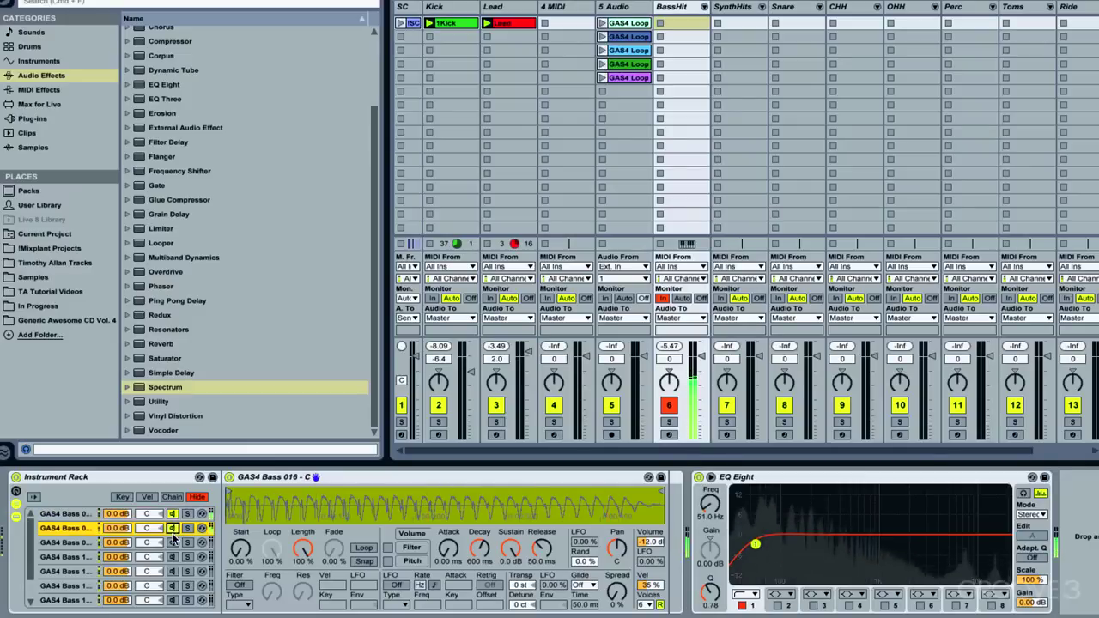
pyautogui.click(172, 513)
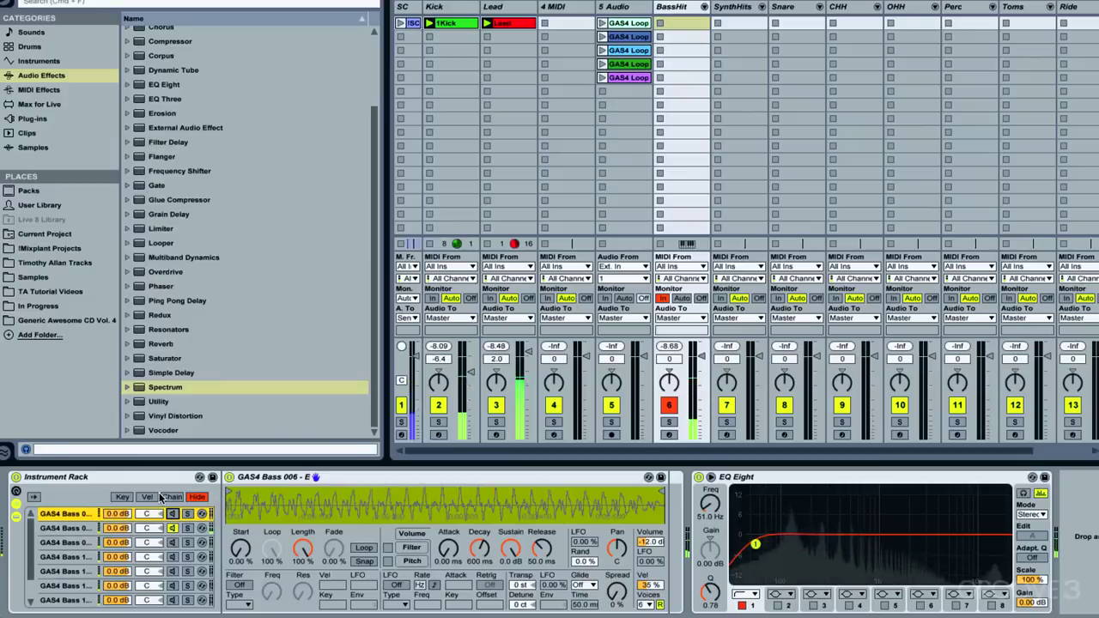
# - Audition the remaining bass chains in the BassHit rack one after another, leaving only GAS4 Bass 196 active
pyautogui.click(172, 557)
pyautogui.click(172, 544)
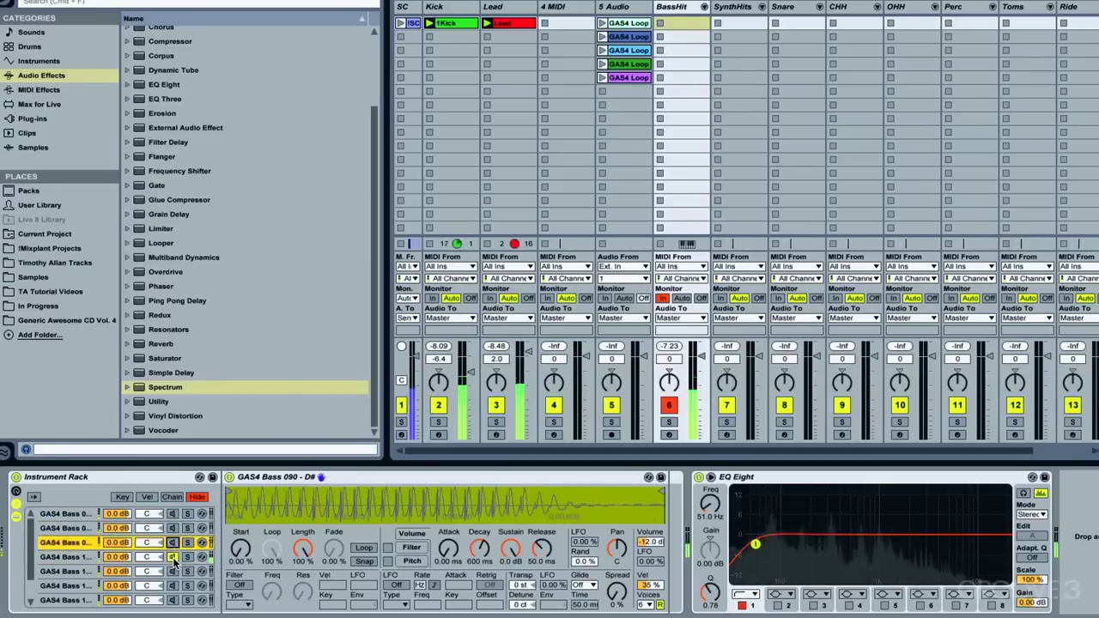
pyautogui.click(171, 557)
pyautogui.click(174, 571)
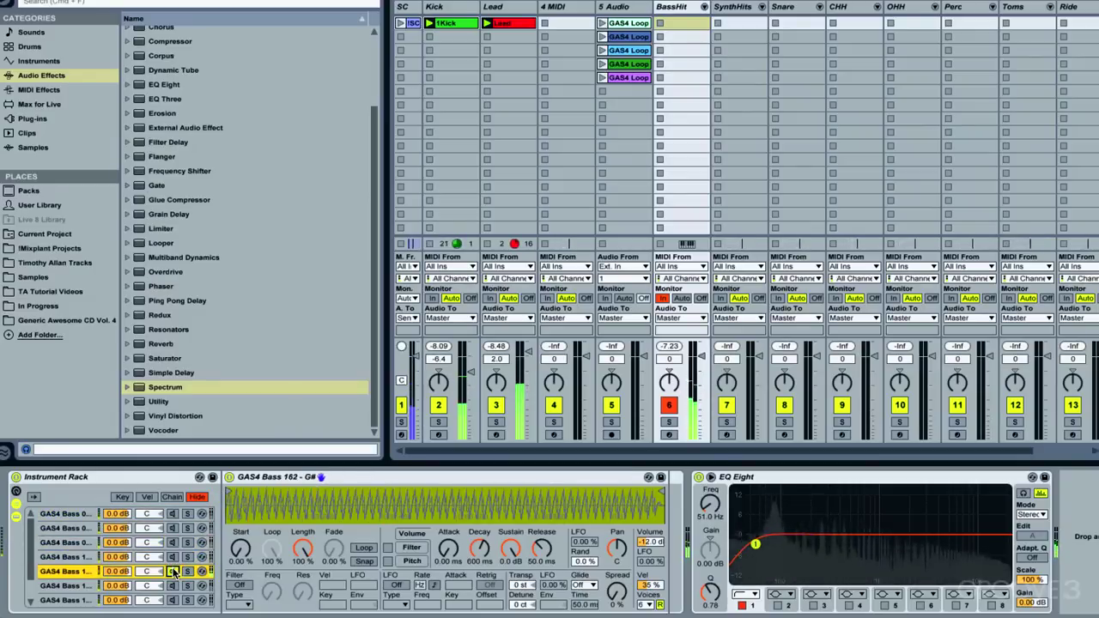
pyautogui.click(173, 586)
pyautogui.click(172, 572)
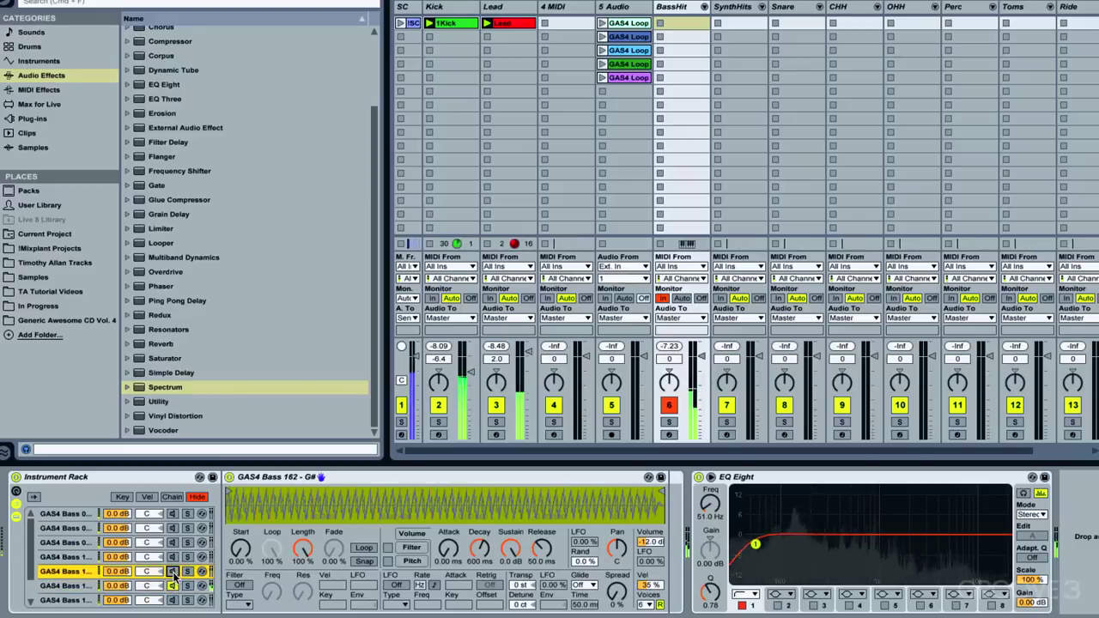
pyautogui.click(174, 585)
pyautogui.click(174, 599)
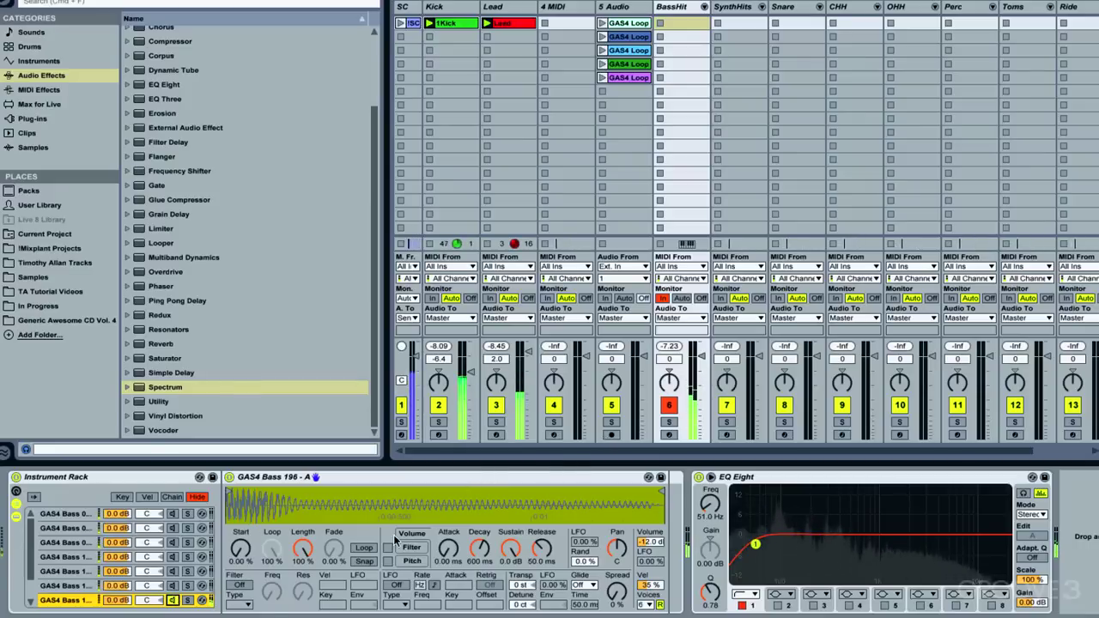
# - Place the GAS4 Bass 196 chain on the empty MIDI track with monitoring on, and transpose its sample to +3 st
pyautogui.scroll(-2, 143, 582)
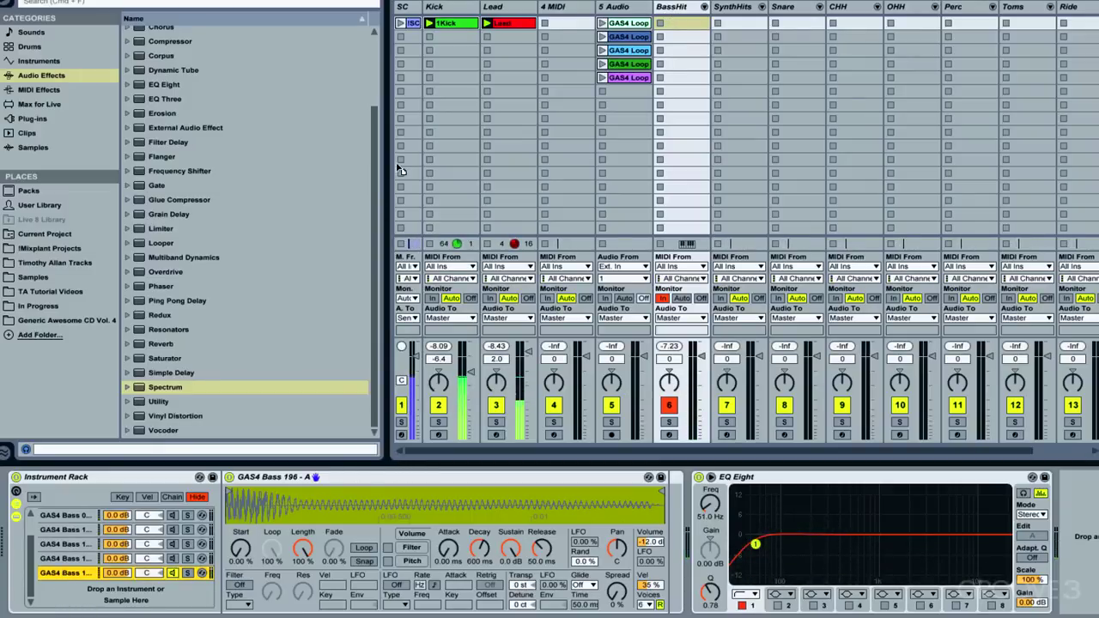
pyautogui.click(574, 17)
pyautogui.moveTo(571, 13); pyautogui.dragTo(574, 15)
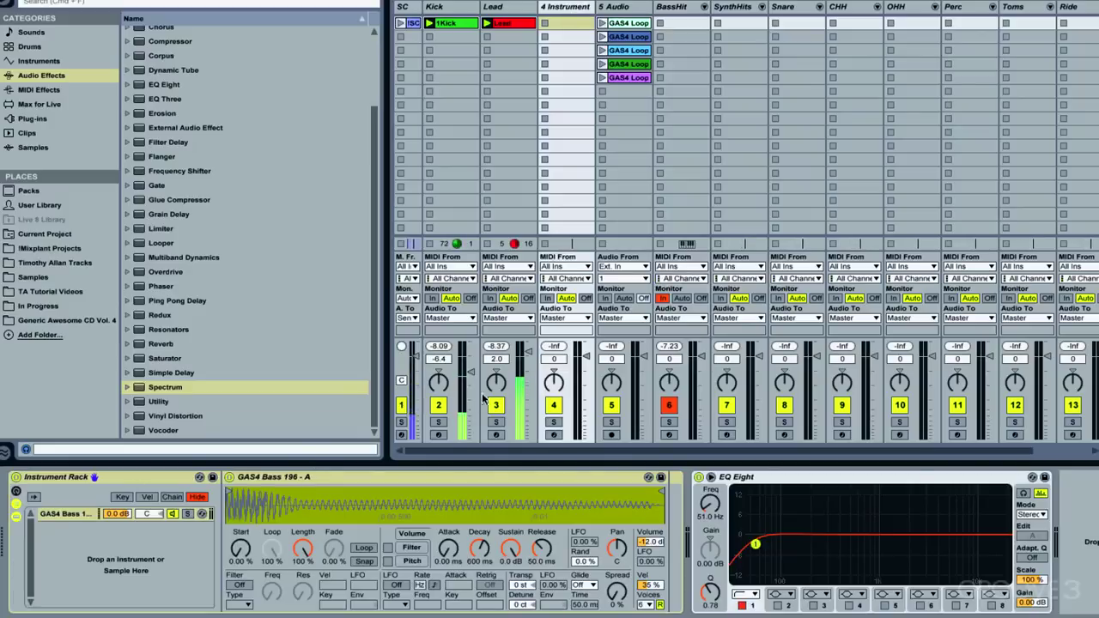
pyautogui.click(554, 405)
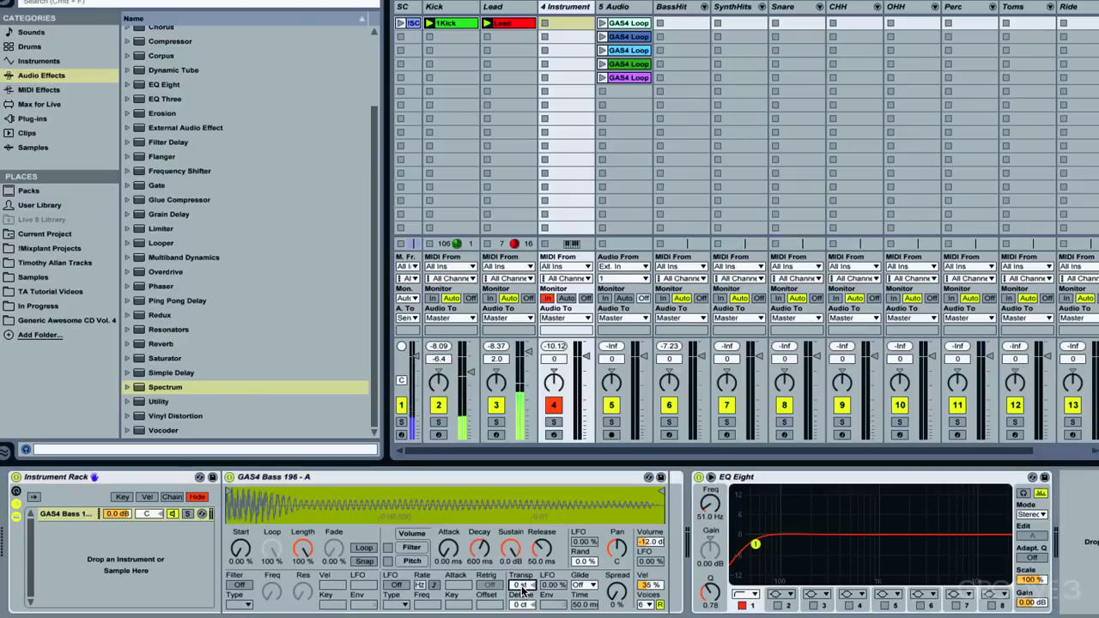
pyautogui.moveTo(523, 587); pyautogui.dragTo(522, 568)
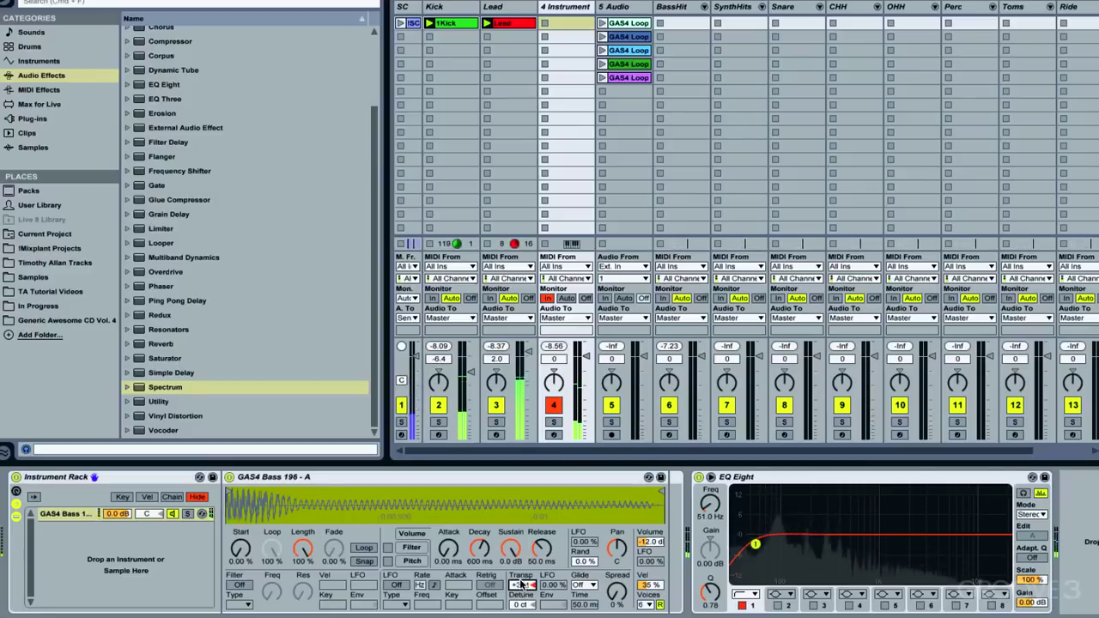
# - Create a MIDI clip in the bass layer track's first slot and preview the G2 and G3 notes
pyautogui.doubleClick(554, 24)
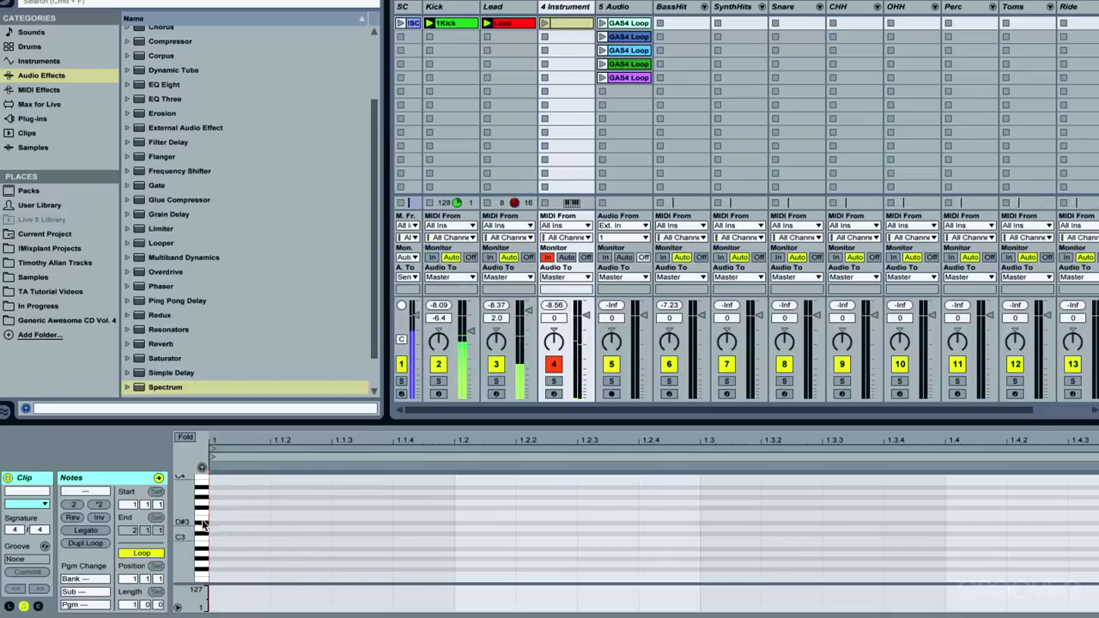
pyautogui.click(202, 468)
pyautogui.click(201, 567)
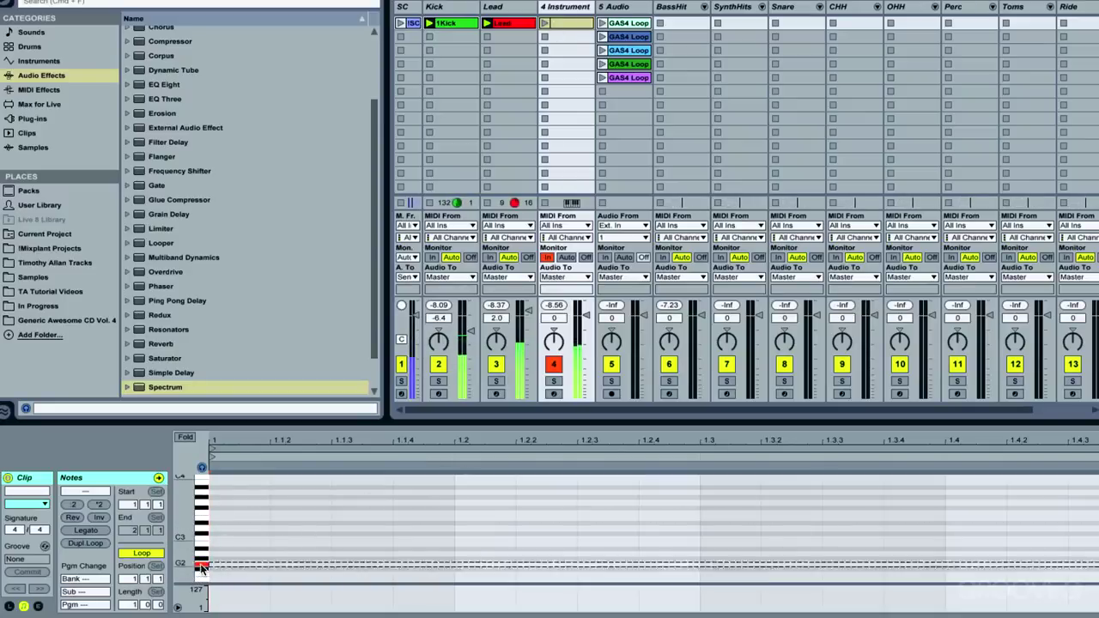
pyautogui.click(201, 563)
pyautogui.moveTo(212, 494); pyautogui.dragTo(203, 508)
pyautogui.click(203, 507)
pyautogui.click(202, 505)
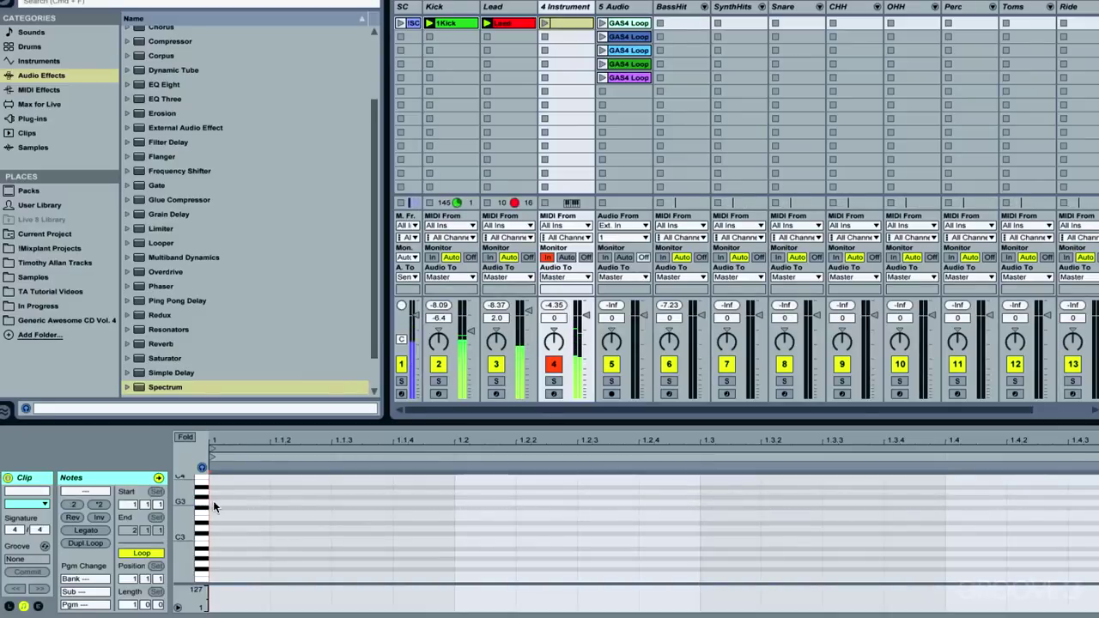
# - Shorten the new clip's loop to one beat and draw a G3 note from 1.1.2 to the loop's end
pyautogui.doubleClick(219, 503)
pyautogui.moveTo(252, 502); pyautogui.dragTo(316, 504)
pyautogui.click(347, 448)
pyautogui.press('super+Down')
pyautogui.press('super+Down')
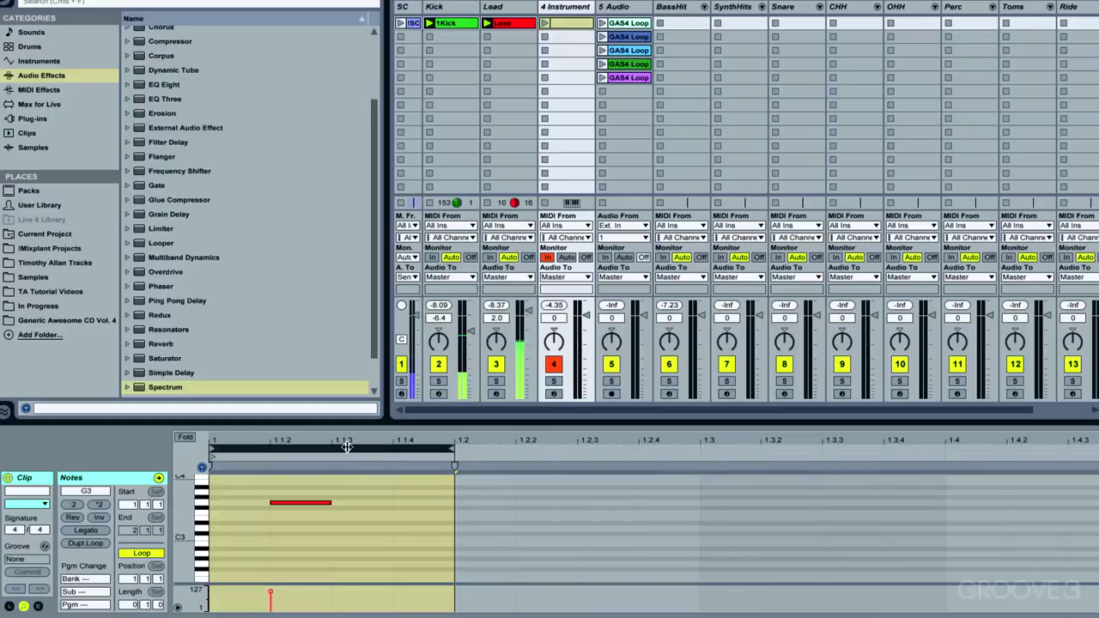
pyautogui.moveTo(330, 503); pyautogui.dragTo(473, 500)
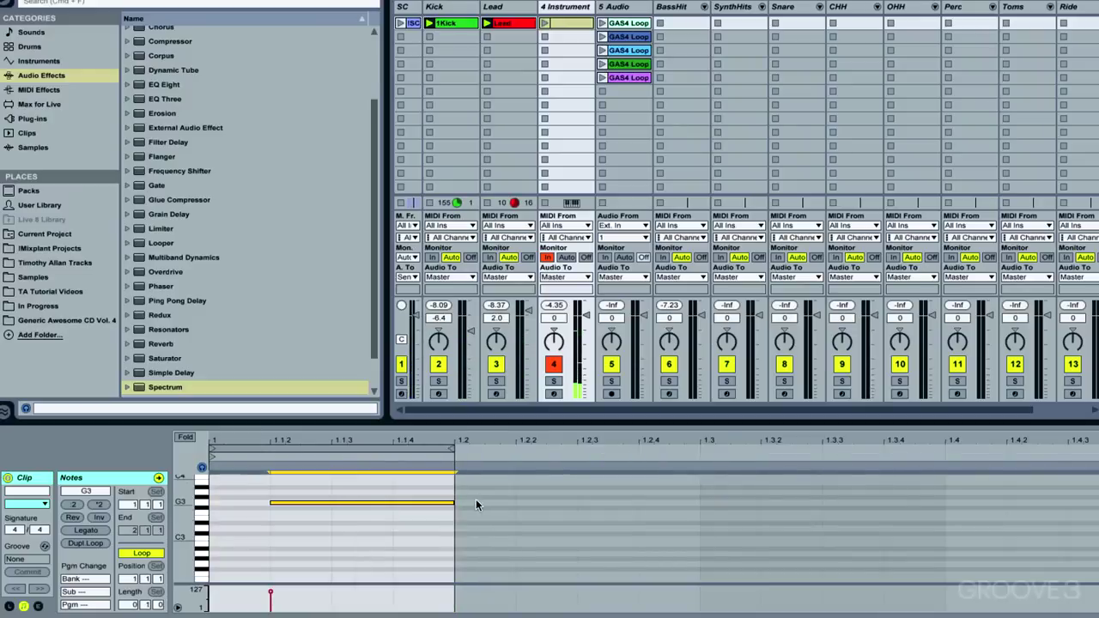
# - Launch the new clip with the track's monitoring on Auto and shift its G3 note to start at 1.1.3
pyautogui.press('space')
pyautogui.click(544, 22)
pyautogui.click(567, 256)
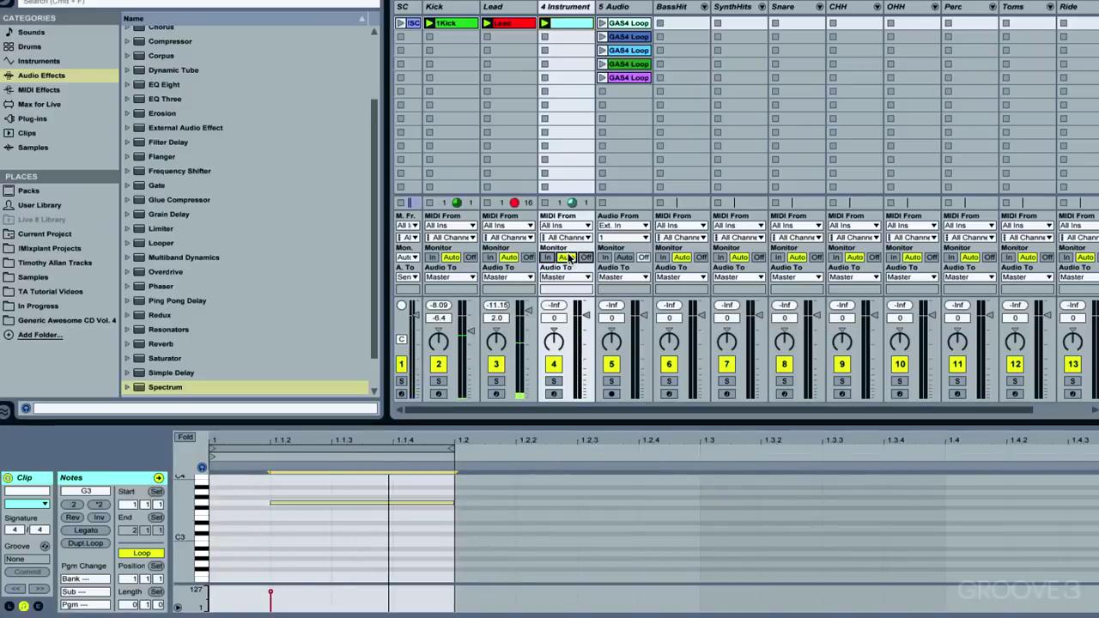
pyautogui.click(297, 504)
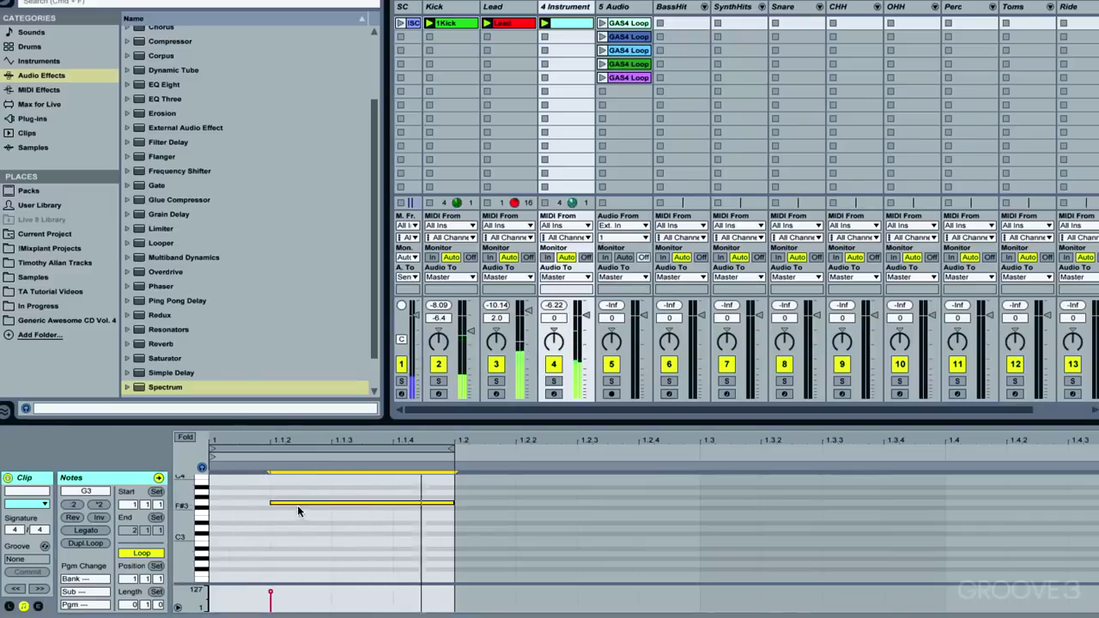
pyautogui.moveTo(298, 511); pyautogui.dragTo(359, 511)
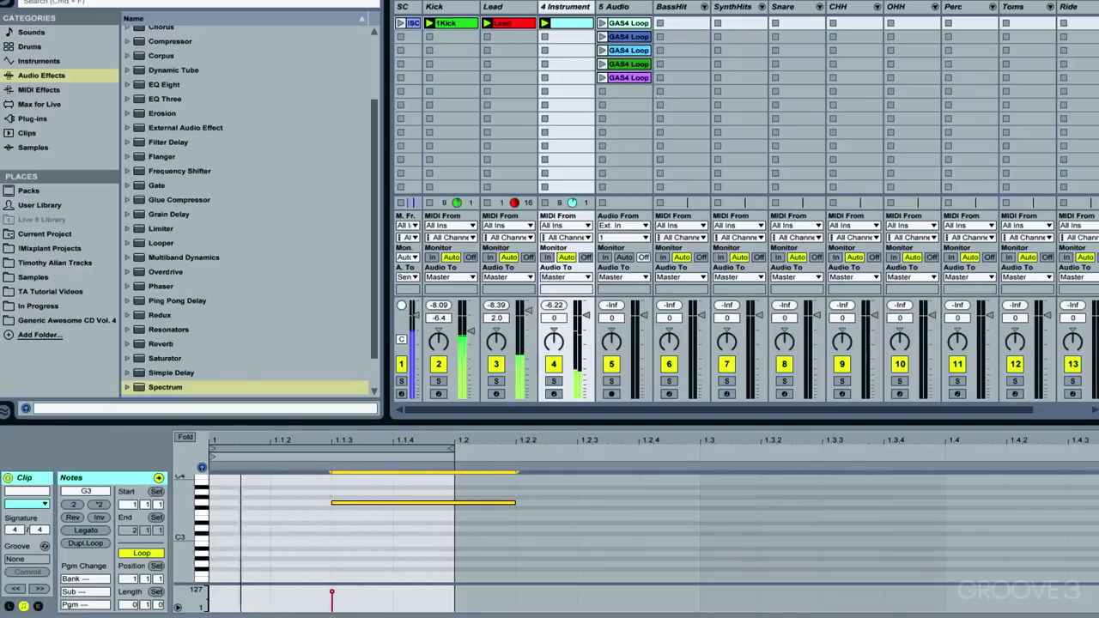
# - Detune the bass sample by +14 ct, inspect its spectrum in the enlarged EQ Eight display and remove that EQ Eight
pyautogui.hotkey('shift', 'Tab')
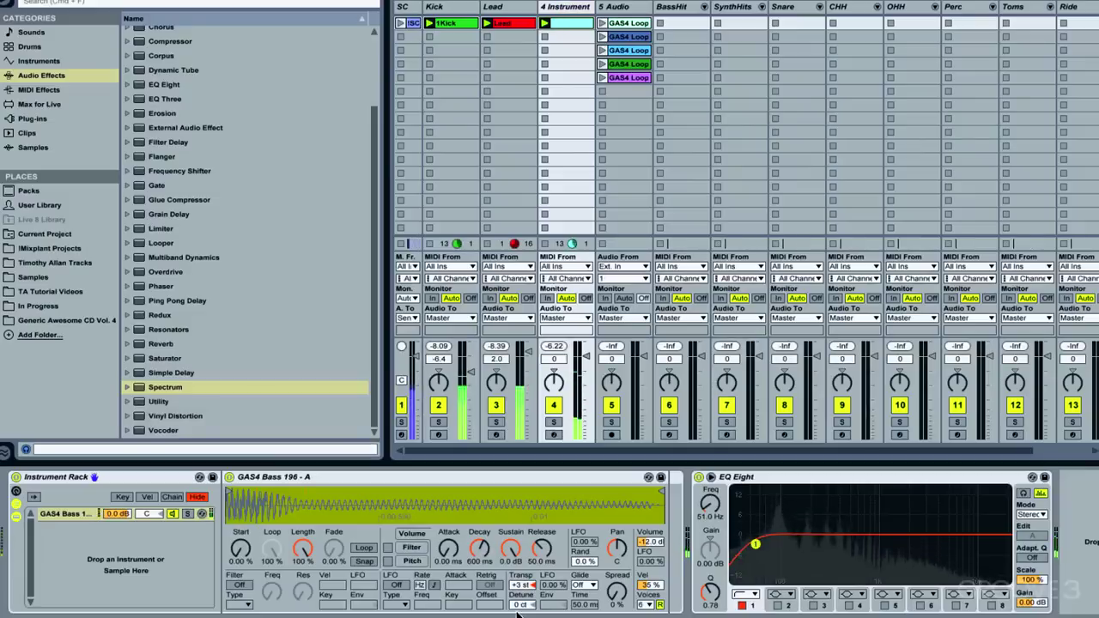
pyautogui.moveTo(520, 604); pyautogui.dragTo(520, 593)
pyautogui.click(711, 476)
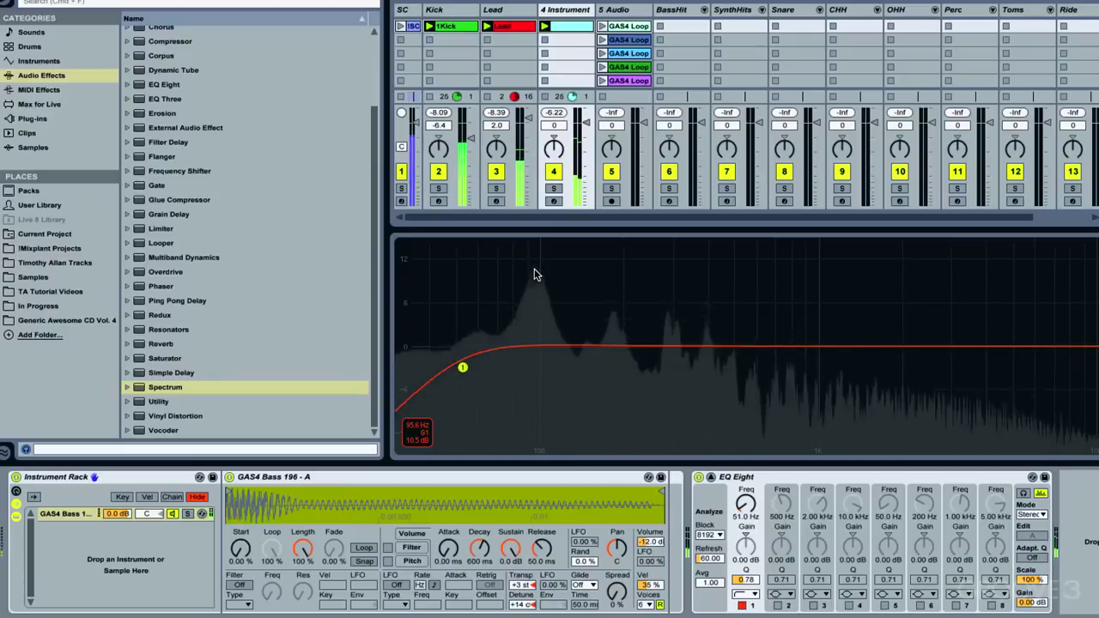
pyautogui.click(701, 475)
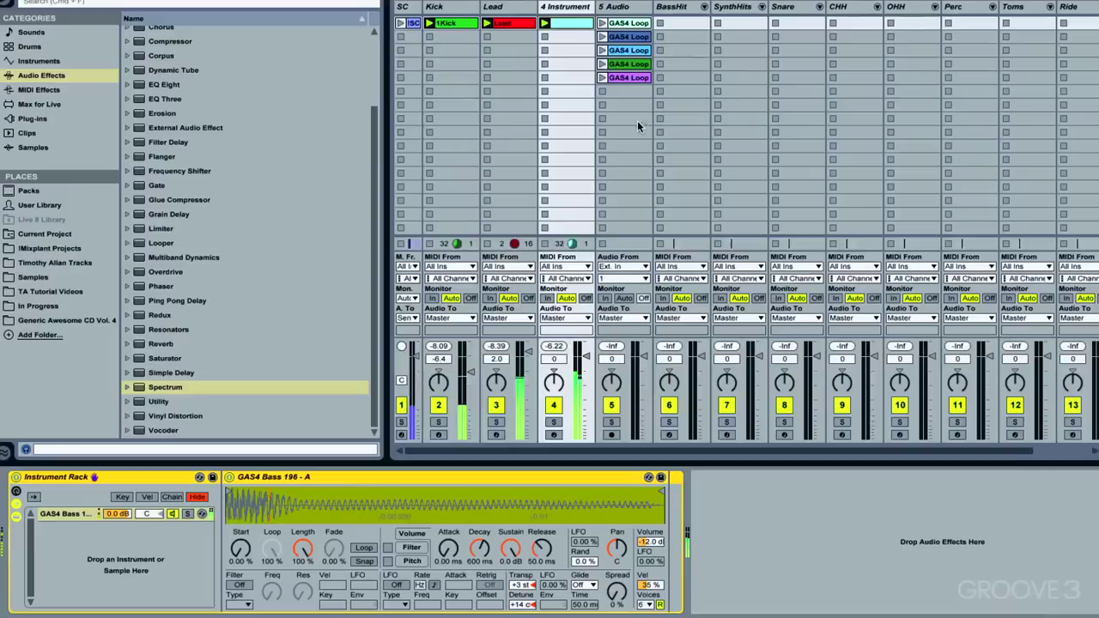
pyautogui.press('Delete')
# - Delete the G3 note from the clip and make the track receive MIDI from Lead with monitoring set to In
pyautogui.doubleClick(571, 24)
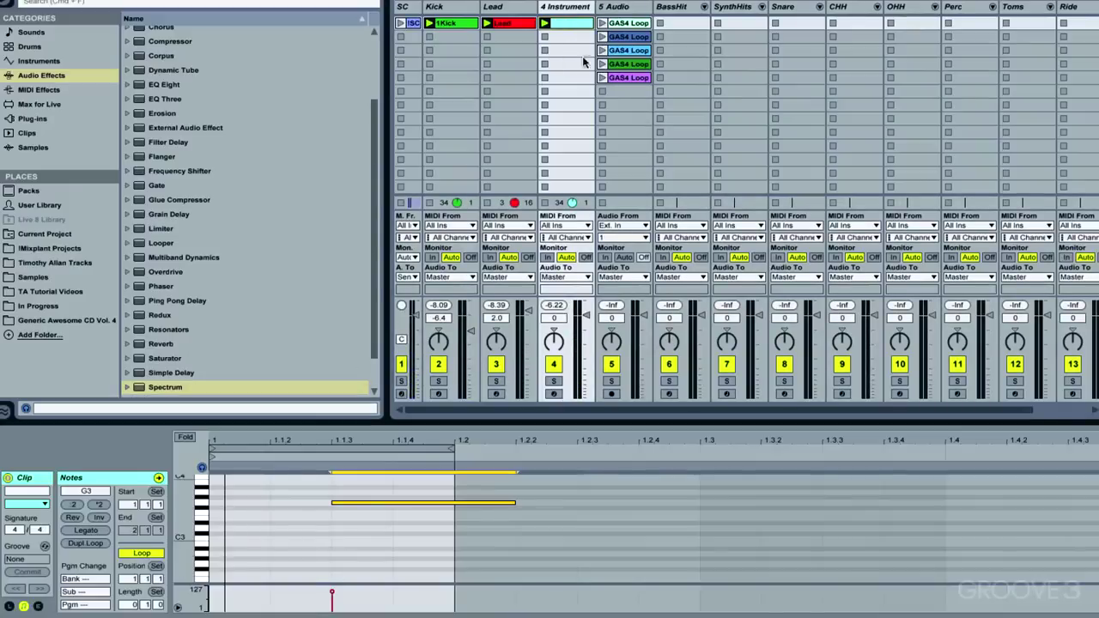
pyautogui.press('Delete')
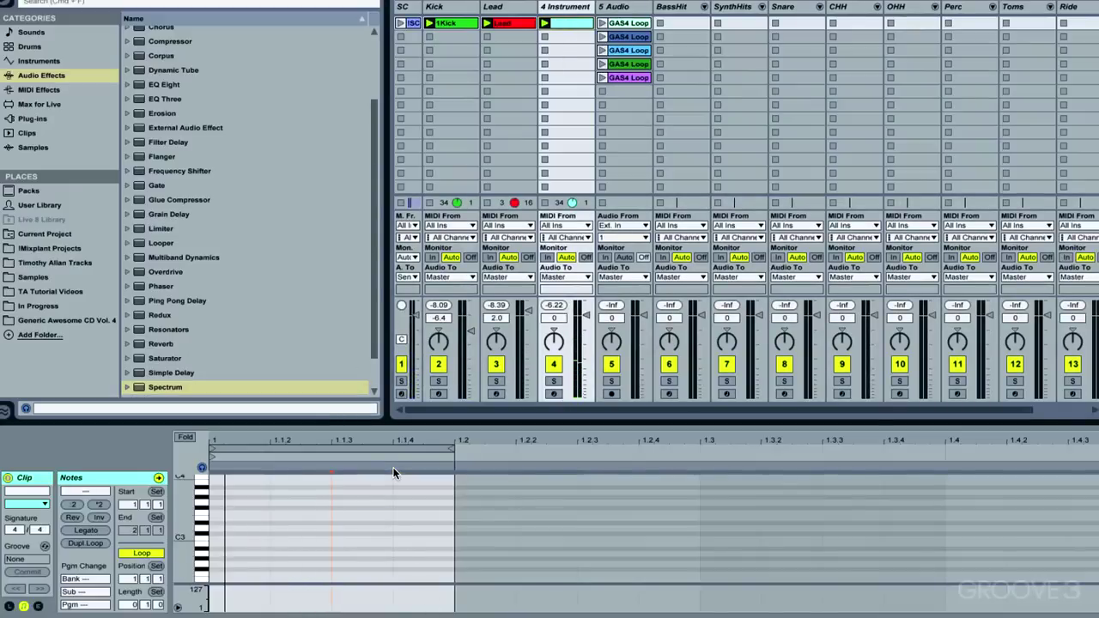
pyautogui.click(554, 226)
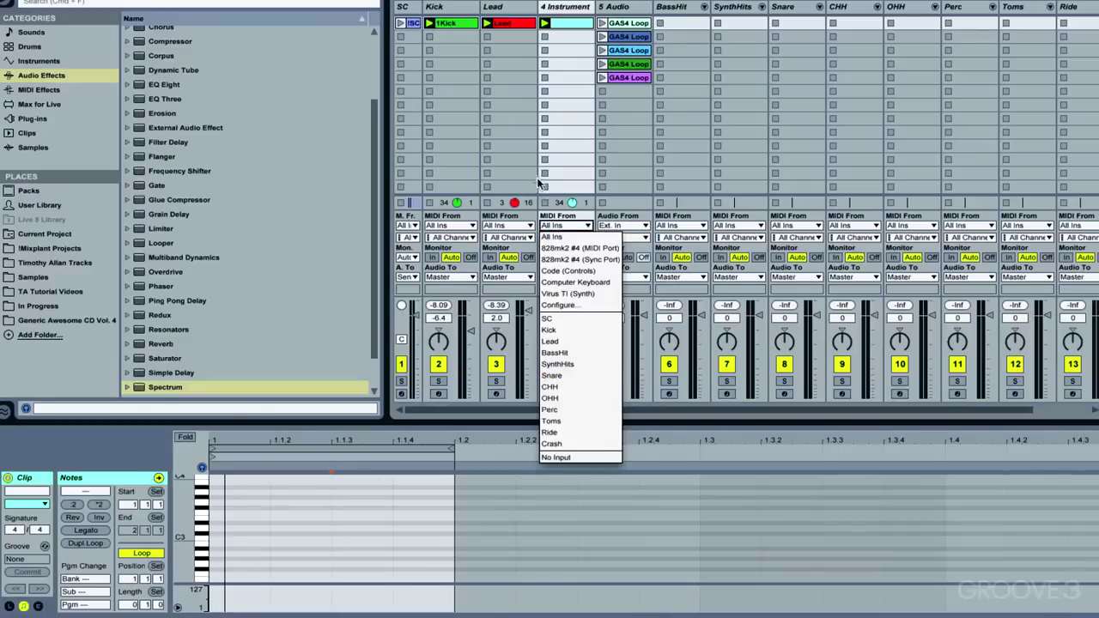
pyautogui.click(552, 341)
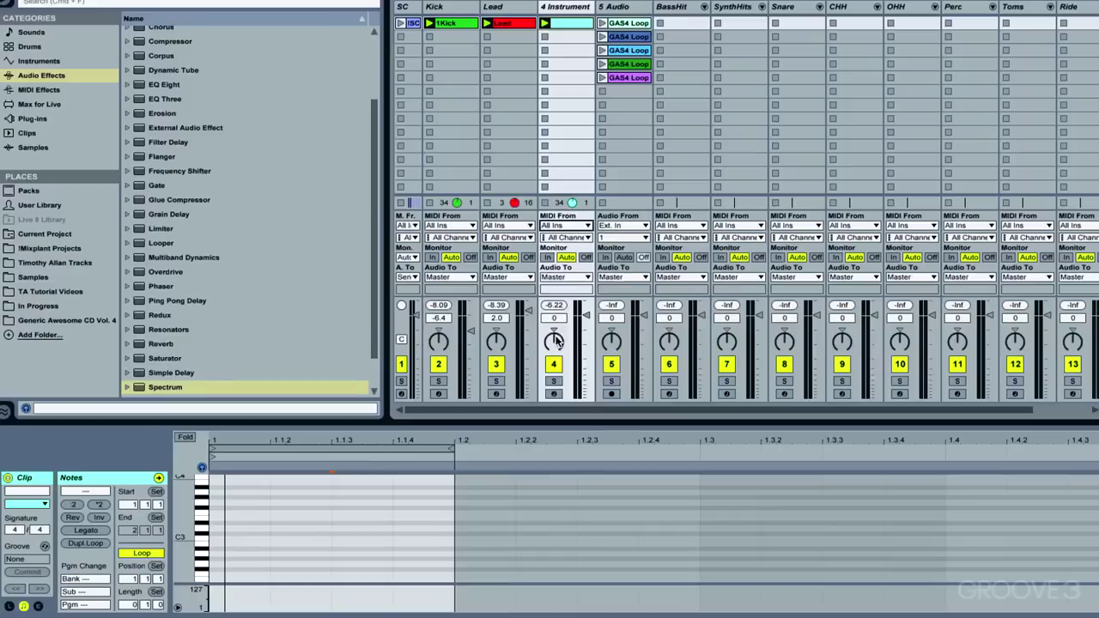
pyautogui.click(546, 257)
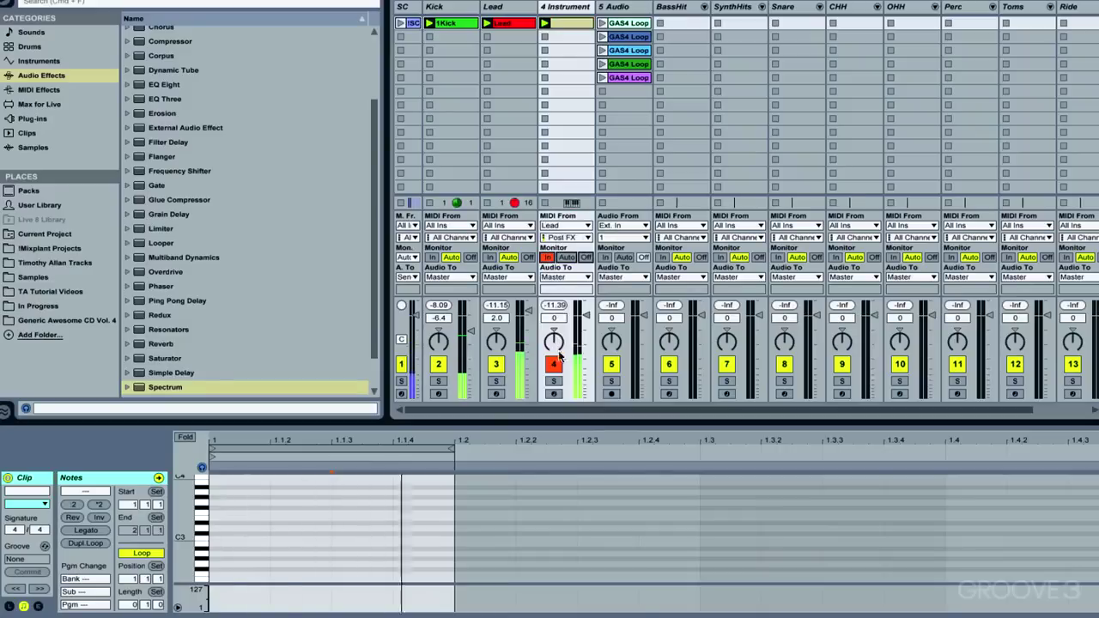
# - Add a Pitch MIDI effect in front of the Instrument Rack on the bass layer track
pyautogui.click(555, 8)
pyautogui.doubleClick(556, 9)
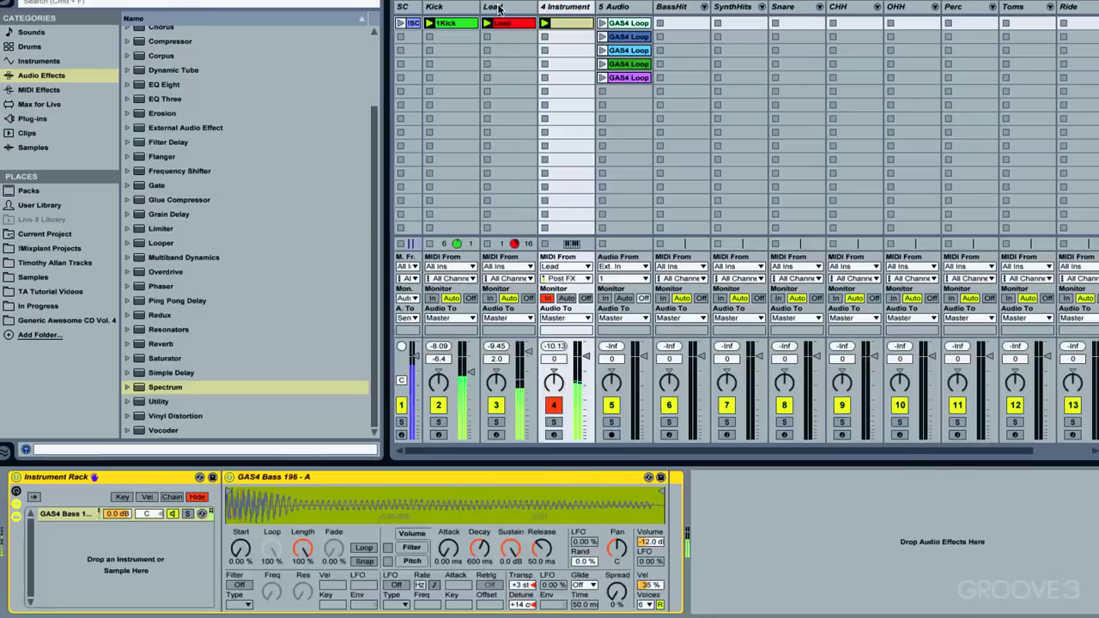
pyautogui.click(494, 8)
pyautogui.click(552, 8)
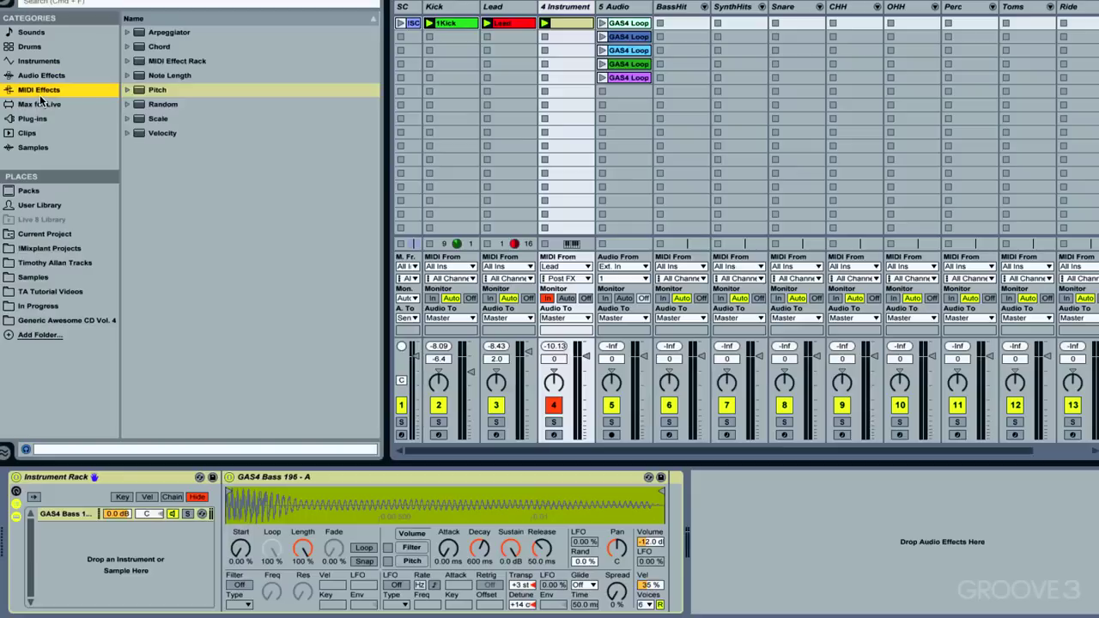
pyautogui.moveTo(2, 513); pyautogui.dragTo(6, 516)
# - Ungroup the Instrument Rack so the GAS4 Bass 196 sampler sits directly in the track's device chain
pyautogui.click(199, 477)
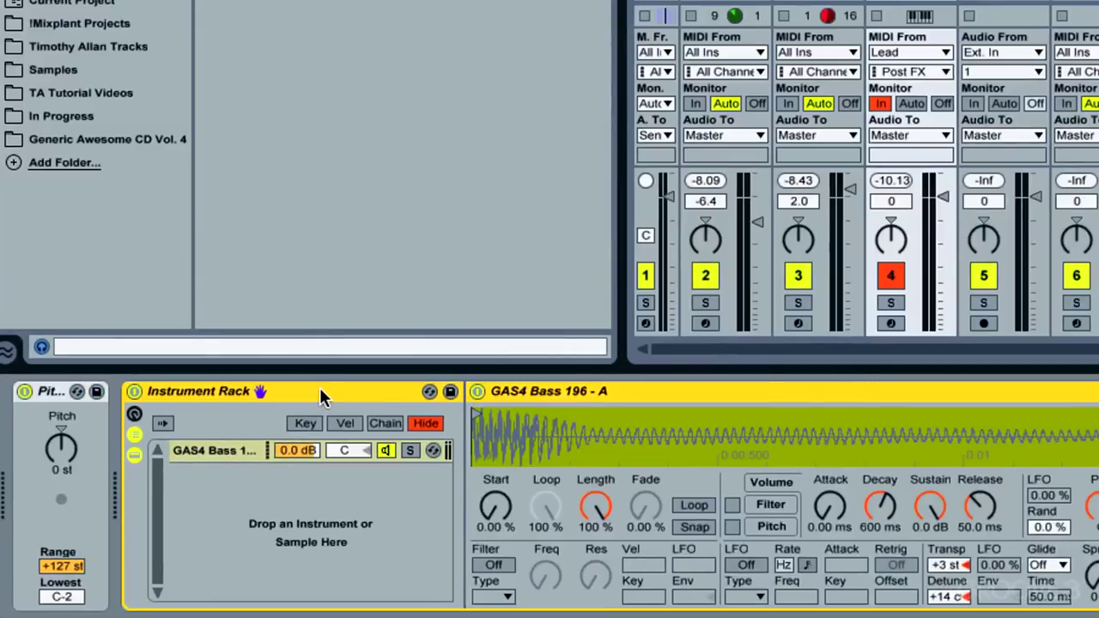
pyautogui.rightClick(320, 390)
pyautogui.click(364, 551)
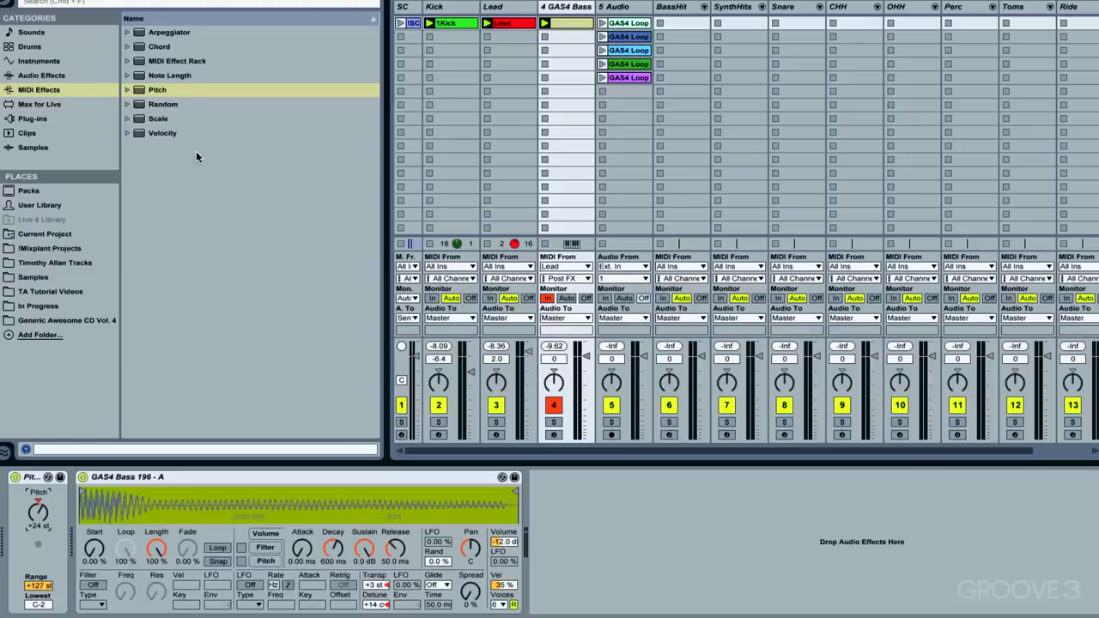
# - Add a Spectrum audio effect after the GAS4 Bass 196 sampler and enlarge its display
pyautogui.click(38, 75)
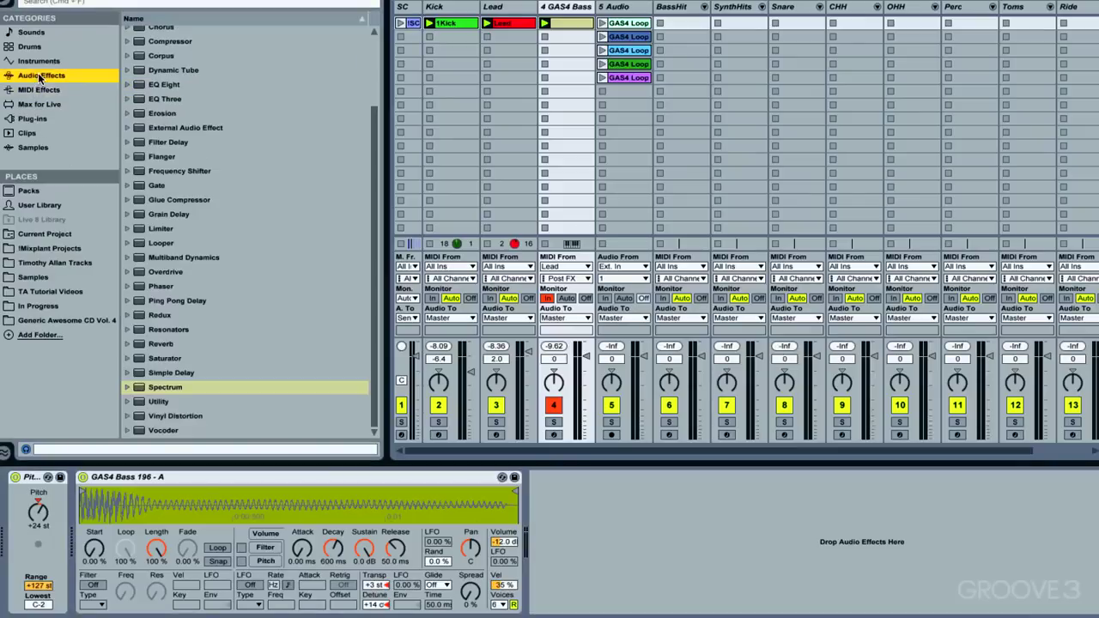
pyautogui.moveTo(165, 387); pyautogui.dragTo(722, 603)
pyautogui.moveTo(560, 468); pyautogui.dragTo(556, 474)
pyautogui.click(551, 478)
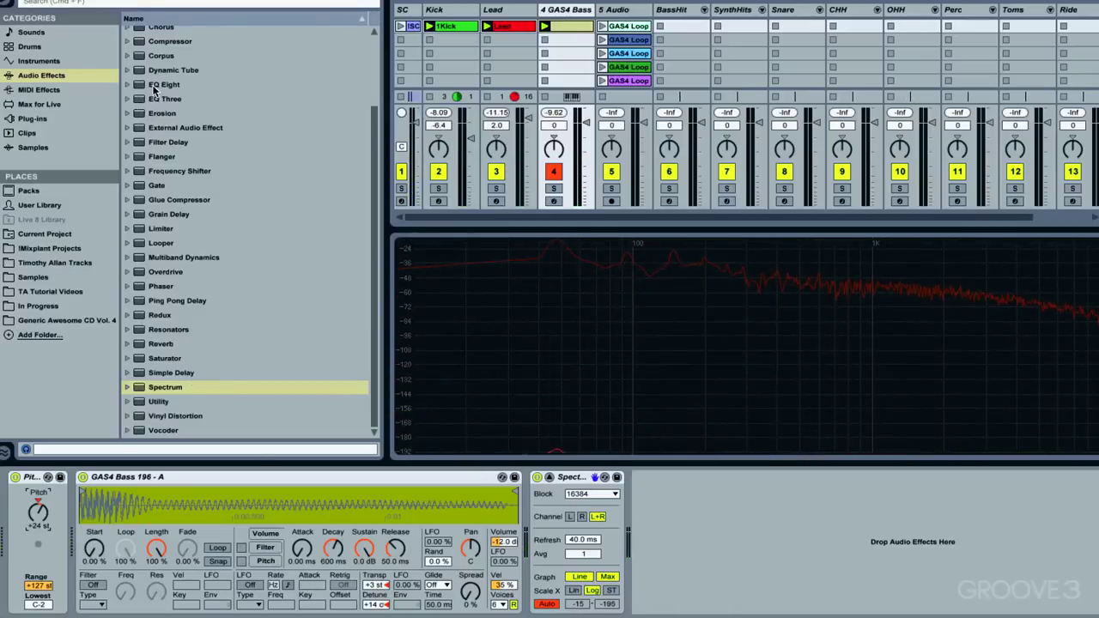
# - Insert an EQ Eight before Spectrum and set band 1 to a steep low cut at 228 Hz with Q 1.02
pyautogui.moveTo(160, 84); pyautogui.dragTo(480, 316)
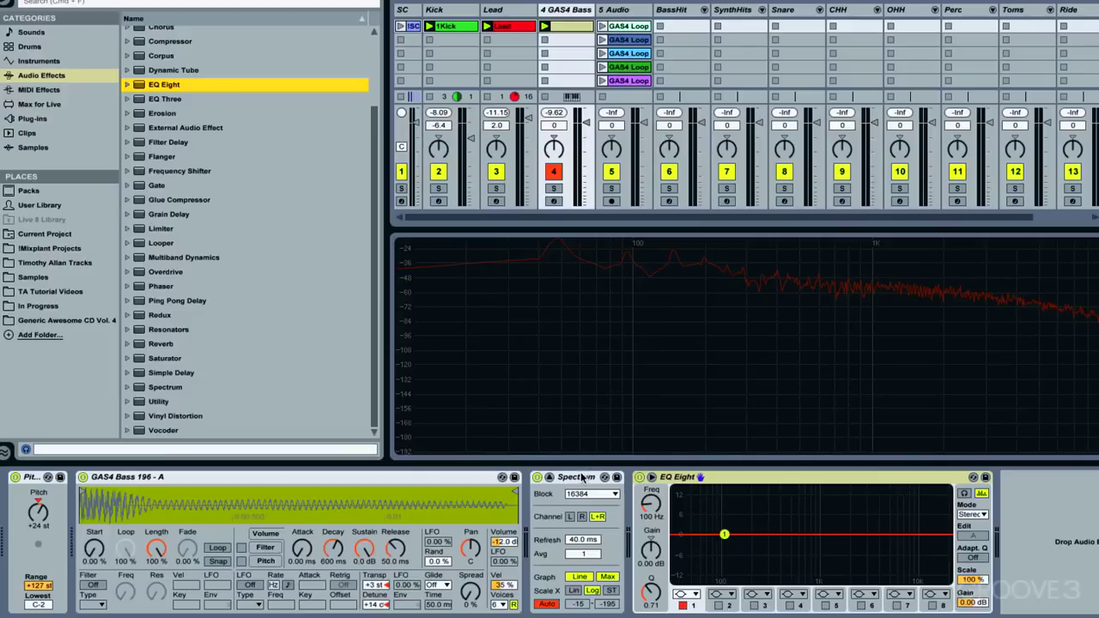
pyautogui.moveTo(582, 478); pyautogui.dragTo(1031, 502)
pyautogui.click(584, 594)
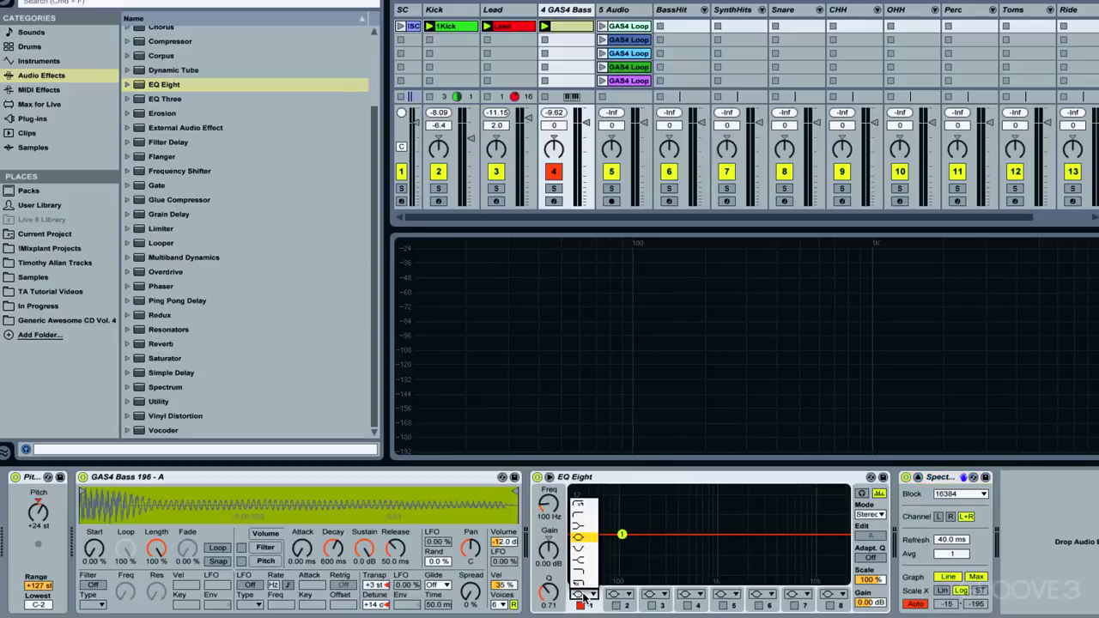
pyautogui.click(583, 512)
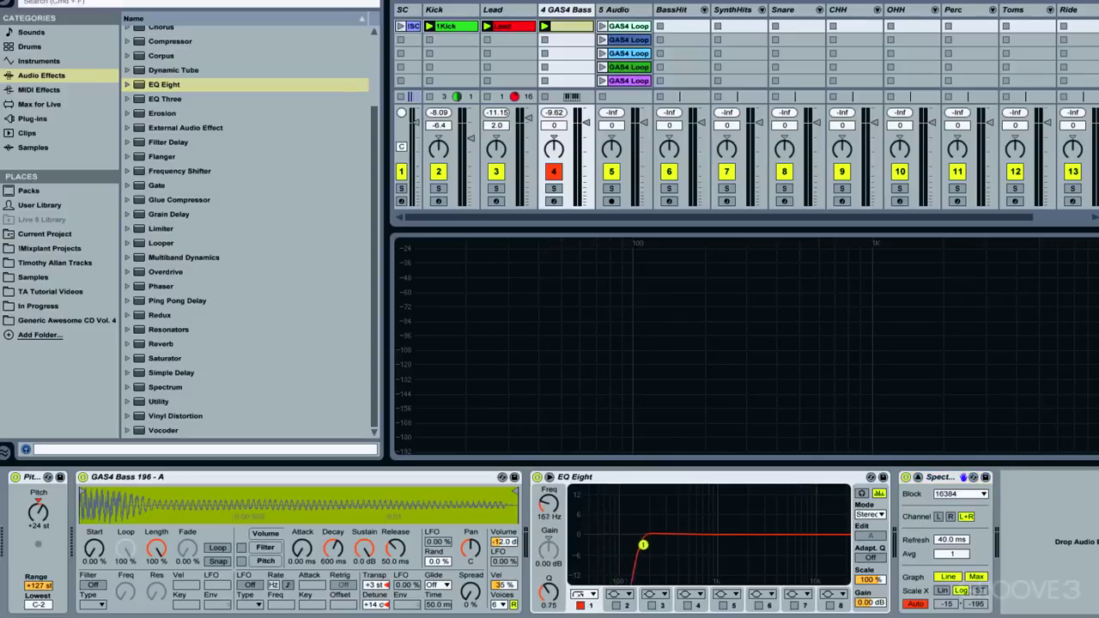
pyautogui.press('space')
pyautogui.moveTo(645, 546)
pyautogui.mouseDown()
pyautogui.moveTo(664, 546)
pyautogui.moveTo(652, 543)
pyautogui.moveTo(653, 525)
pyautogui.moveTo(667, 544)
pyautogui.moveTo(656, 539)
pyautogui.mouseUp()
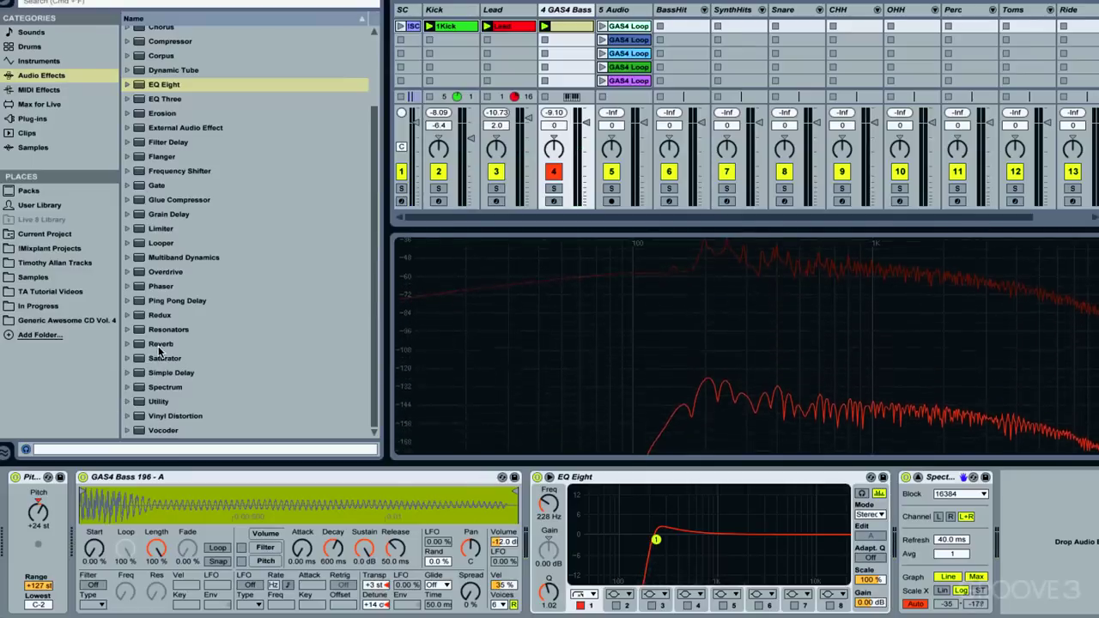
# - Add a Filter Delay after Spectrum, shrink Spectrum's enlarged display, and set the delay's L volume to -8.3 dB and R volume to -8.0 dB
pyautogui.click(154, 345)
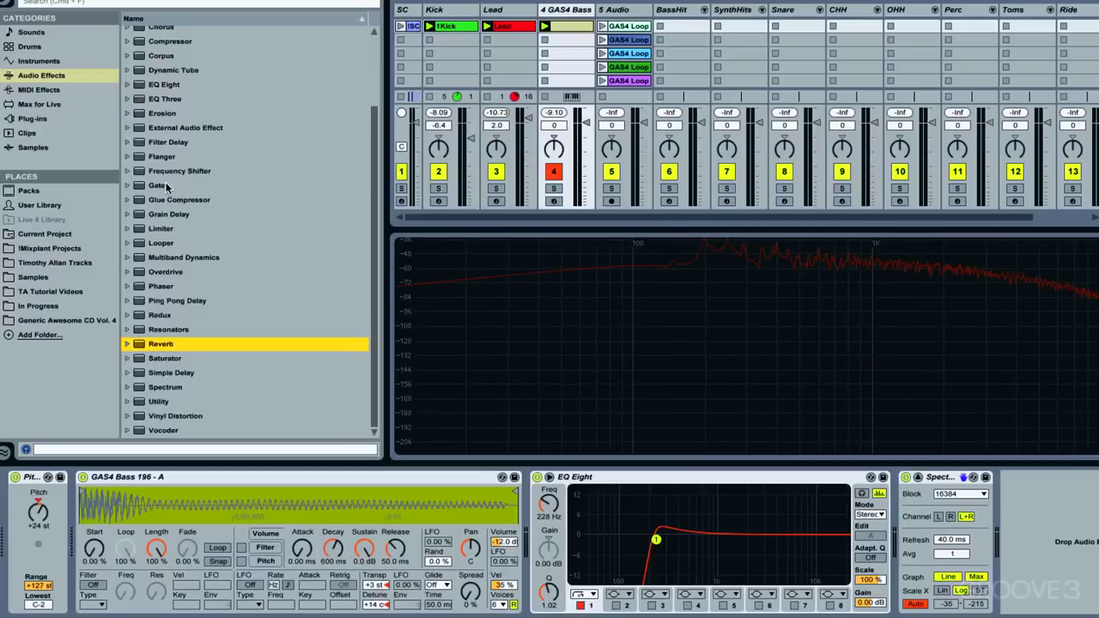
pyautogui.moveTo(169, 142); pyautogui.dragTo(1050, 564)
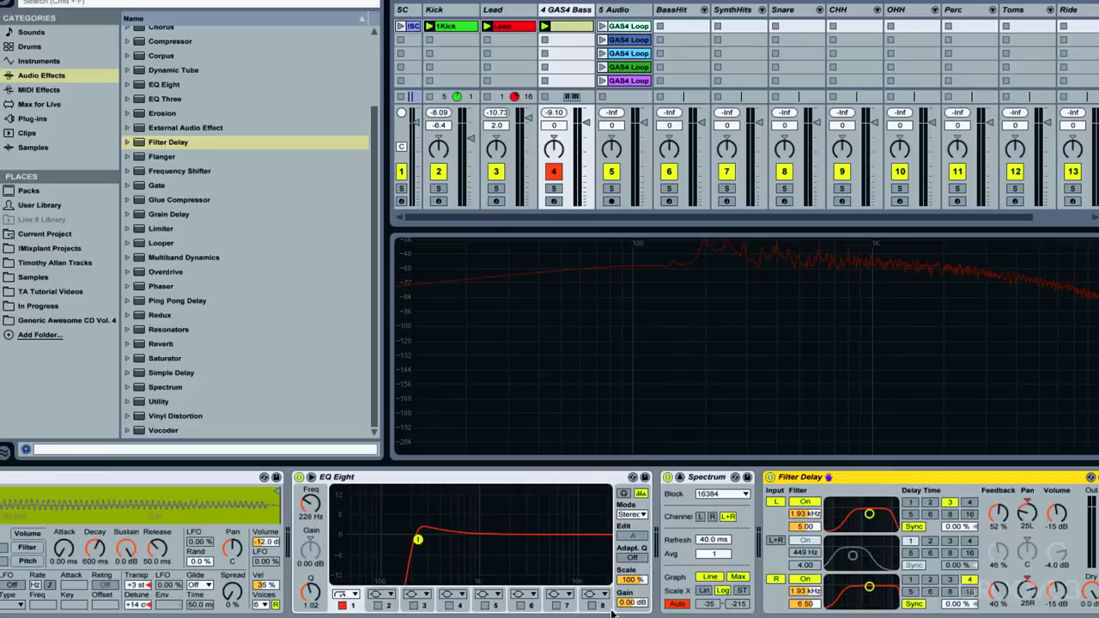
pyautogui.click(678, 477)
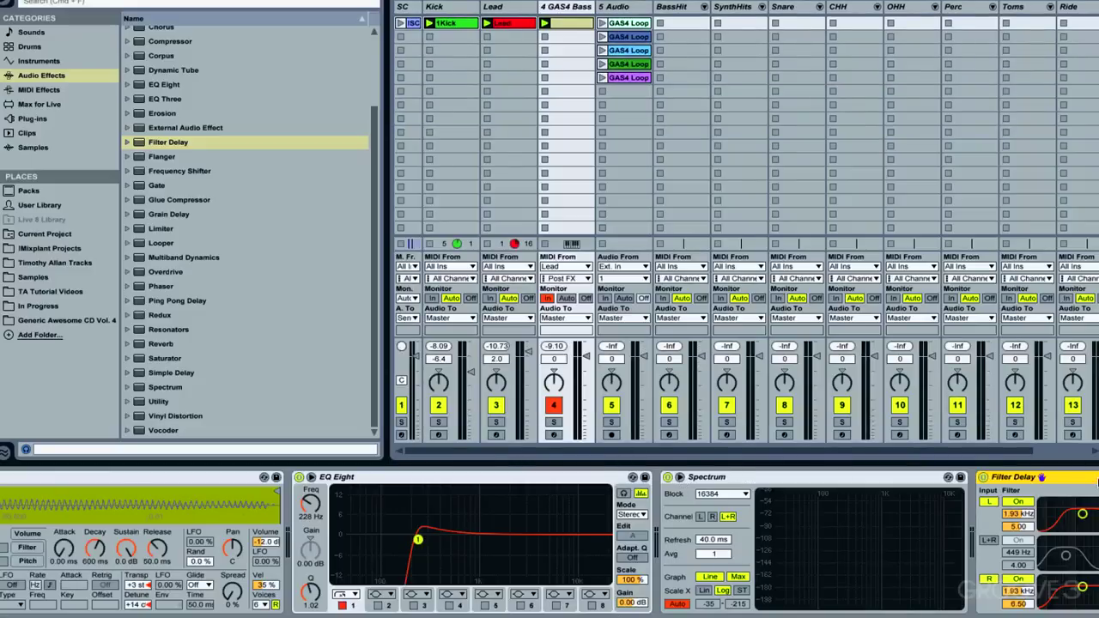
pyautogui.hscroll(3, 549, 541)
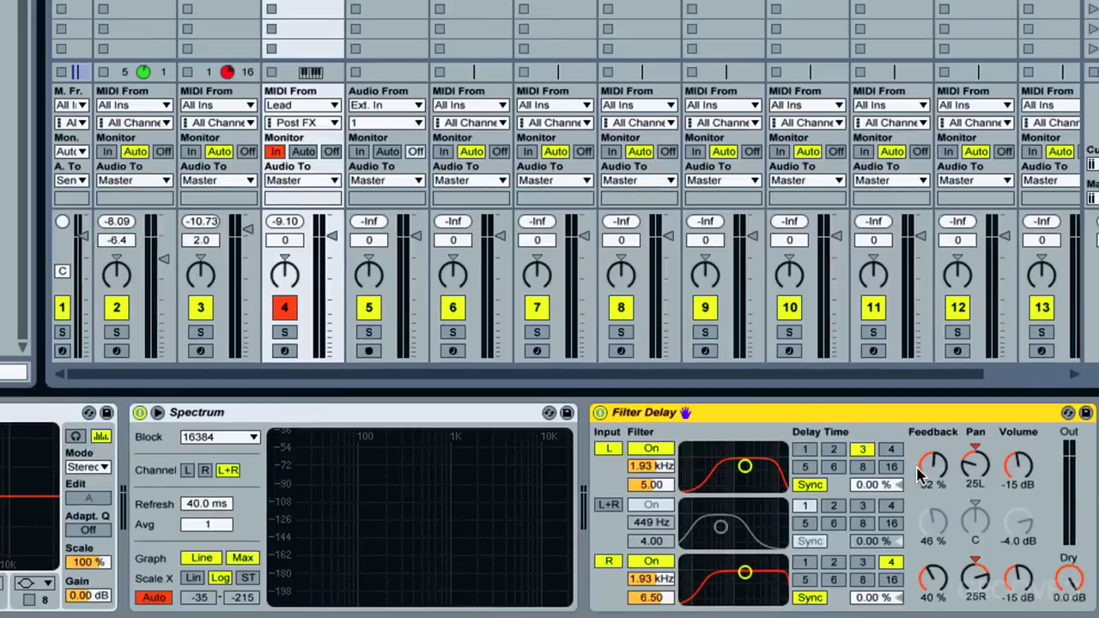
pyautogui.moveTo(1019, 579); pyautogui.dragTo(1019, 575)
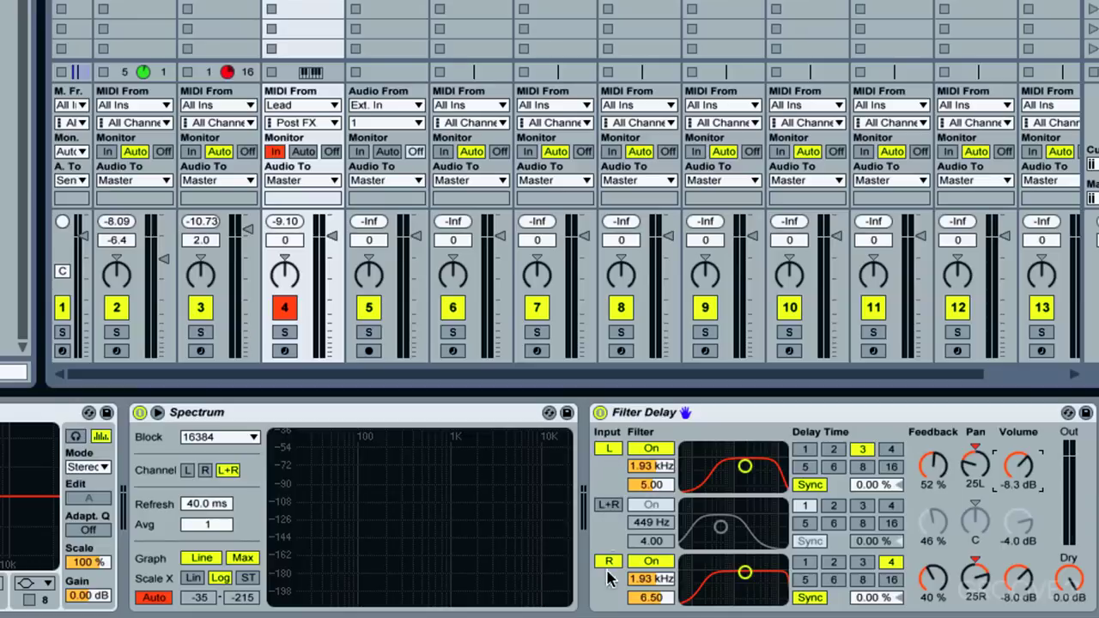
# - During playback, set the Filter Delay's L and R feedback to 0 % and both delay times to 4
pyautogui.press('space')
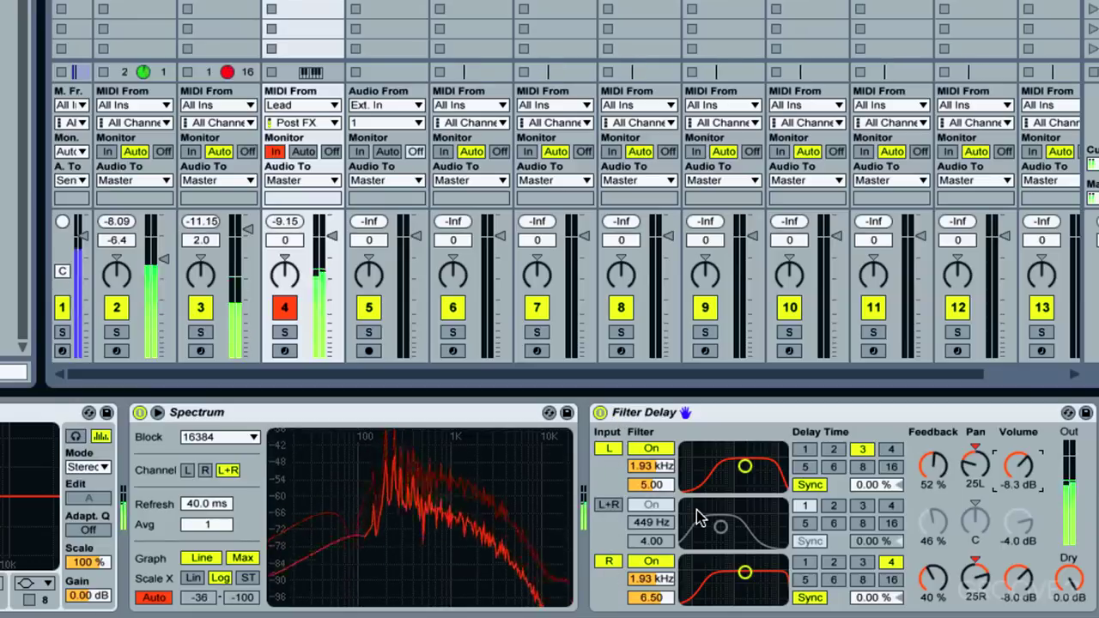
pyautogui.click(862, 562)
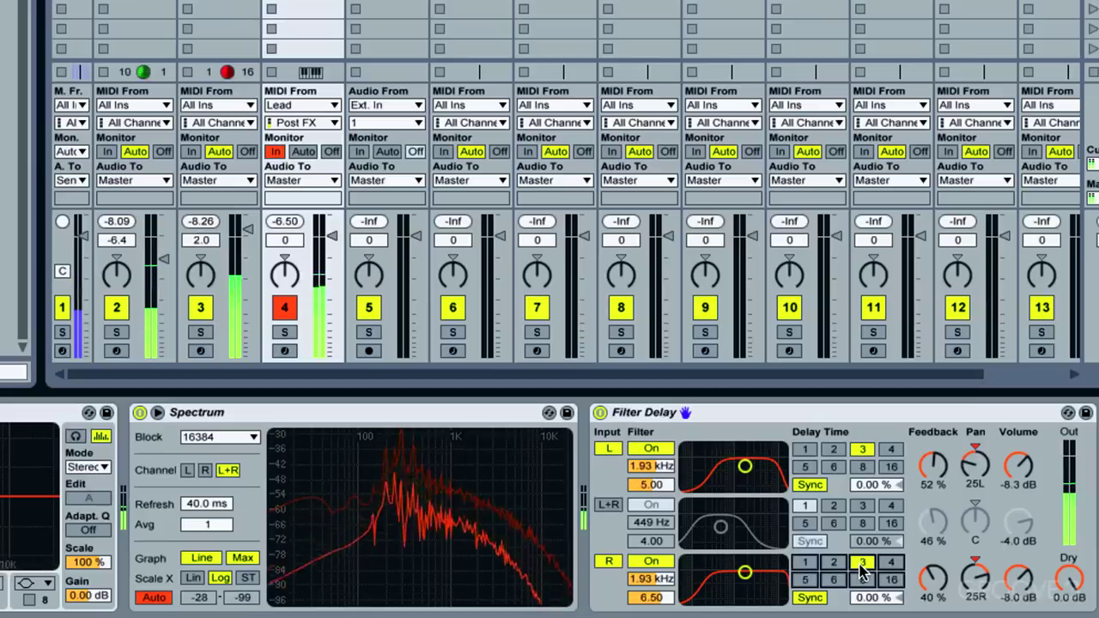
pyautogui.moveTo(932, 463); pyautogui.dragTo(932, 524)
pyautogui.moveTo(932, 586); pyautogui.dragTo(932, 617)
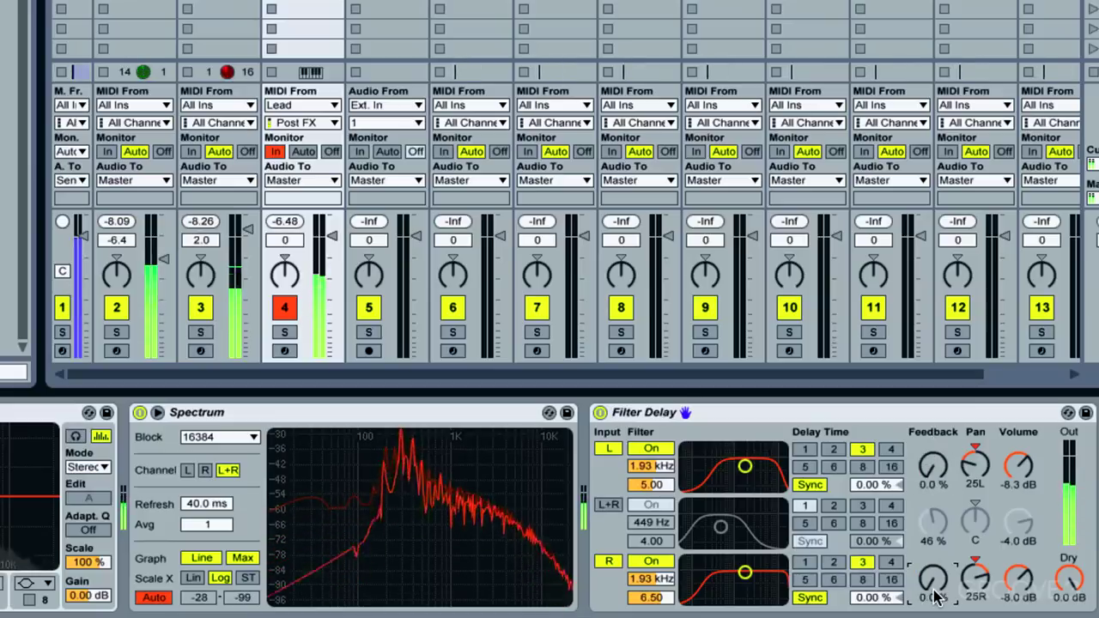
pyautogui.click(891, 449)
pyautogui.click(891, 562)
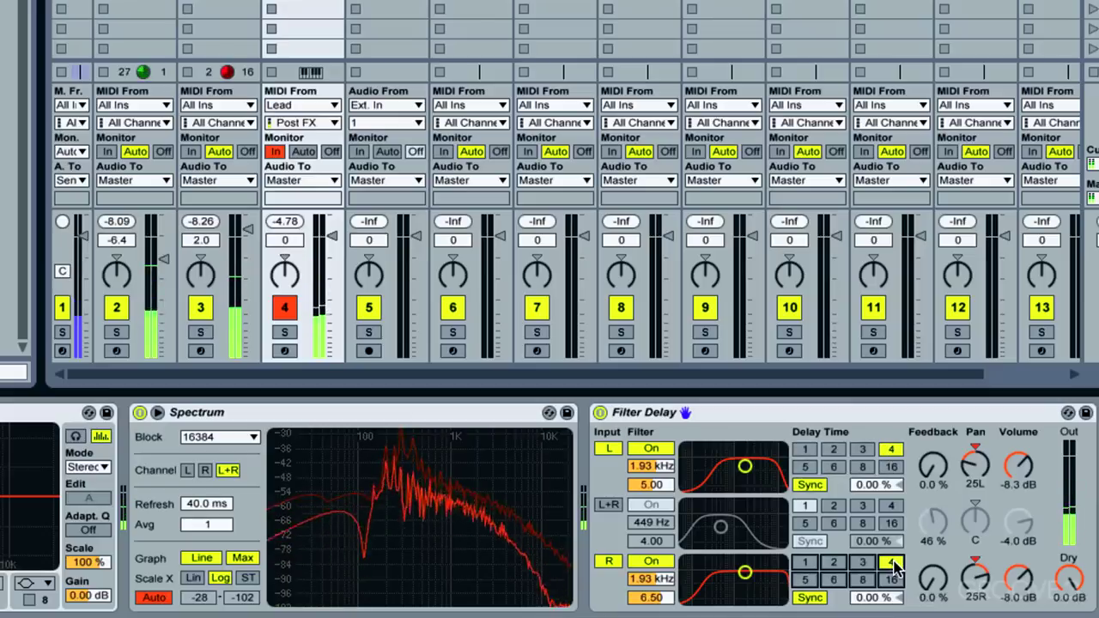
# - Pan the Filter Delay's L and R channels to 31L and 33R and set their volumes to -14 dB and -15 dB
pyautogui.moveTo(981, 458); pyautogui.dragTo(977, 466)
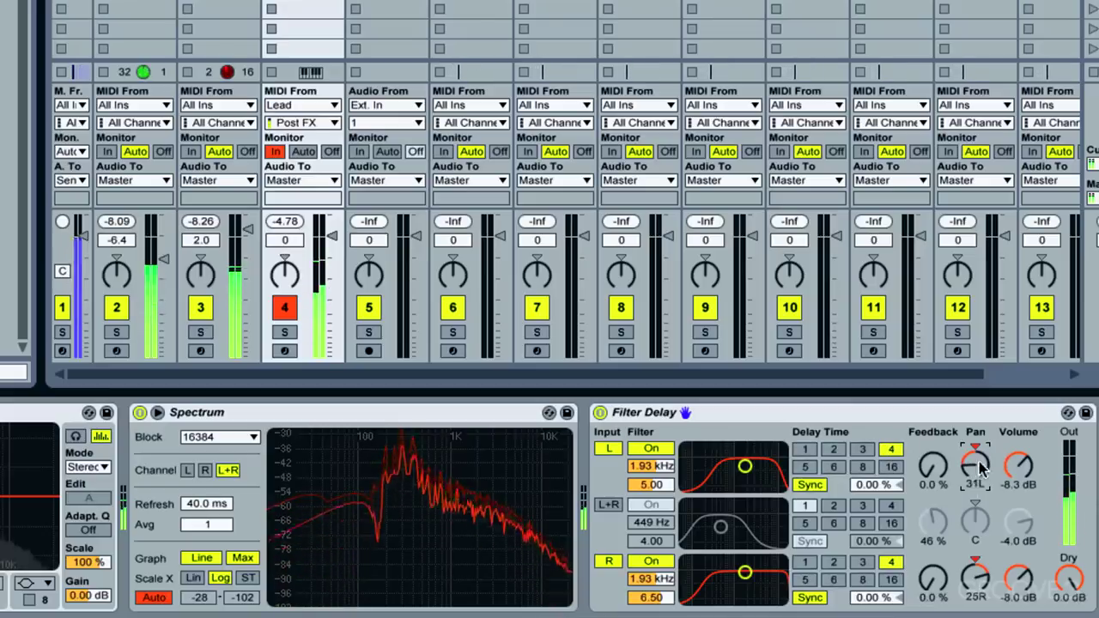
pyautogui.moveTo(977, 568); pyautogui.dragTo(977, 570)
pyautogui.moveTo(1019, 465); pyautogui.dragTo(1019, 478)
pyautogui.moveTo(1018, 577); pyautogui.dragTo(1018, 586)
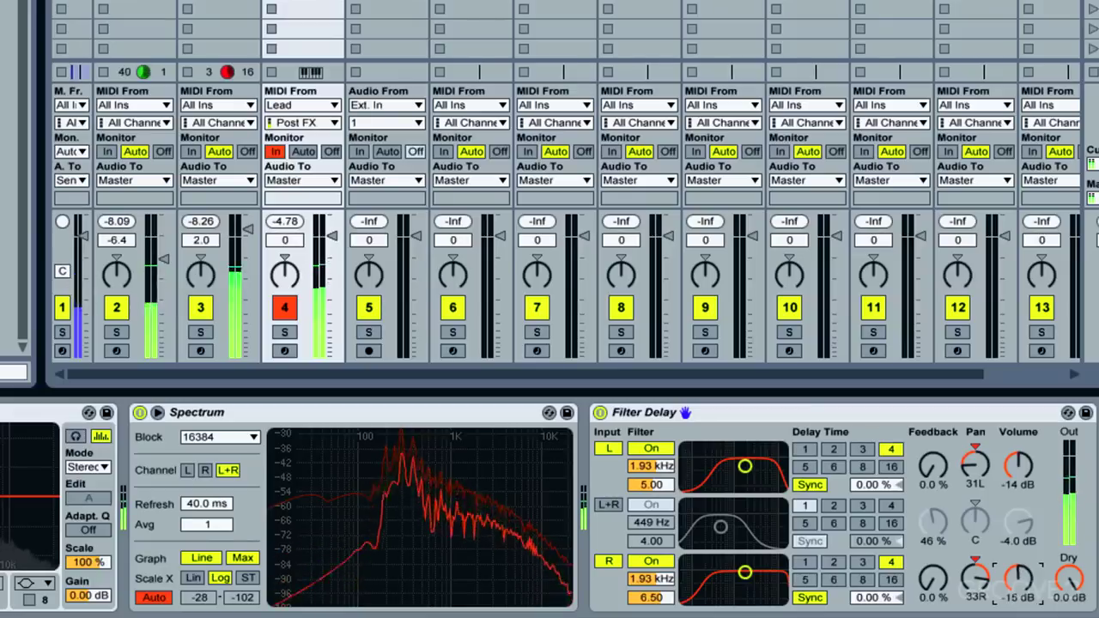
# - Set the Filter Delay's L filter to 2.71 kHz with width 5.25 and the R filter to 2.53 kHz with width 5.50
pyautogui.moveTo(745, 474); pyautogui.dragTo(751, 470)
pyautogui.moveTo(746, 575); pyautogui.dragTo(749, 579)
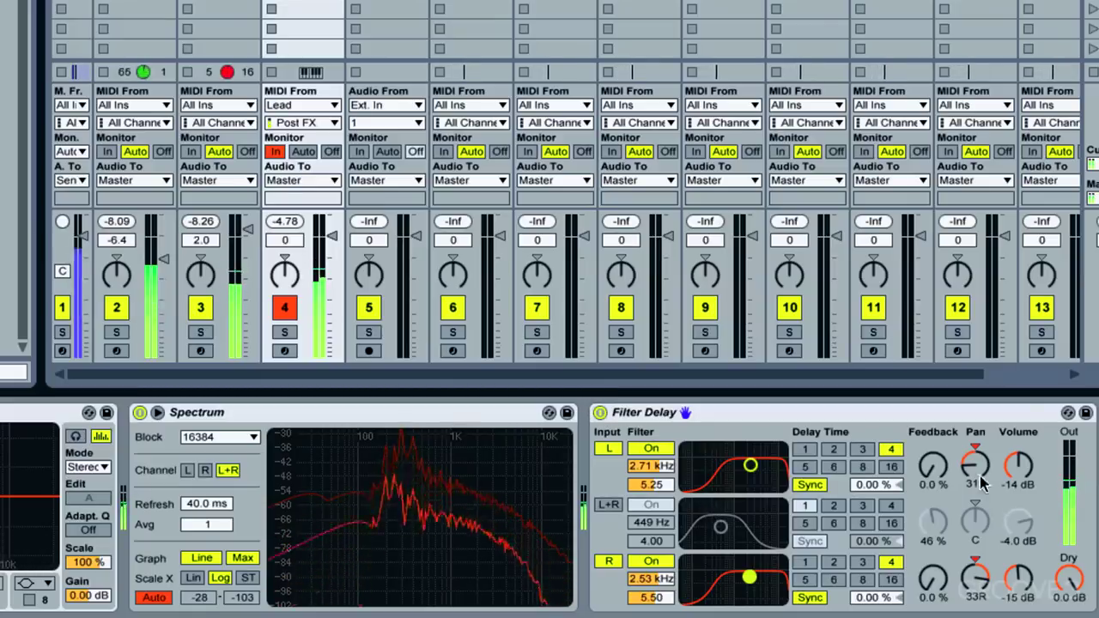
pyautogui.moveTo(972, 464); pyautogui.dragTo(972, 476)
pyautogui.moveTo(970, 577); pyautogui.dragTo(973, 584)
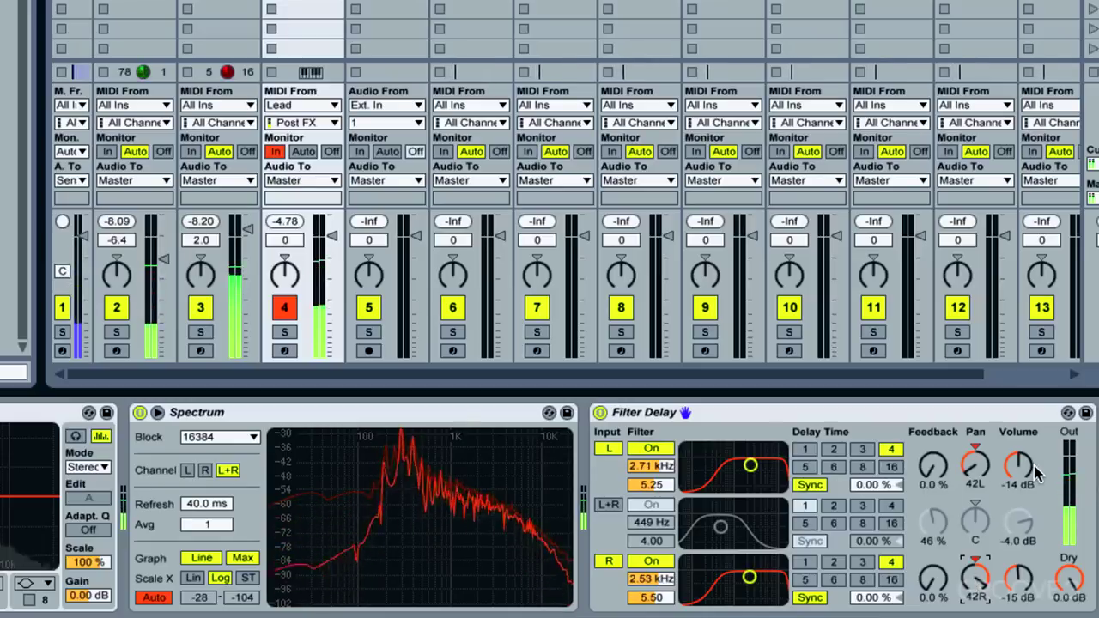
pyautogui.moveTo(1018, 465); pyautogui.dragTo(1018, 473)
pyautogui.moveTo(1018, 578); pyautogui.dragTo(1018, 584)
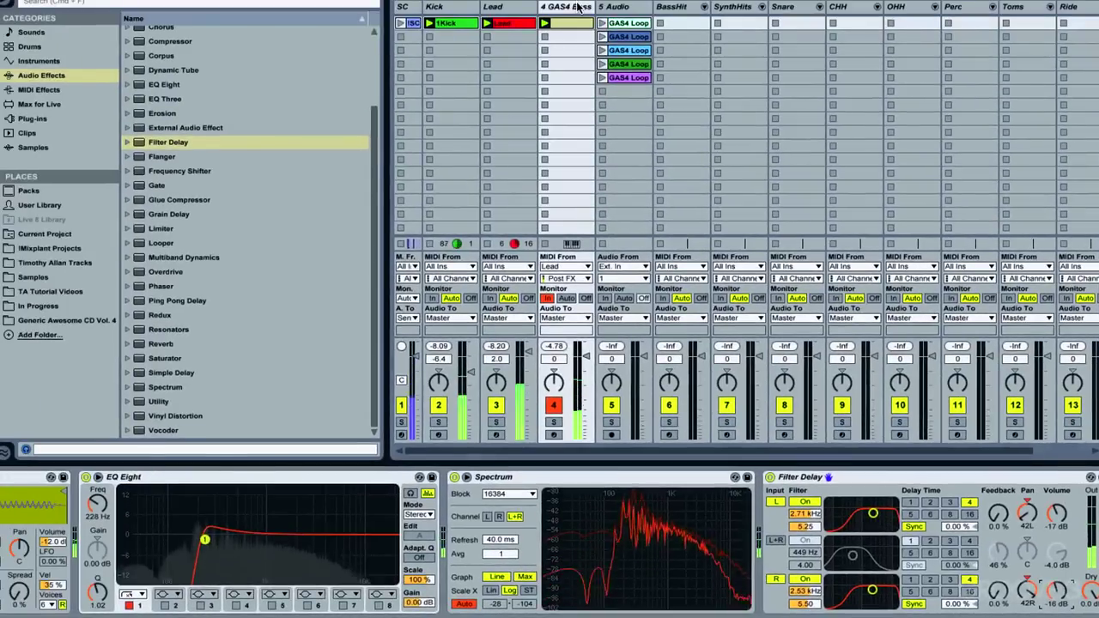
# - Rename the GAS4 Bass track and its clip LeadAttack
pyautogui.press('super+r')
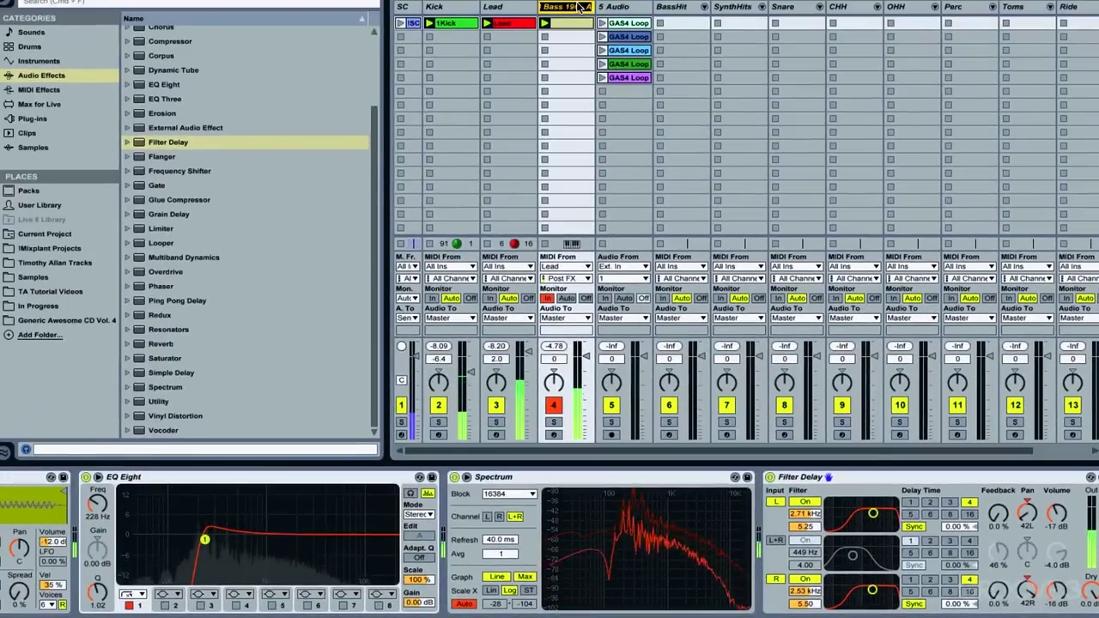
pyautogui.write('LeadAtta')
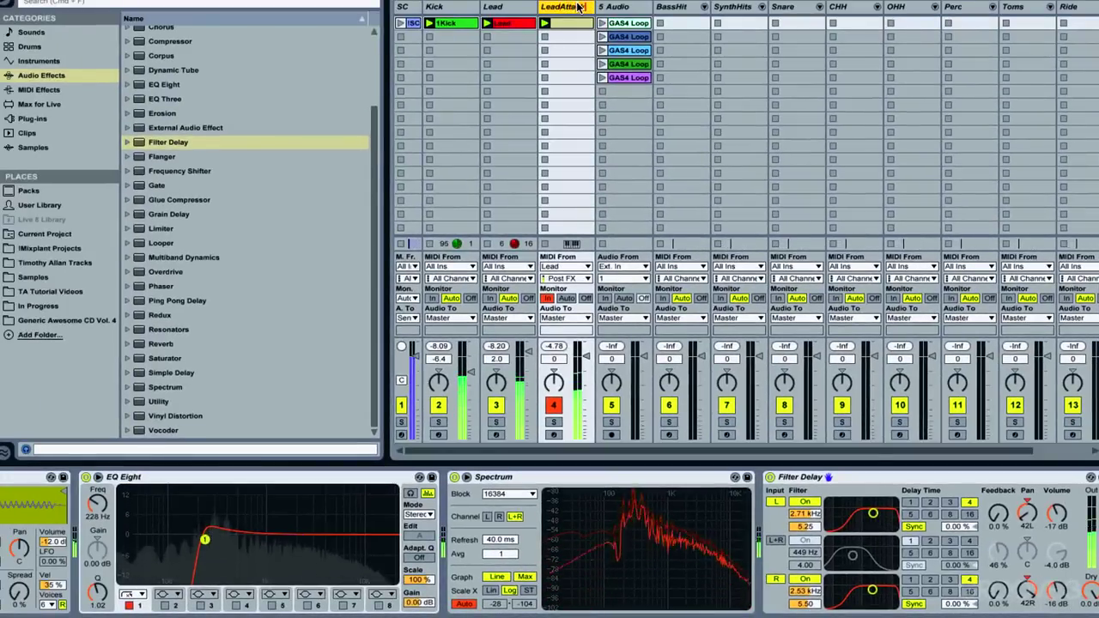
pyautogui.write('ck')
pyautogui.click(576, 23)
pyautogui.write('dA')
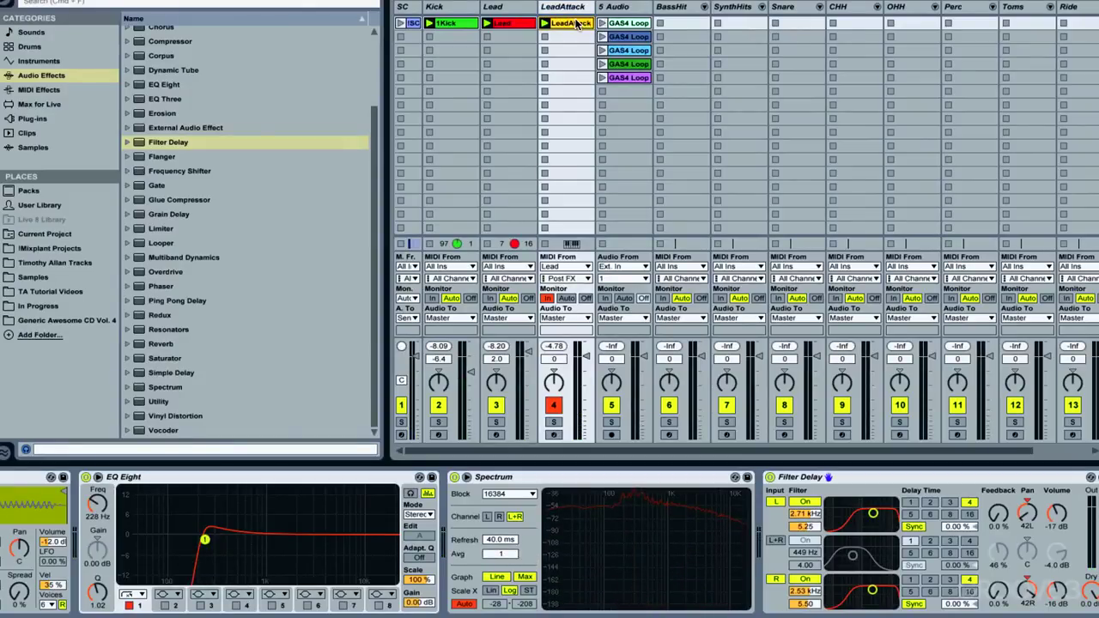
# - Insert a new MIDI track directly after the LeadAttack track and select it
pyautogui.click(624, 9)
pyautogui.click(570, 7)
pyautogui.click(611, 9)
pyautogui.click(573, 9)
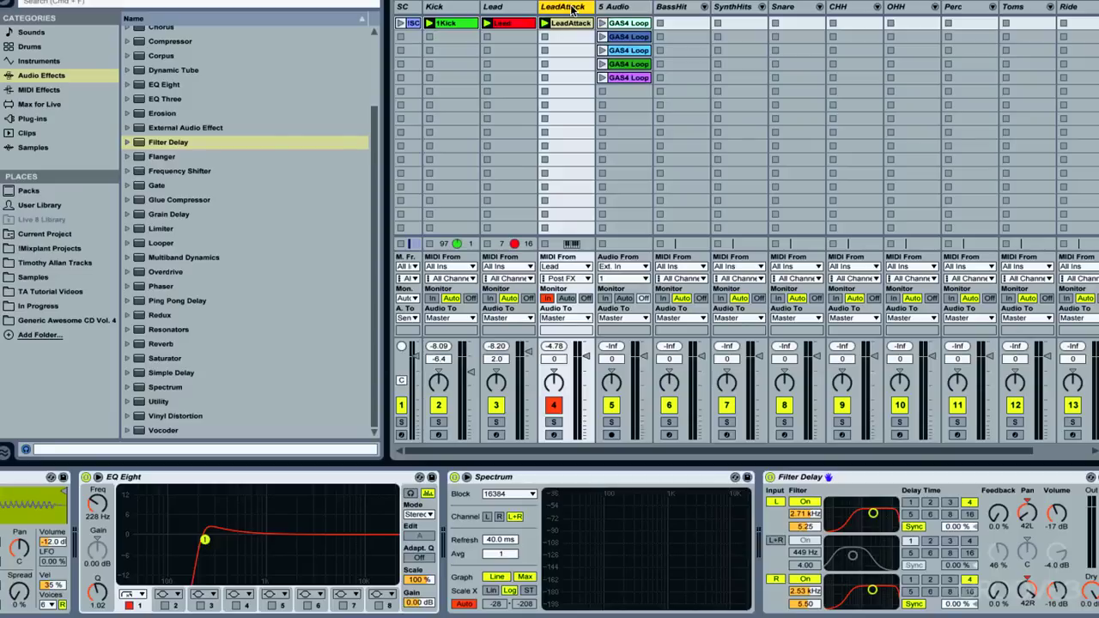
pyautogui.rightClick(571, 9)
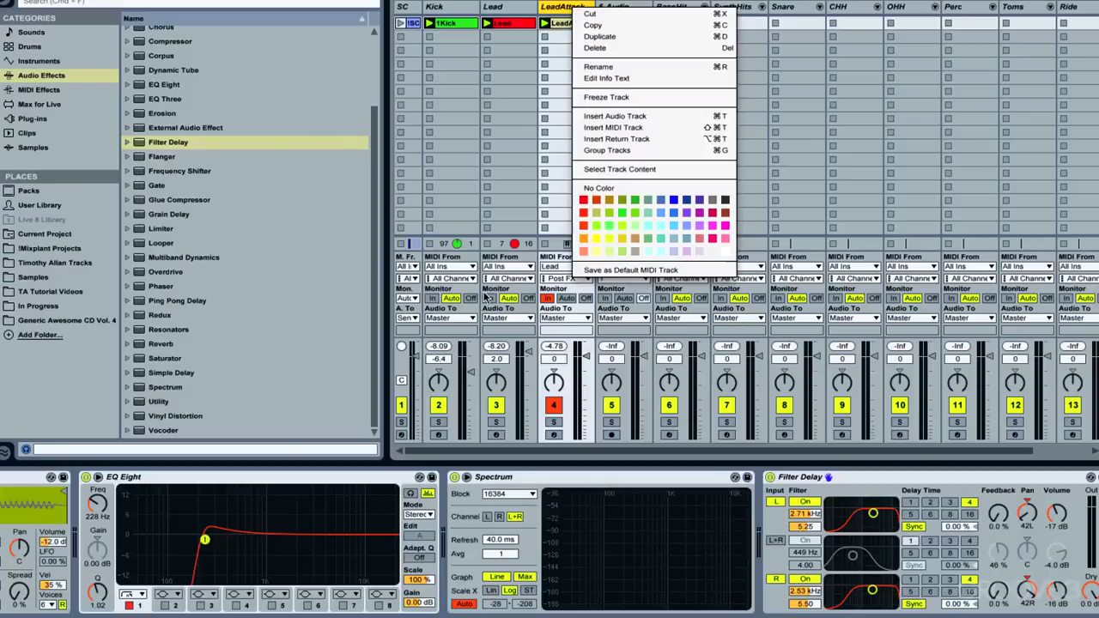
pyautogui.click(635, 127)
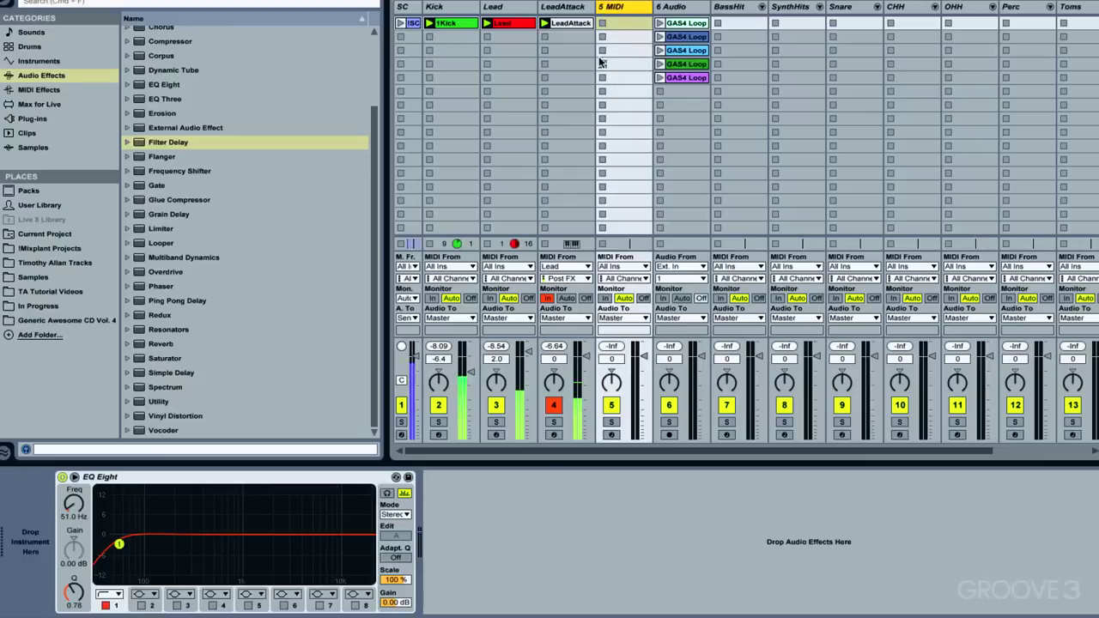
pyautogui.click(574, 9)
pyautogui.click(615, 7)
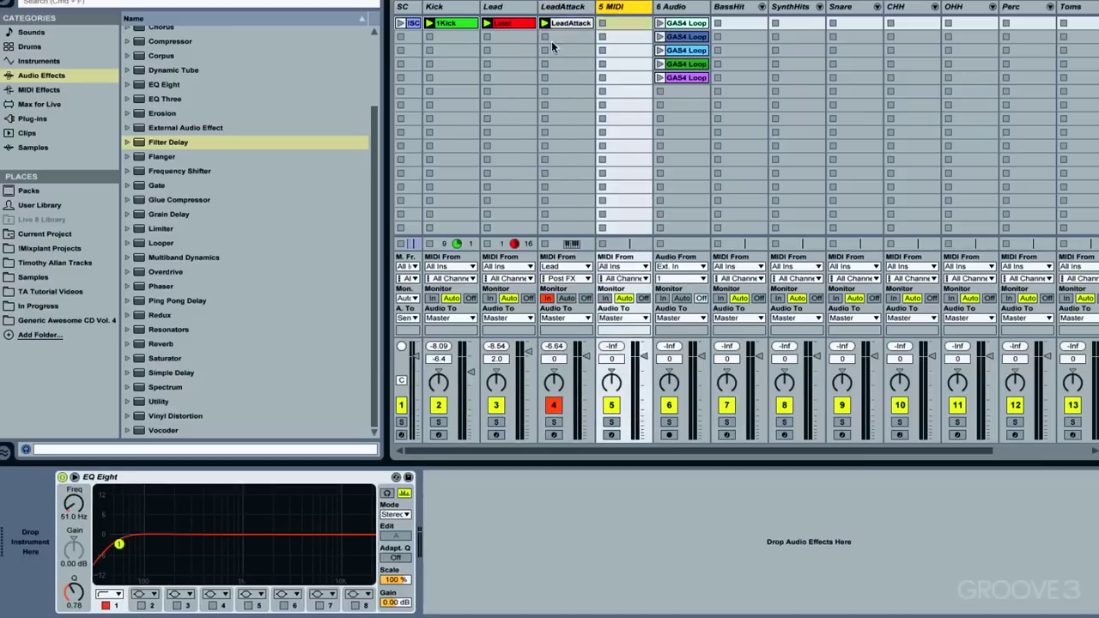
# - Load Operator on the new MIDI track and make it receive MIDI from Lead with monitoring set to In
pyautogui.click(50, 62)
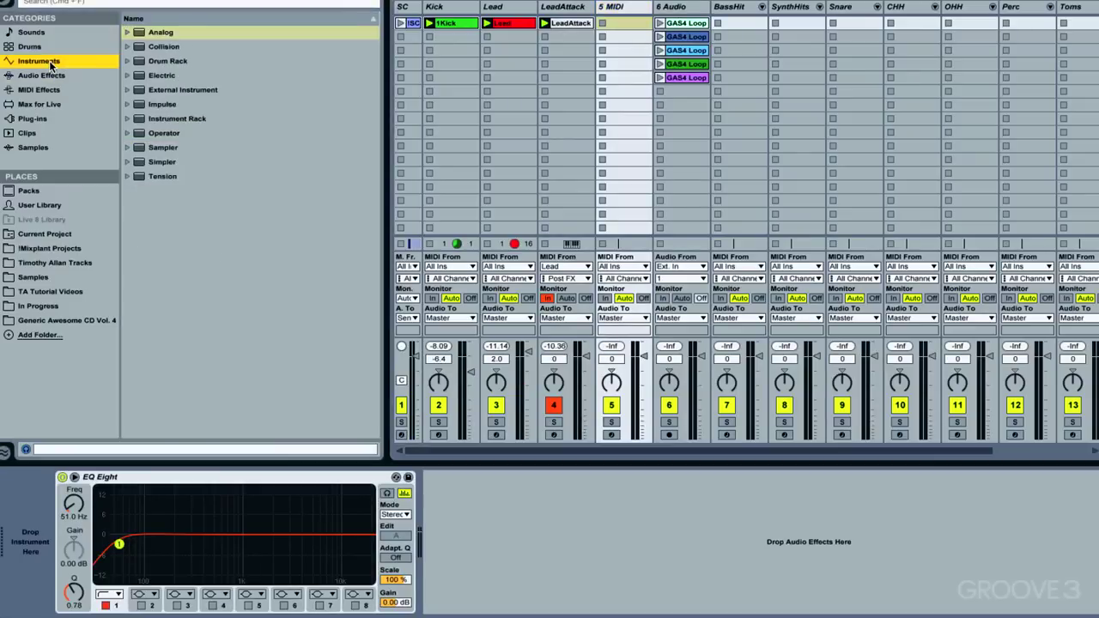
pyautogui.click(143, 137)
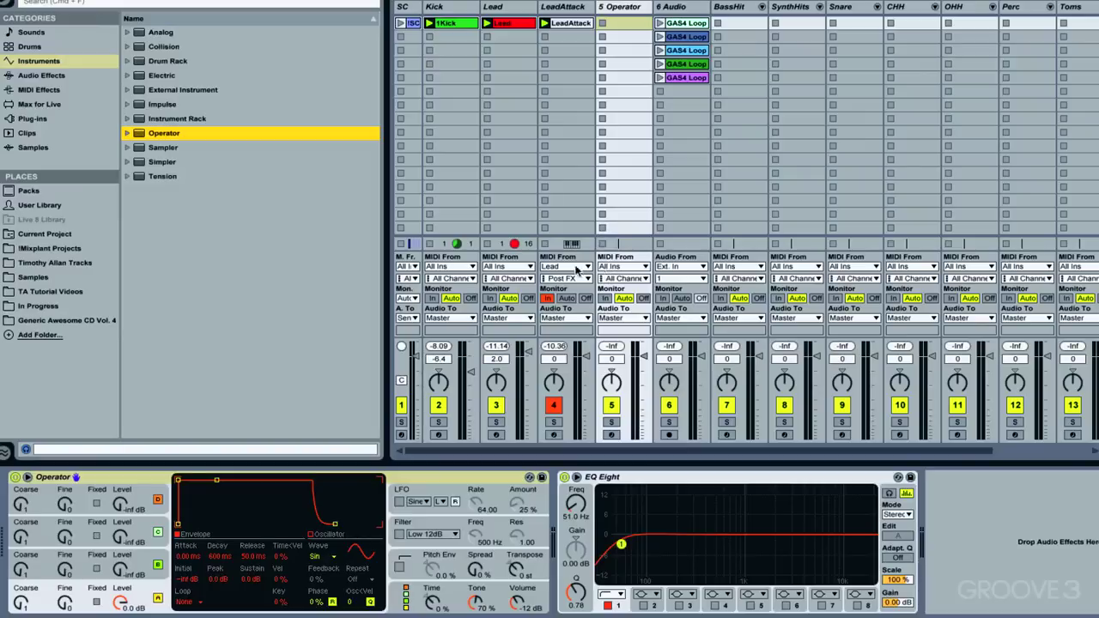
pyautogui.click(619, 267)
pyautogui.click(618, 382)
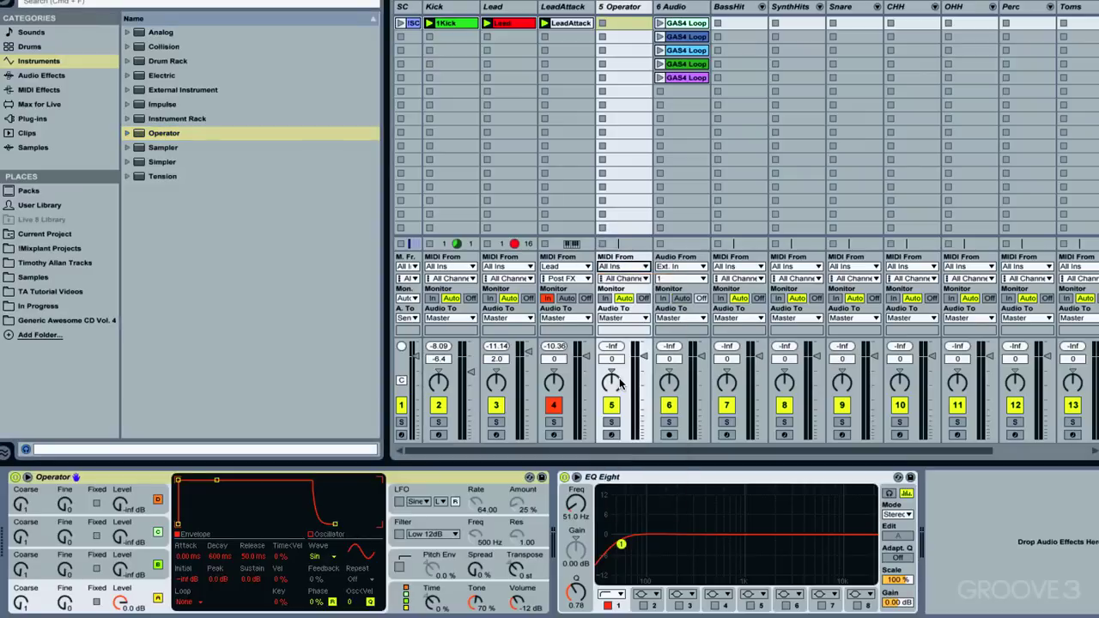
pyautogui.click(603, 298)
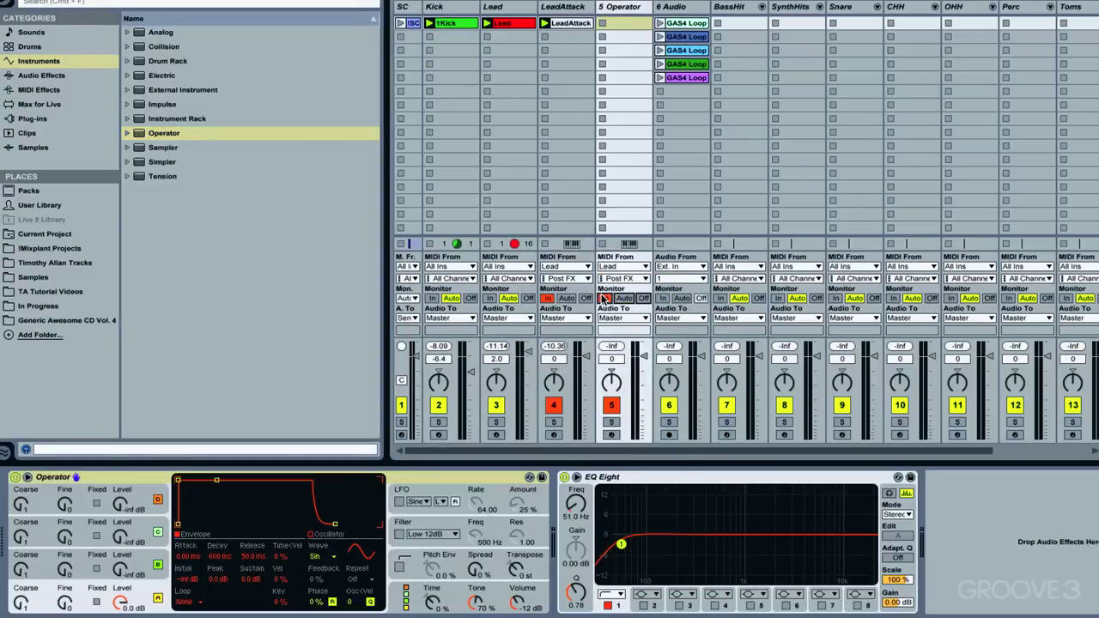
# - Audition the Operator track on its own in solo, and take it out of solo
pyautogui.click(614, 423)
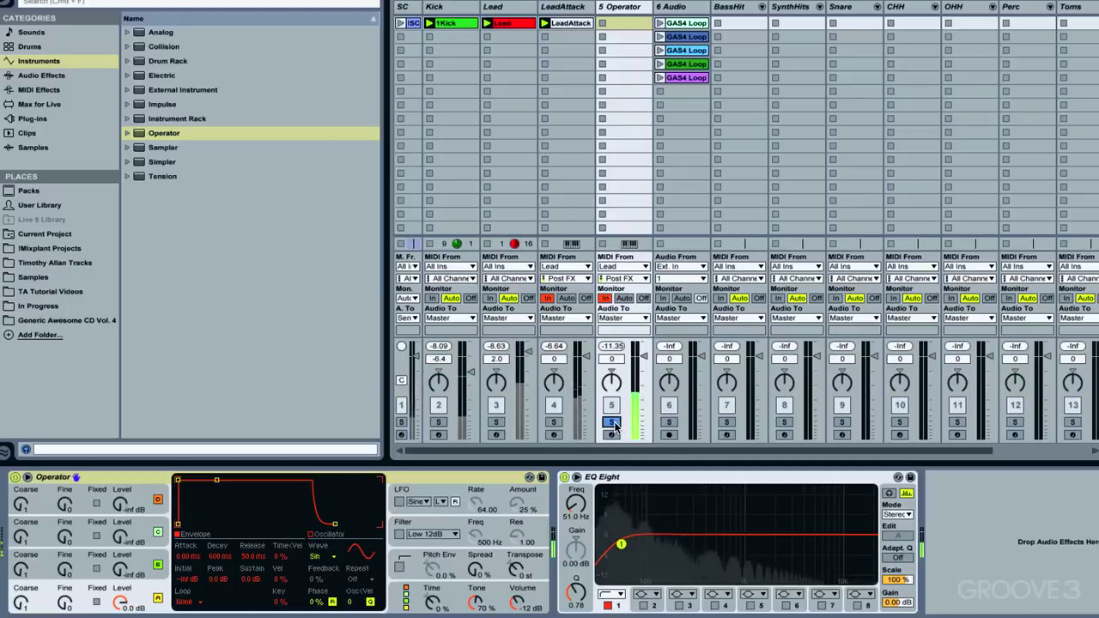
pyautogui.click(612, 423)
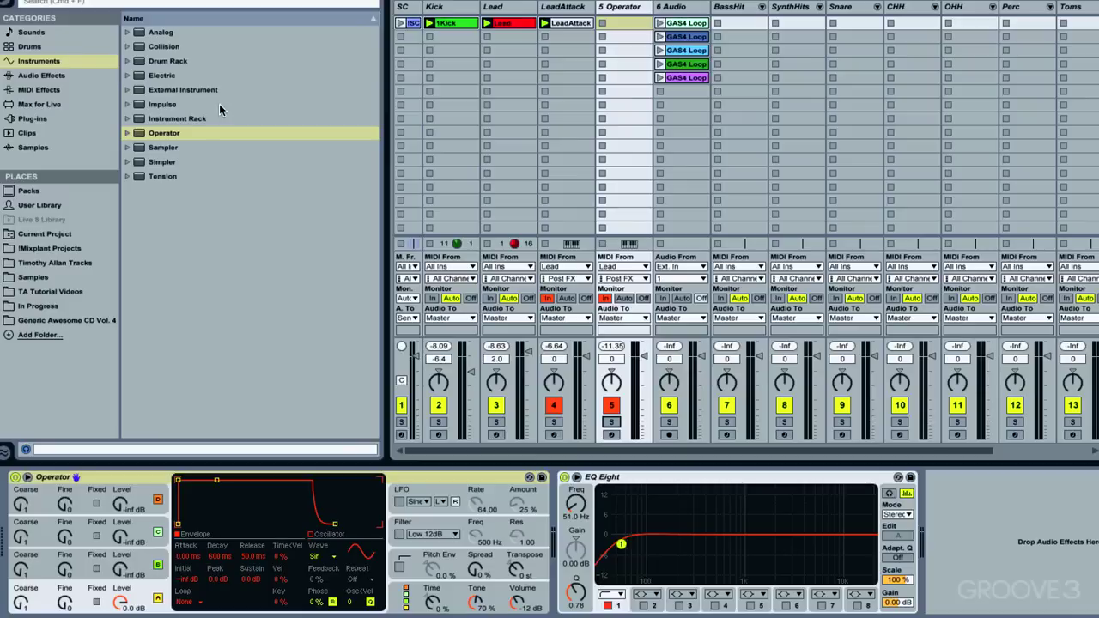
pyautogui.click(25, 120)
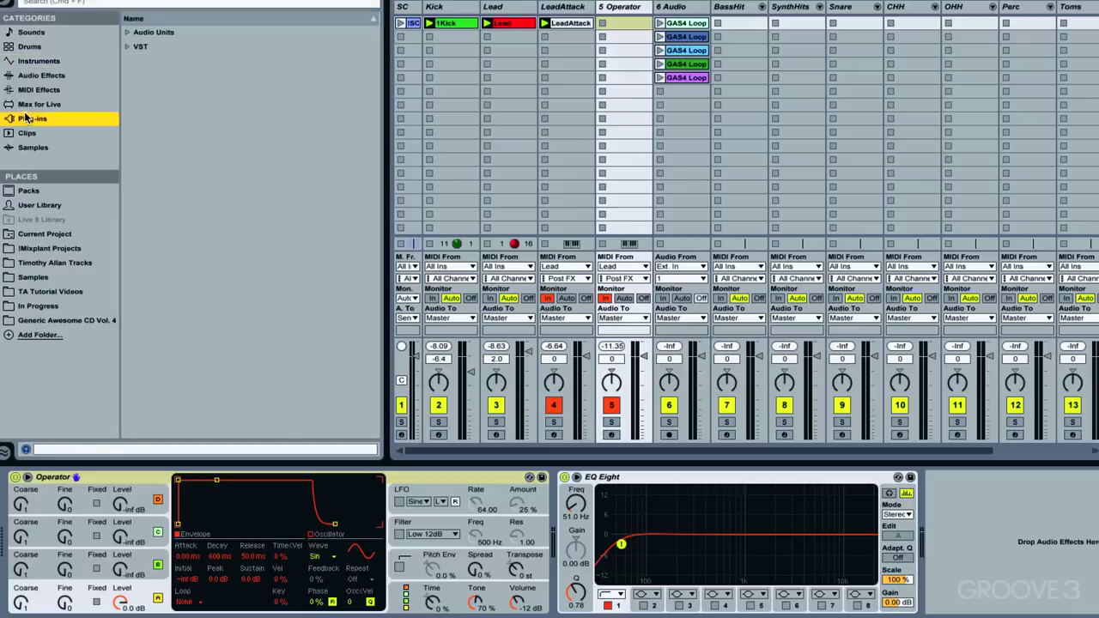
pyautogui.click(34, 61)
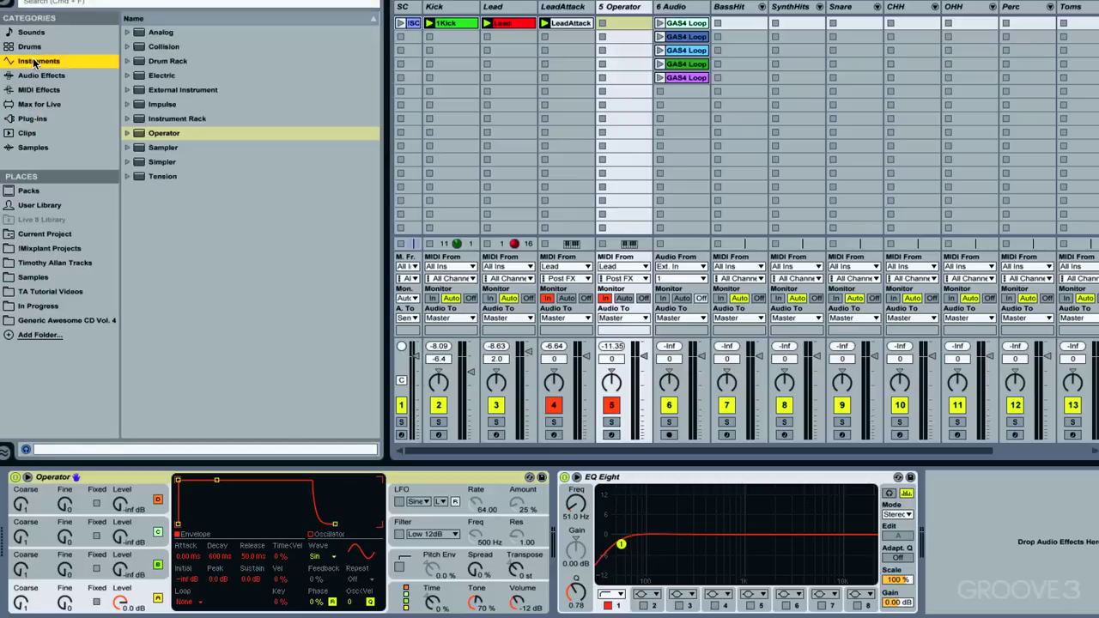
# - Insert a Pitch MIDI effect before Operator, set its pitch to +12 st and audition the result
pyautogui.click(516, 571)
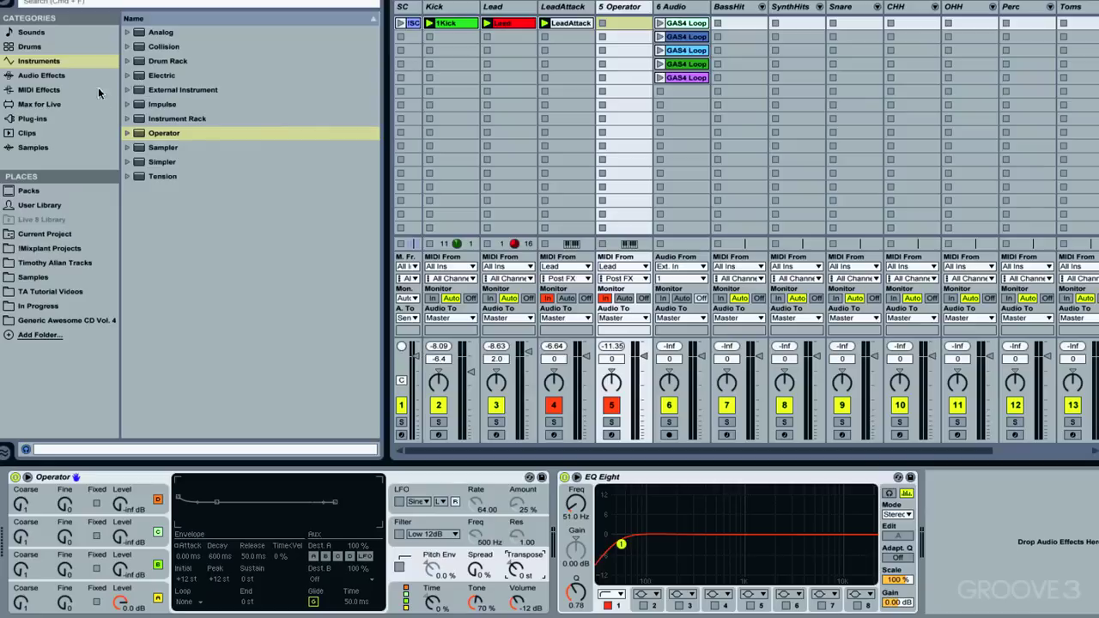
pyautogui.click(34, 90)
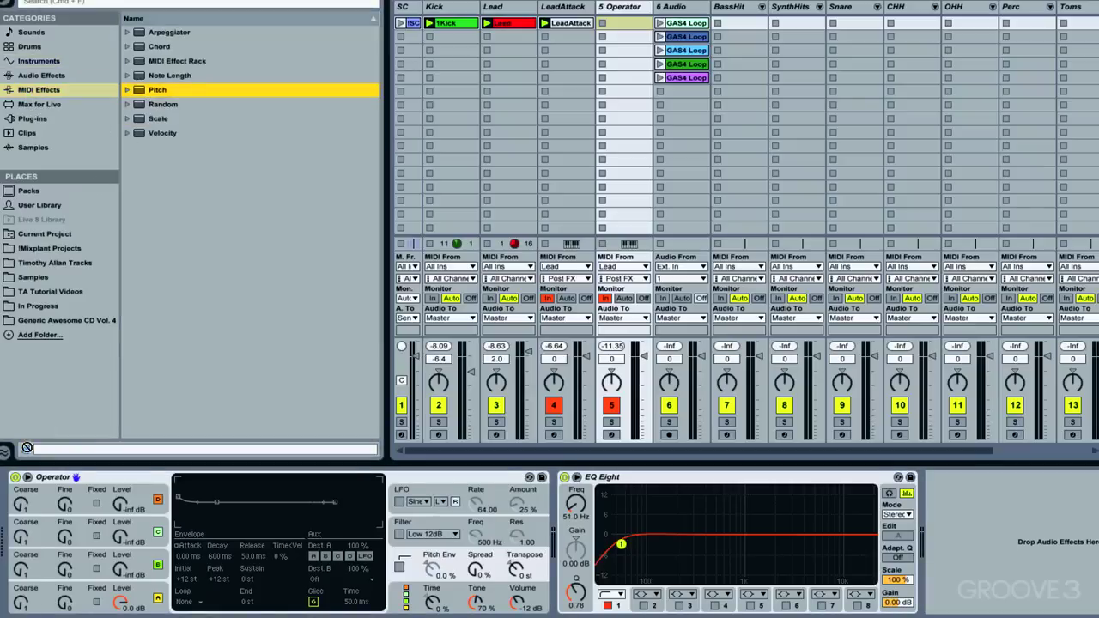
pyautogui.moveTo(19, 458); pyautogui.dragTo(39, 532)
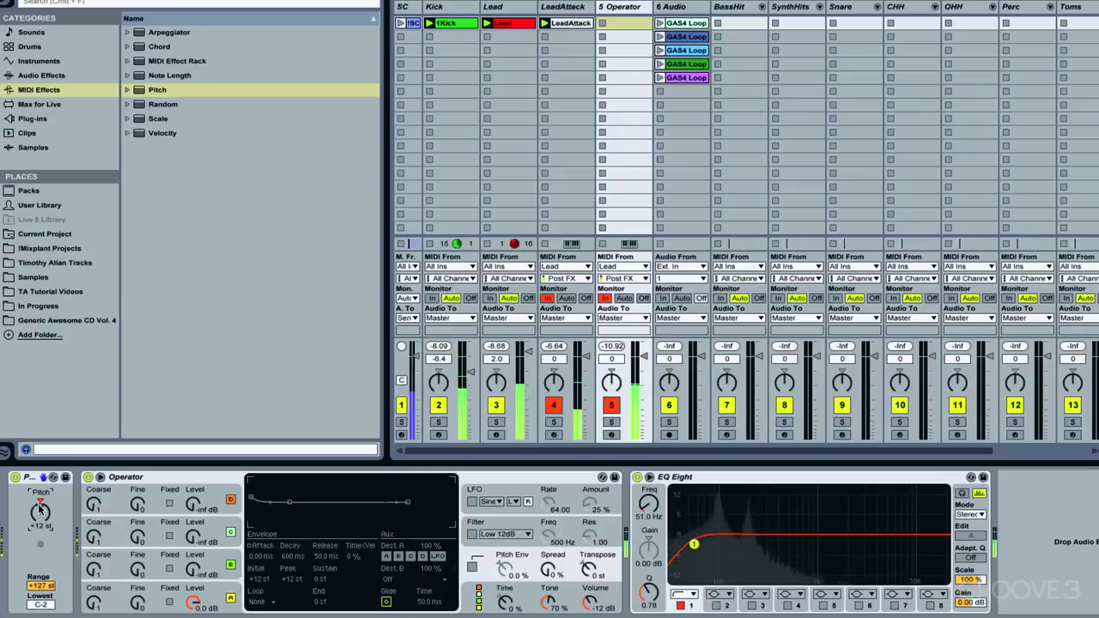
pyautogui.press('space')
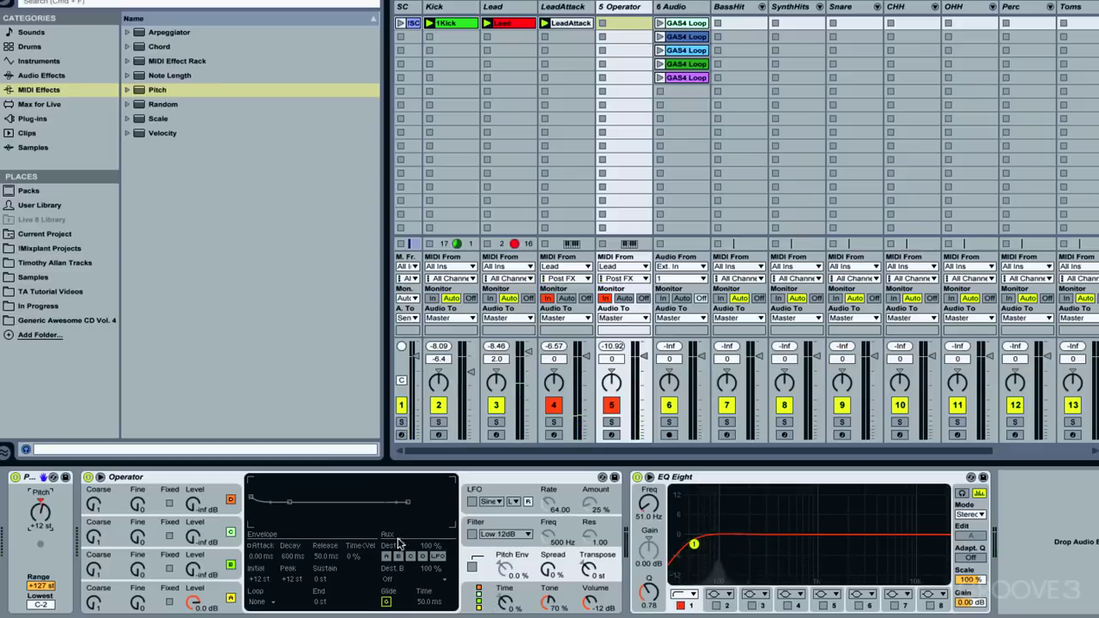
# - On the Operator track's EQ Eight, switch band 1 to the steepest low-cut shape at 125 Hz with a Q of 0.69
pyautogui.click(230, 592)
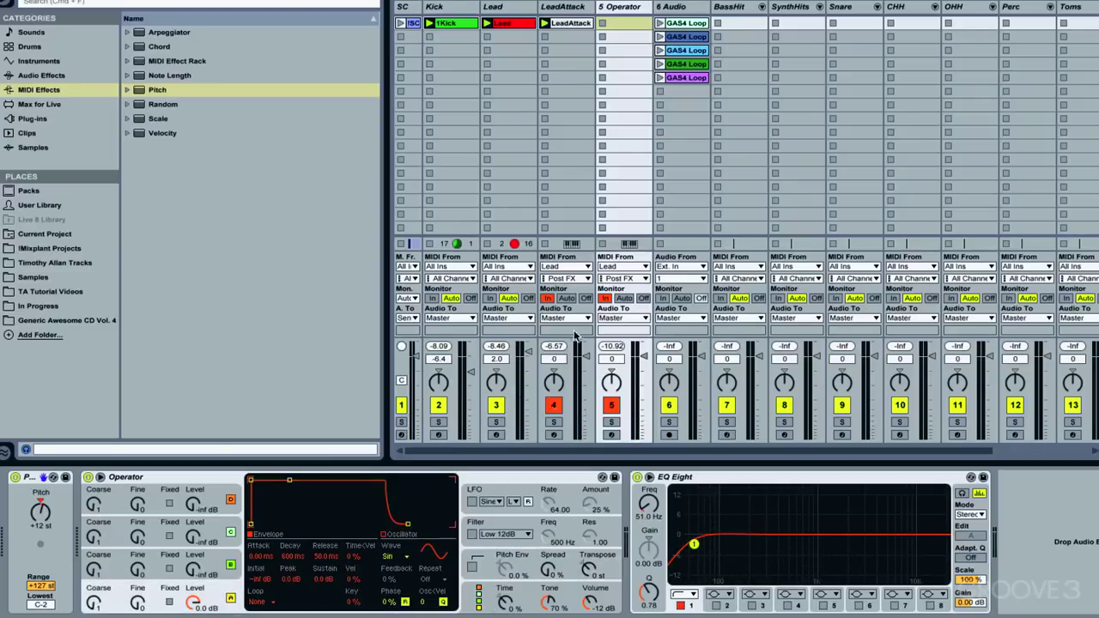
pyautogui.click(507, 8)
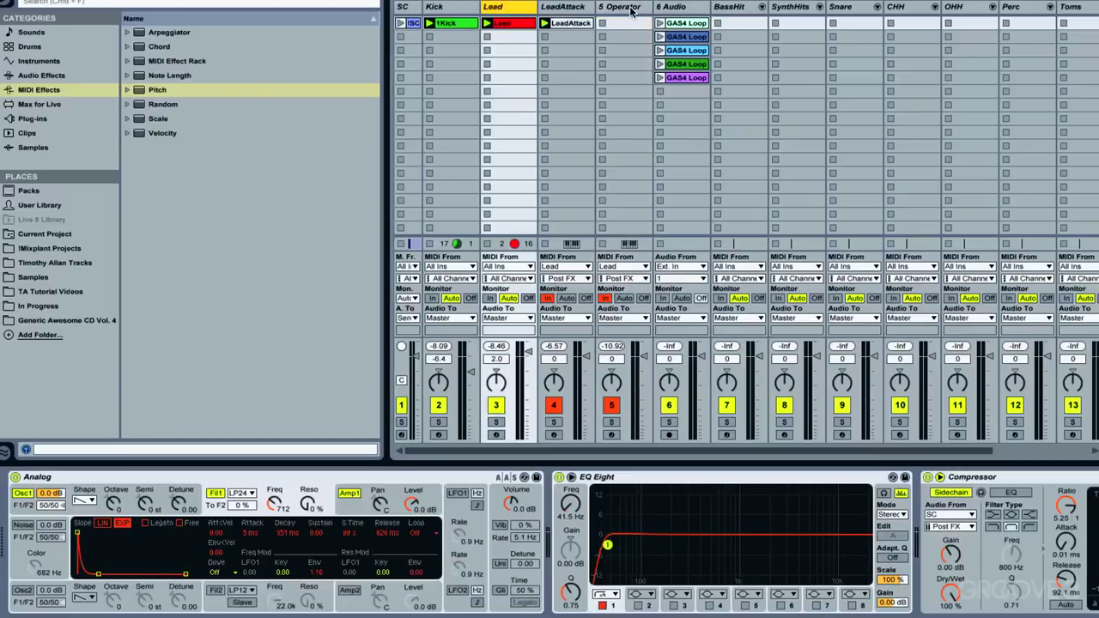
pyautogui.click(562, 9)
pyautogui.click(626, 9)
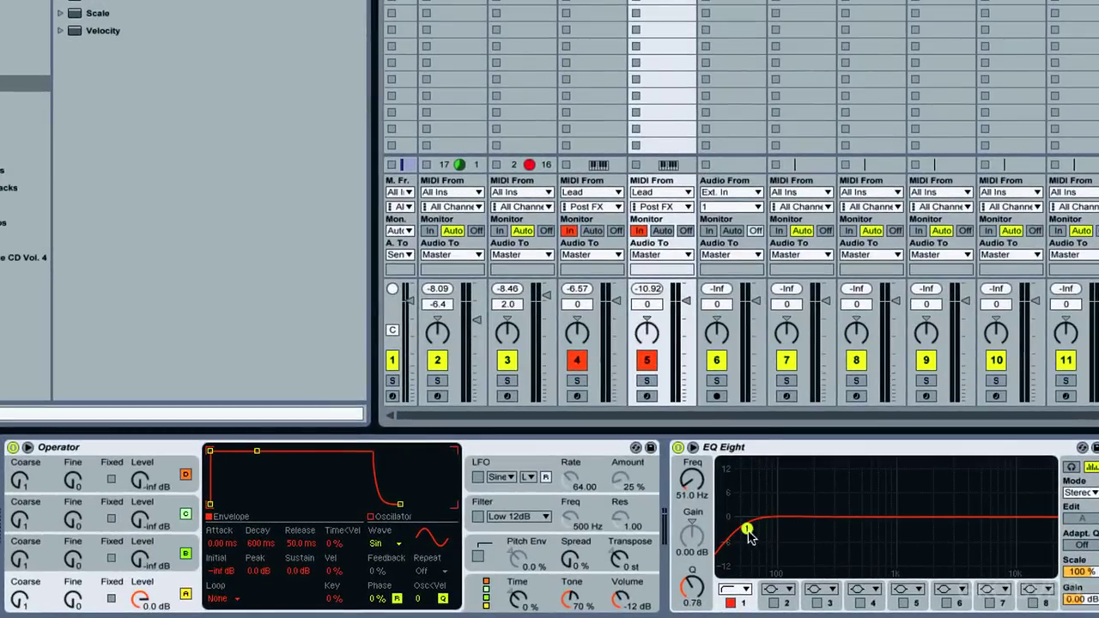
pyautogui.moveTo(749, 534); pyautogui.dragTo(788, 529)
pyautogui.click(739, 590)
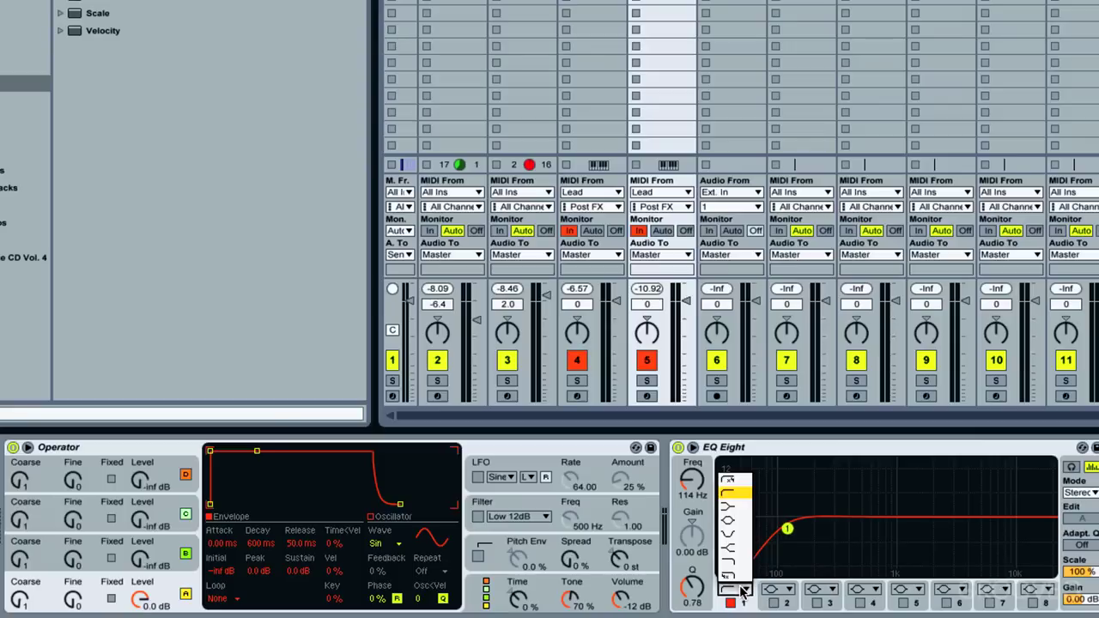
pyautogui.click(740, 480)
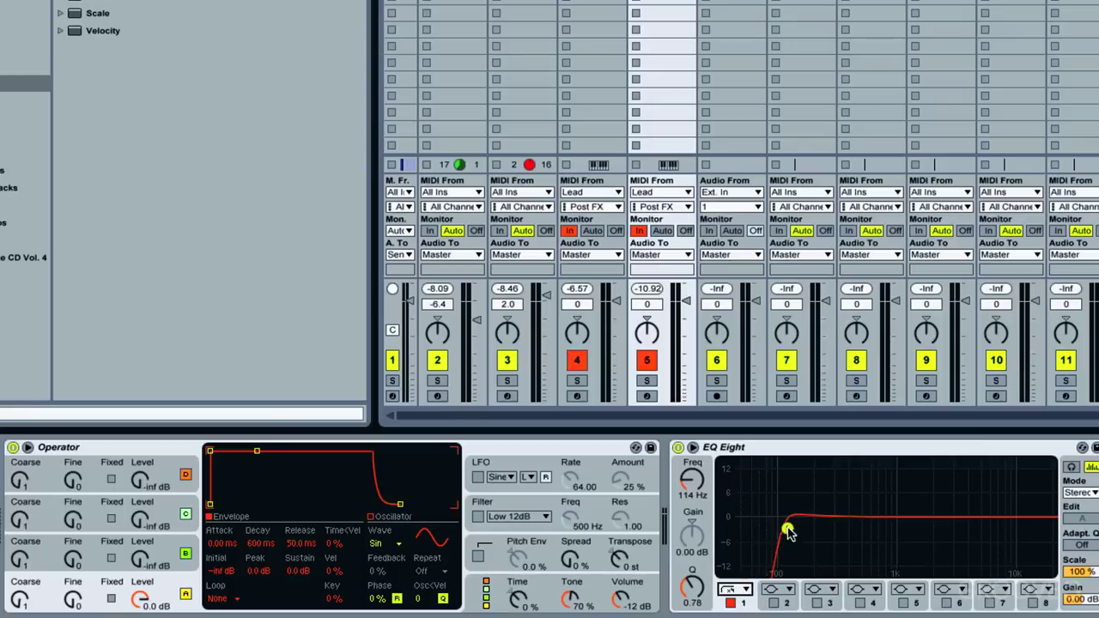
pyautogui.moveTo(787, 529); pyautogui.dragTo(792, 530)
pyautogui.press('space')
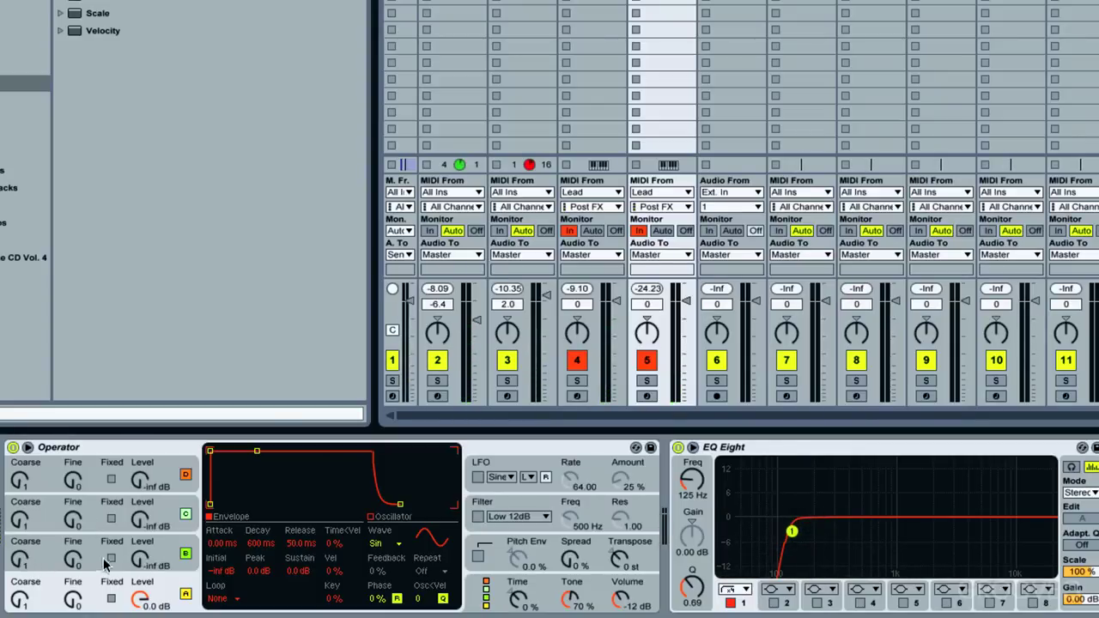
# - Give Operator's oscillator A the Square D wave and lower the Operator track's volume to -5.8 dB
pyautogui.moveTo(139, 560); pyautogui.dragTo(139, 555)
pyautogui.click(179, 589)
pyautogui.click(372, 543)
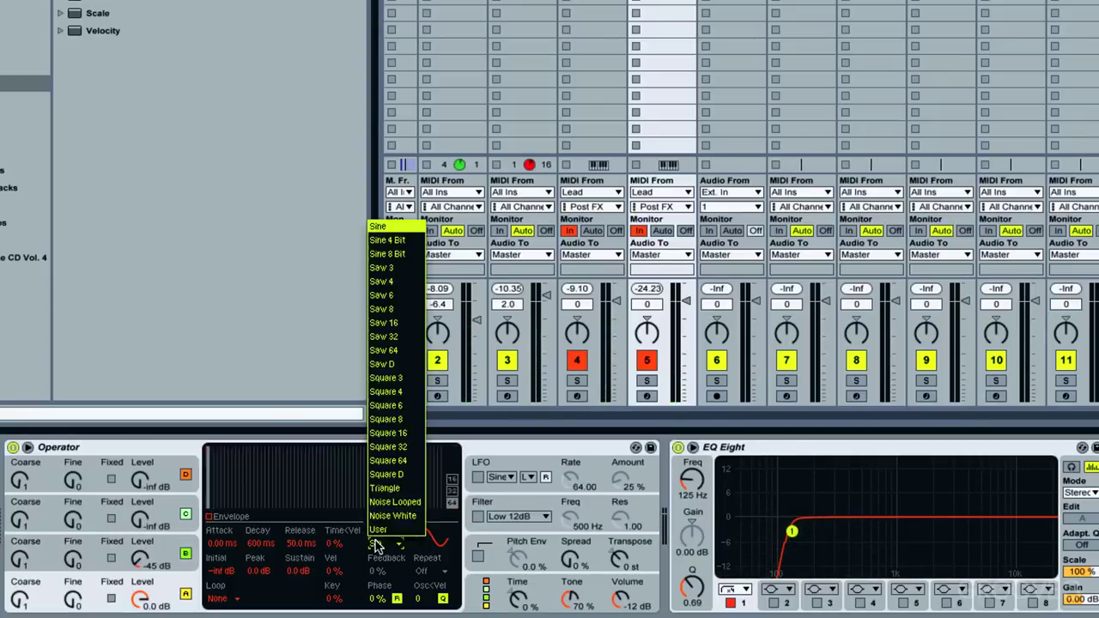
pyautogui.click(399, 474)
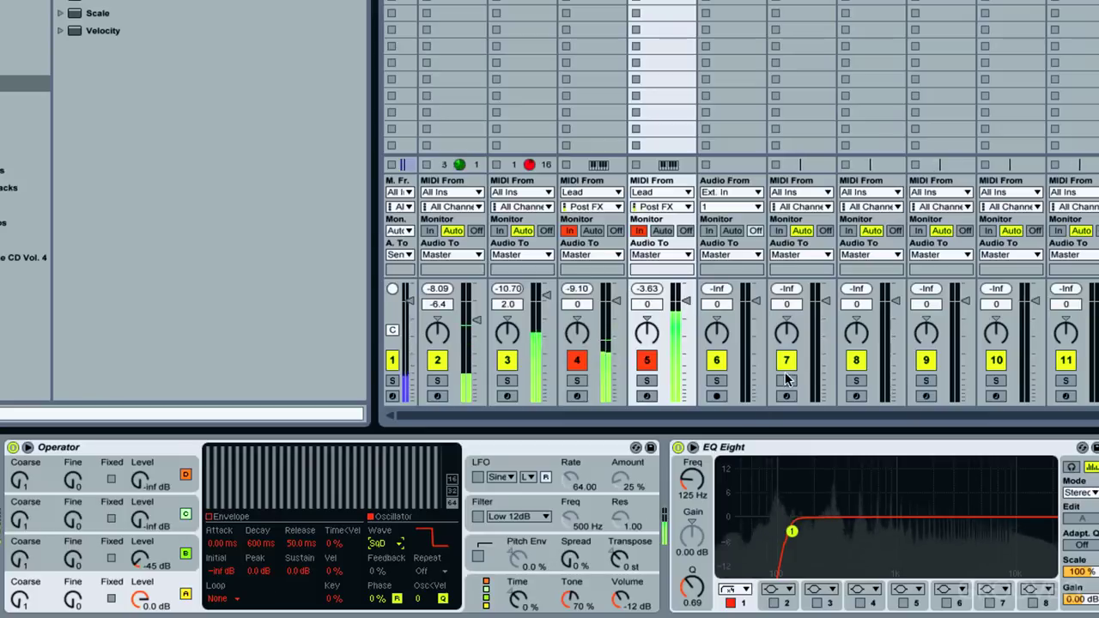
pyautogui.moveTo(697, 315); pyautogui.dragTo(697, 332)
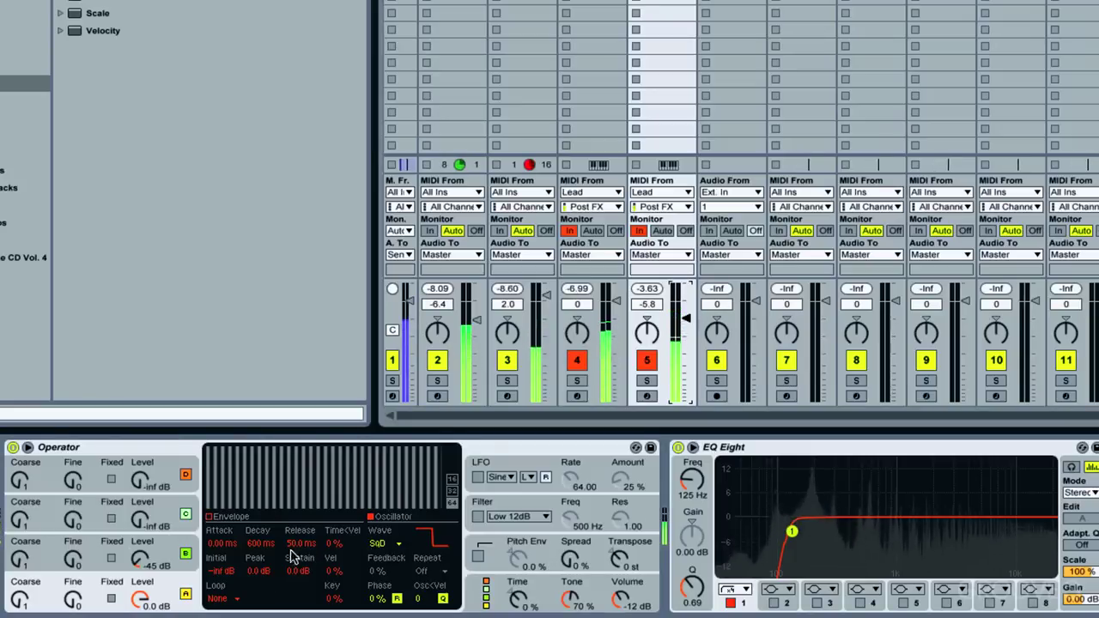
# - Set oscillator B's level to -22 dB and its fine tuning to 8
pyautogui.click(21, 558)
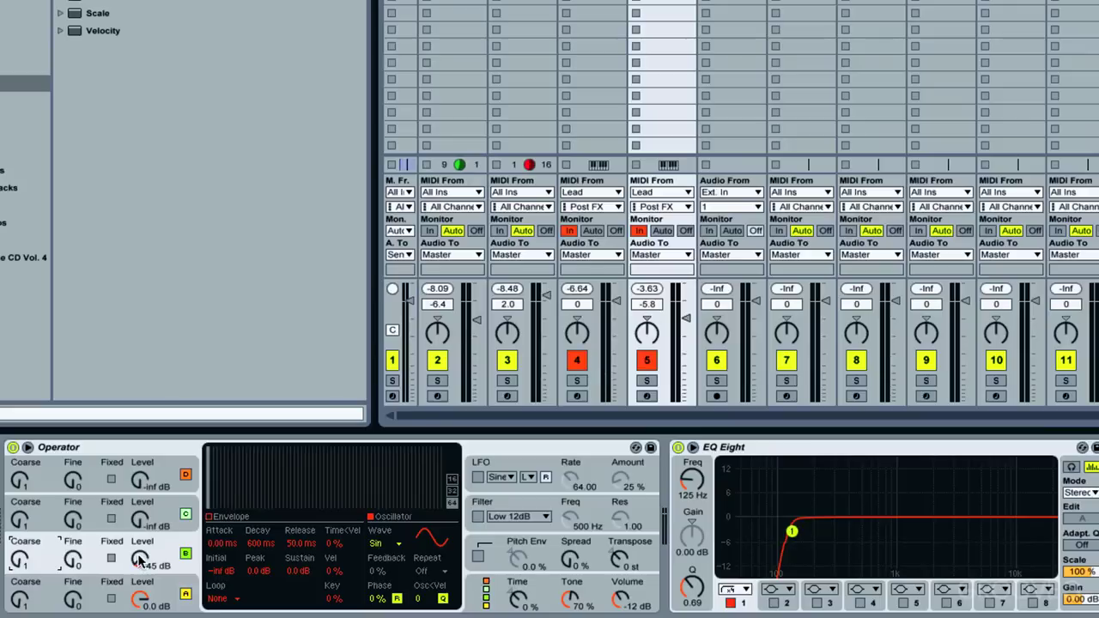
pyautogui.click(472, 601)
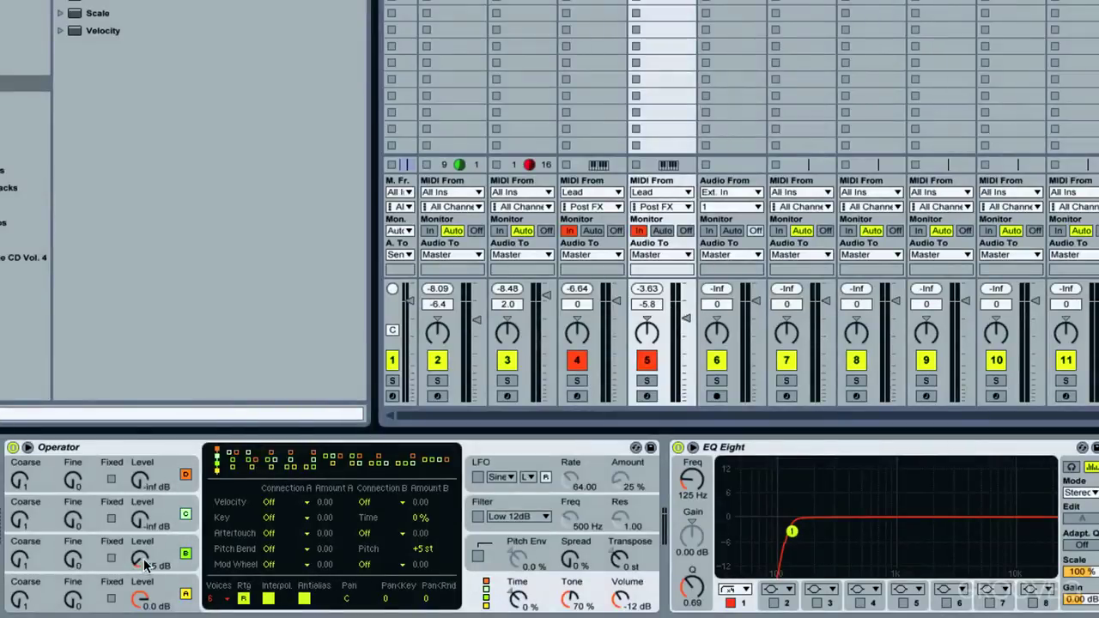
pyautogui.click(144, 564)
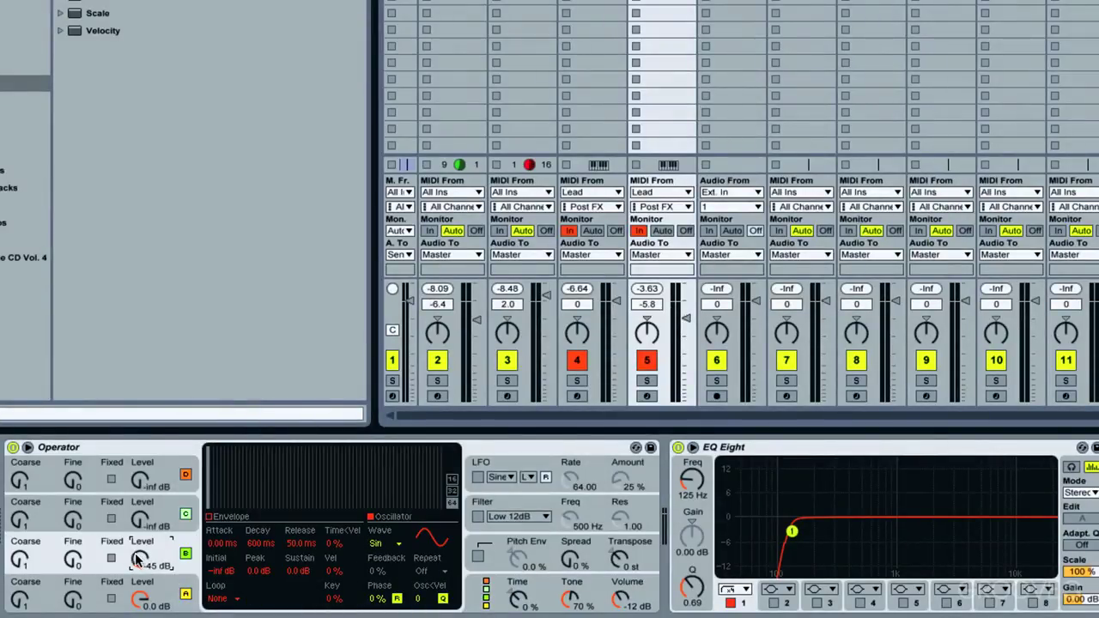
pyautogui.moveTo(138, 559); pyautogui.dragTo(90, 551)
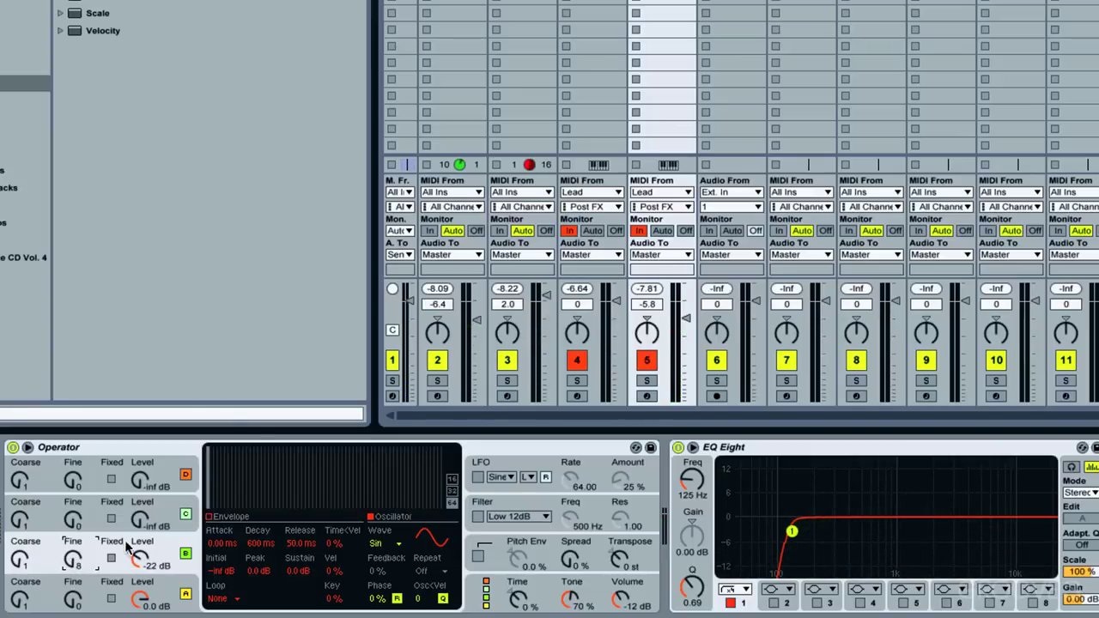
pyautogui.moveTo(73, 560); pyautogui.dragTo(73, 532)
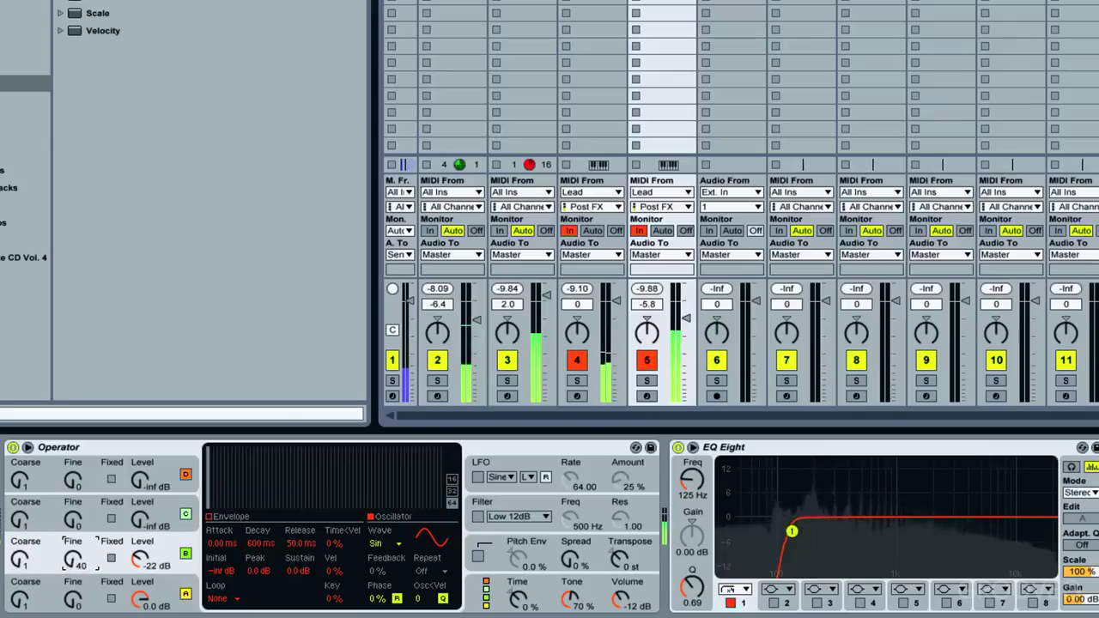
pyautogui.moveTo(73, 560); pyautogui.dragTo(73, 582)
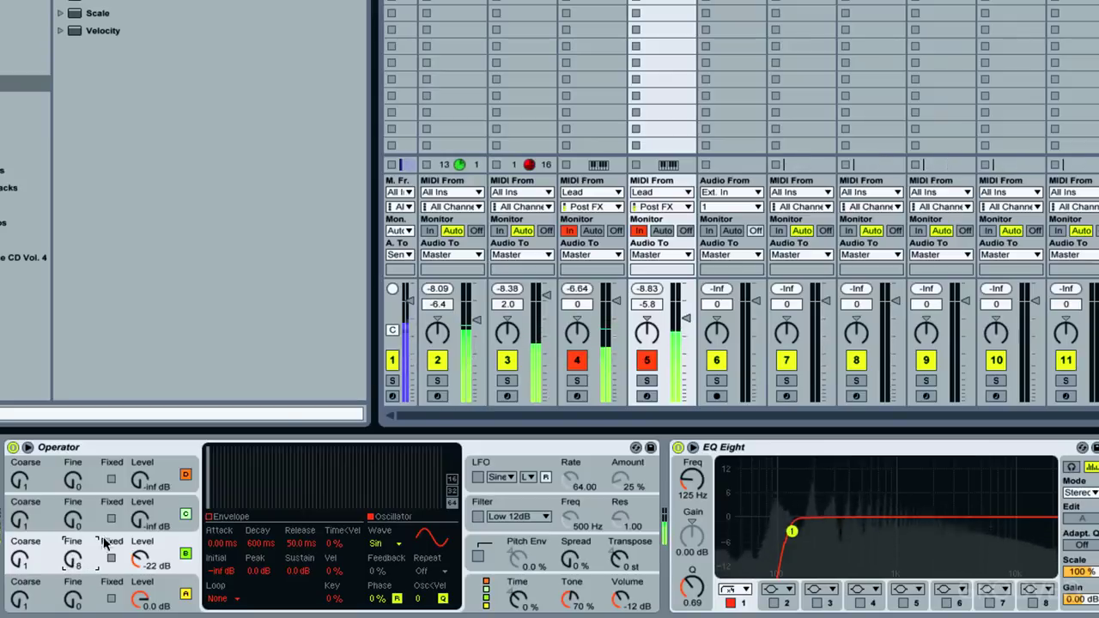
# - Raise oscillator C's level to -18 dB and set Operator's Spread to 97 %
pyautogui.moveTo(139, 521); pyautogui.dragTo(139, 495)
pyautogui.moveTo(568, 560); pyautogui.dragTo(572, 532)
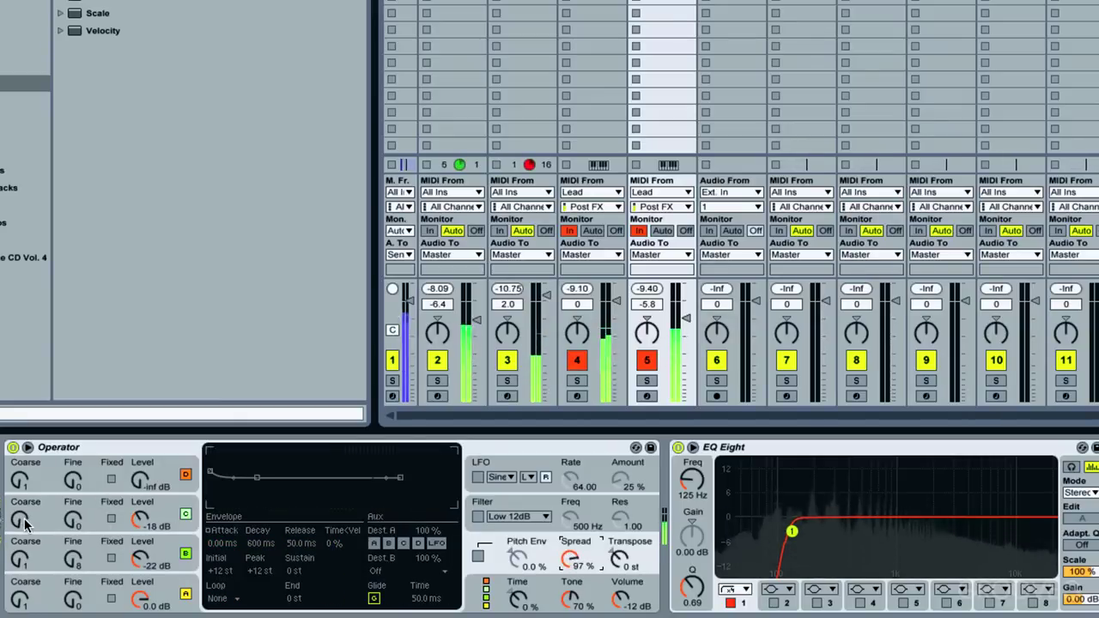
pyautogui.click(75, 530)
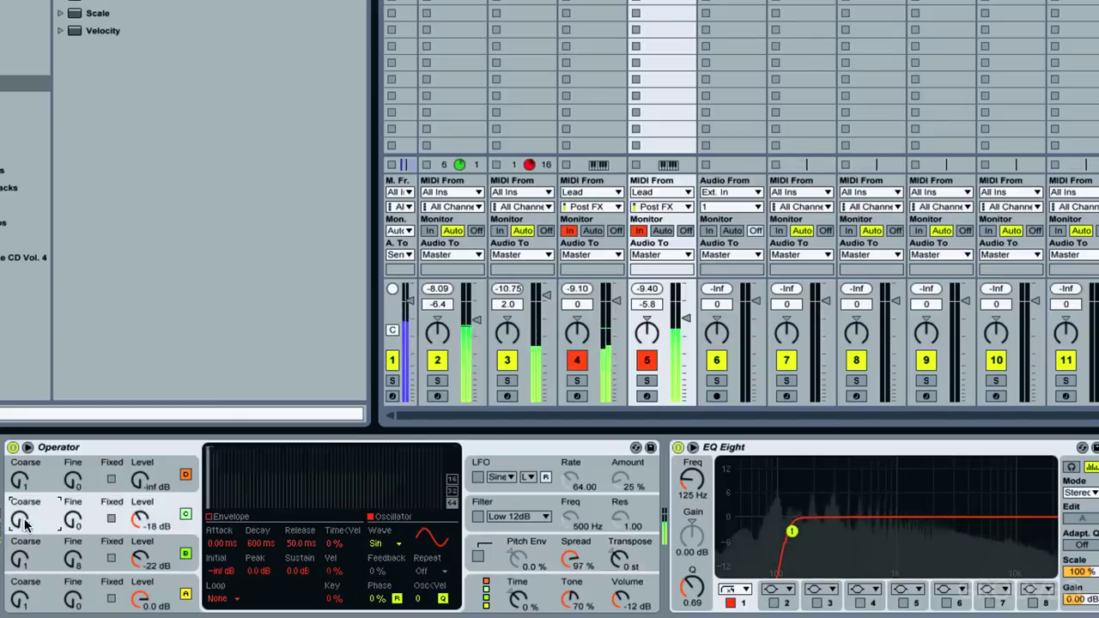
# - Set oscillator B's wave to Saw 16 and its coarse tuning to 2
pyautogui.click(170, 556)
pyautogui.click(383, 544)
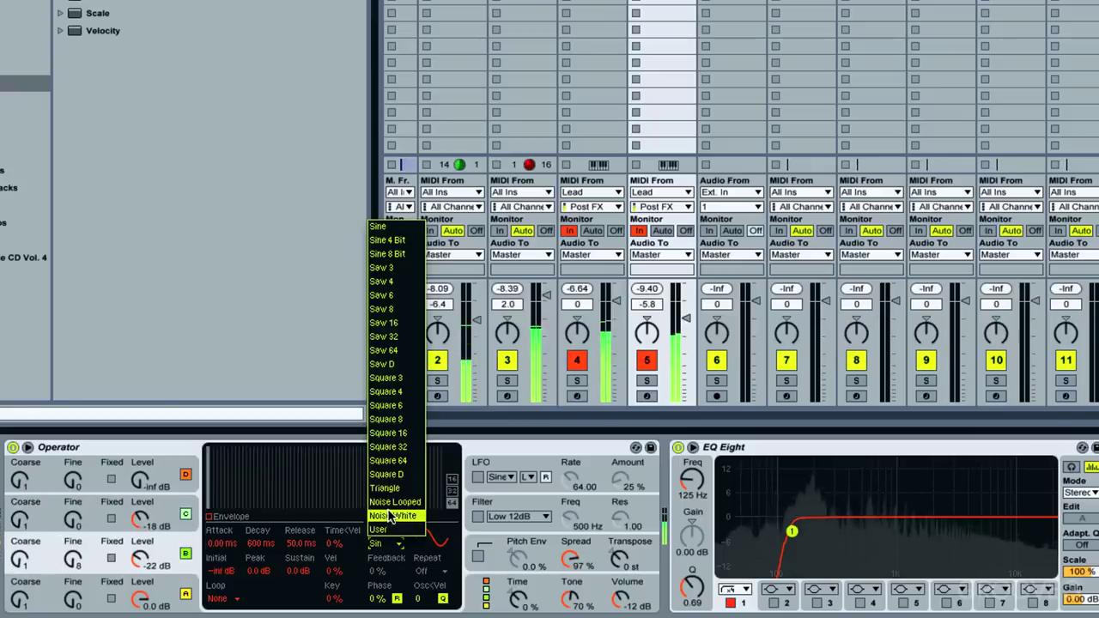
pyautogui.click(392, 364)
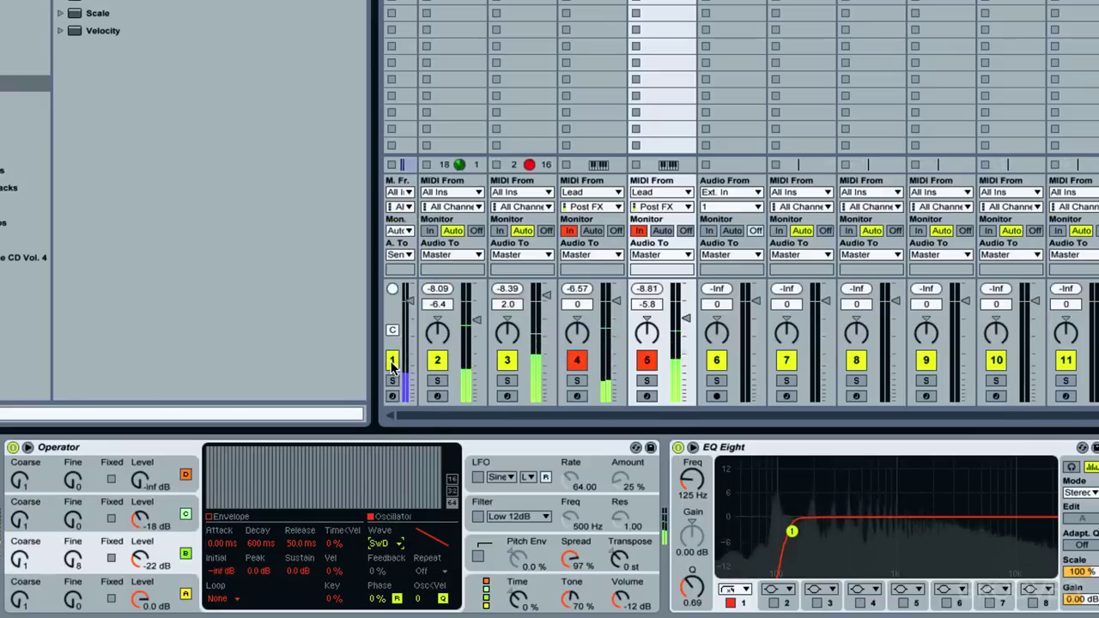
pyautogui.press('Up')
pyautogui.press('Up')
pyautogui.press('Up')
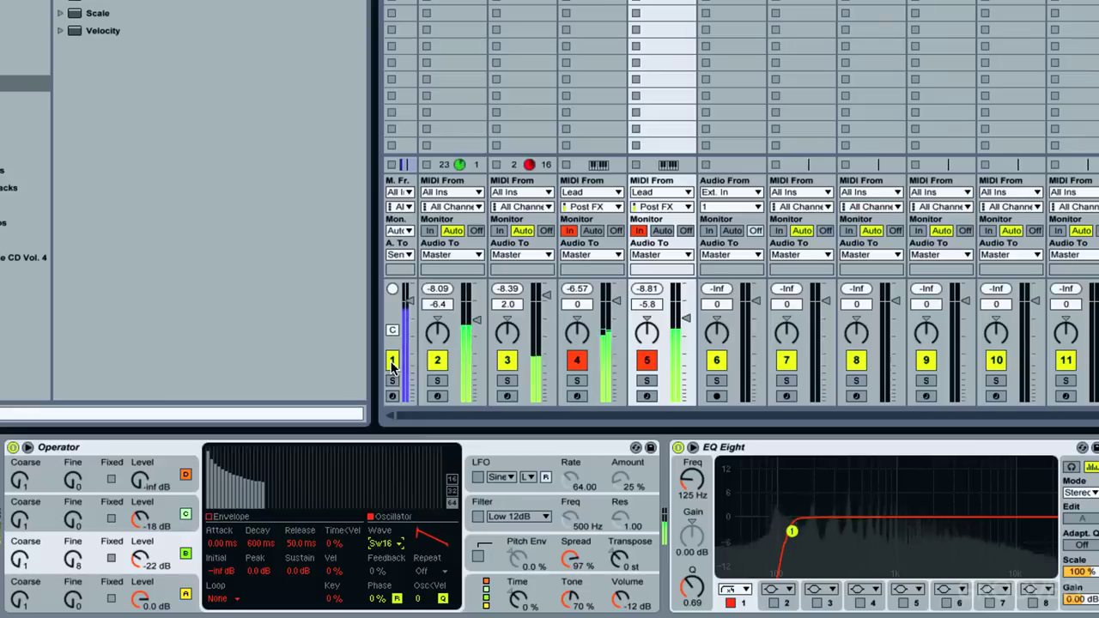
pyautogui.click(21, 560)
pyautogui.press('Up')
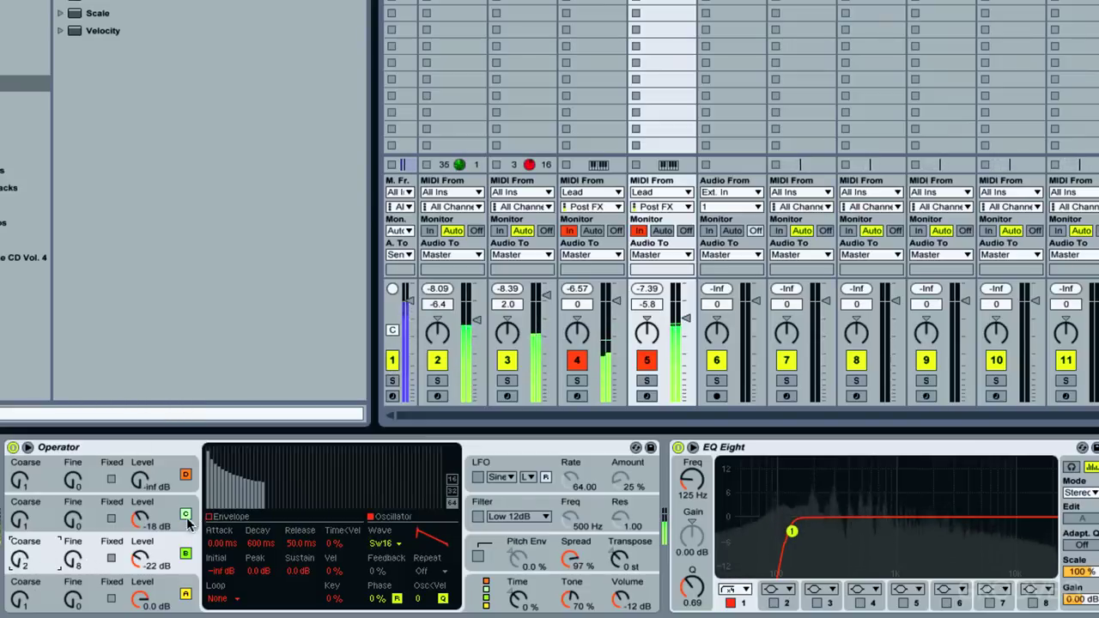
# - Lower oscillator C's level to -23 dB and switch Operator to the two-by-two oscillator algorithm
pyautogui.moveTo(148, 516); pyautogui.dragTo(148, 520)
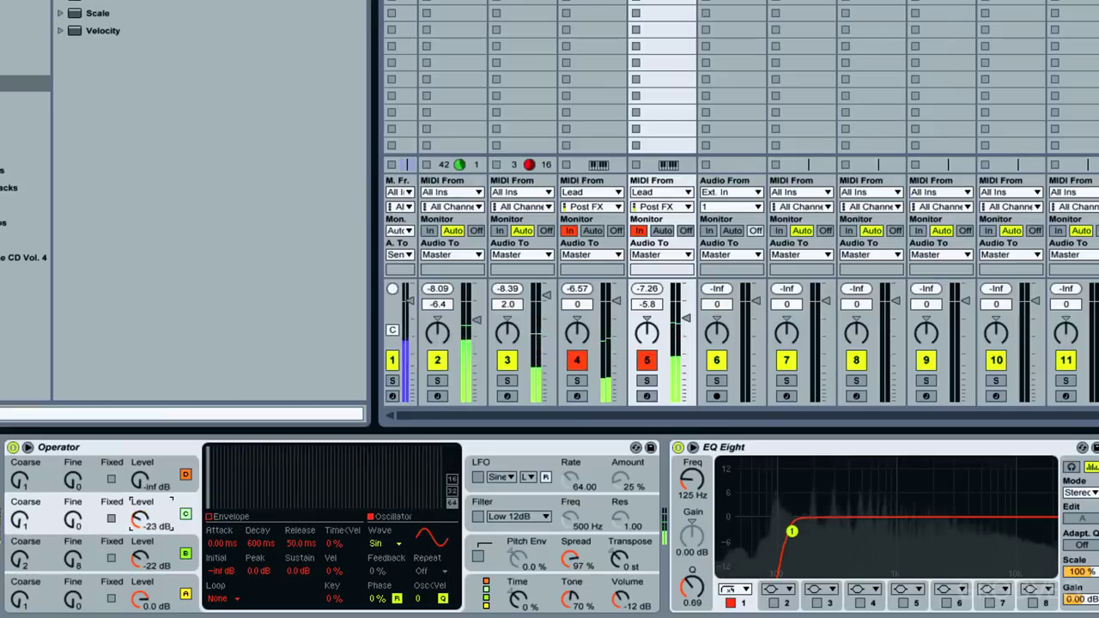
pyautogui.click(485, 592)
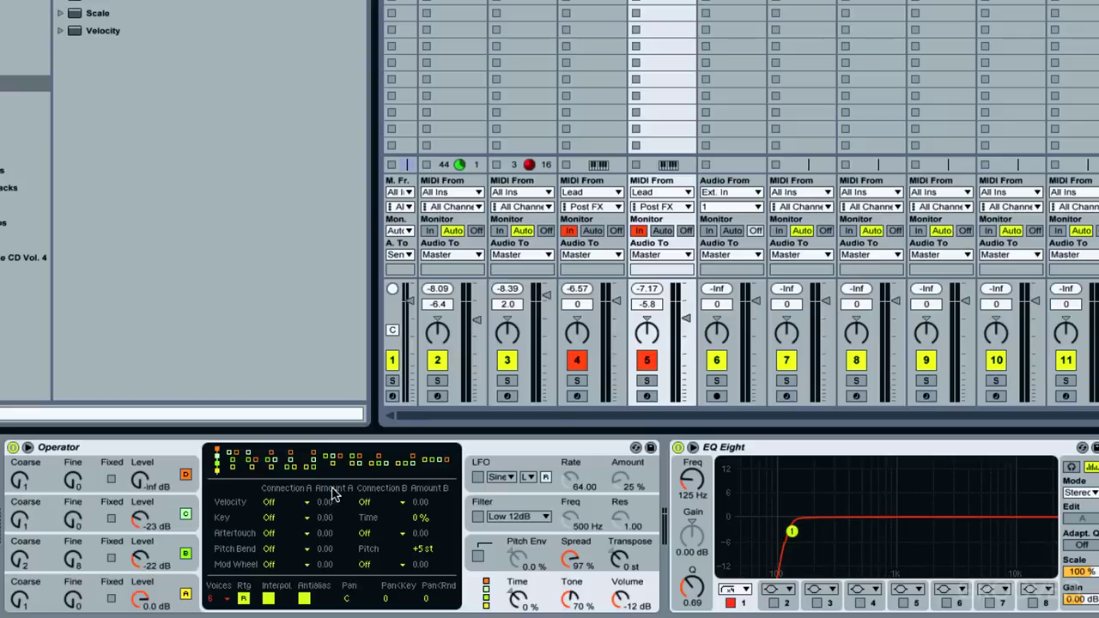
pyautogui.click(355, 456)
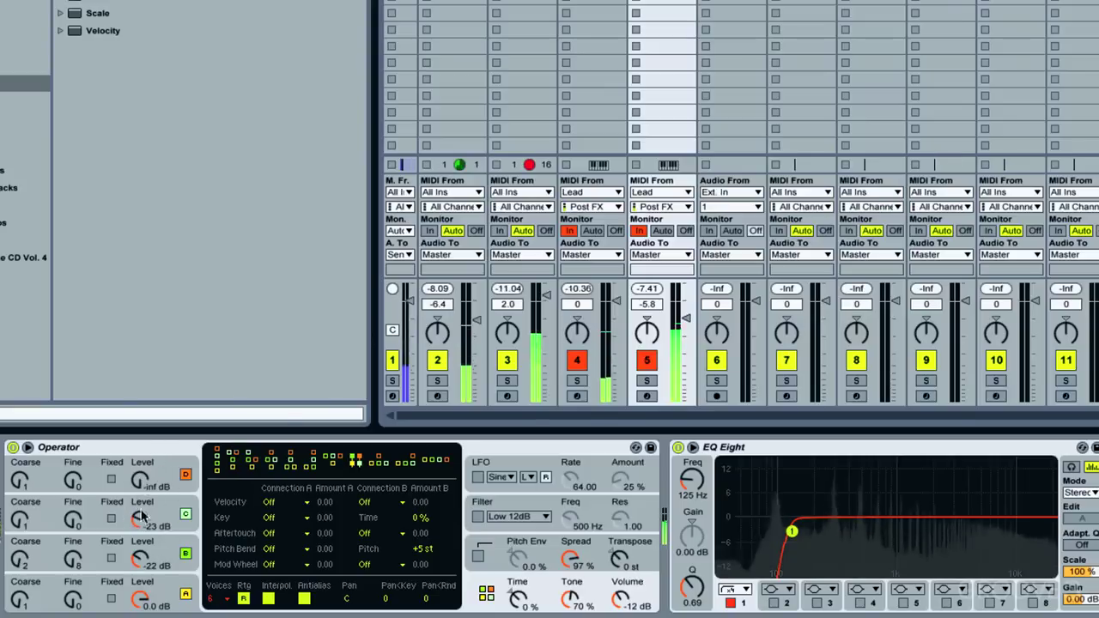
# - Set oscillator C to the Saw 64 wave with a level of 0.0 dB and coarse tuning of 3
pyautogui.moveTo(140, 520); pyautogui.dragTo(140, 506)
pyautogui.click(371, 543)
pyautogui.click(387, 418)
pyautogui.moveTo(19, 519); pyautogui.dragTo(19, 508)
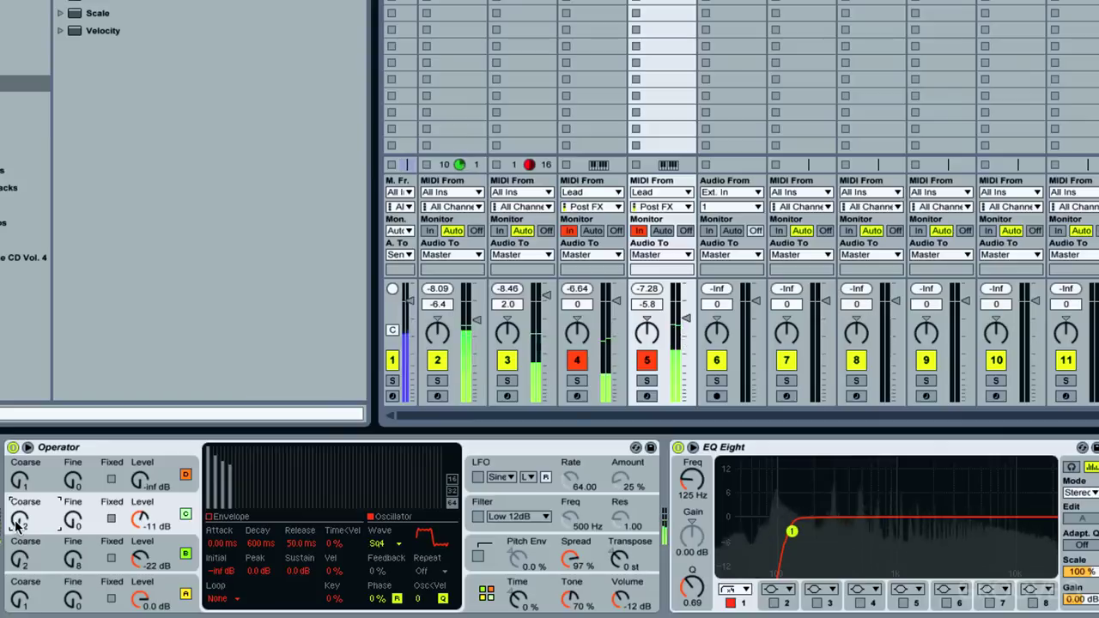
pyautogui.moveTo(141, 526); pyautogui.dragTo(141, 514)
pyautogui.click(378, 544)
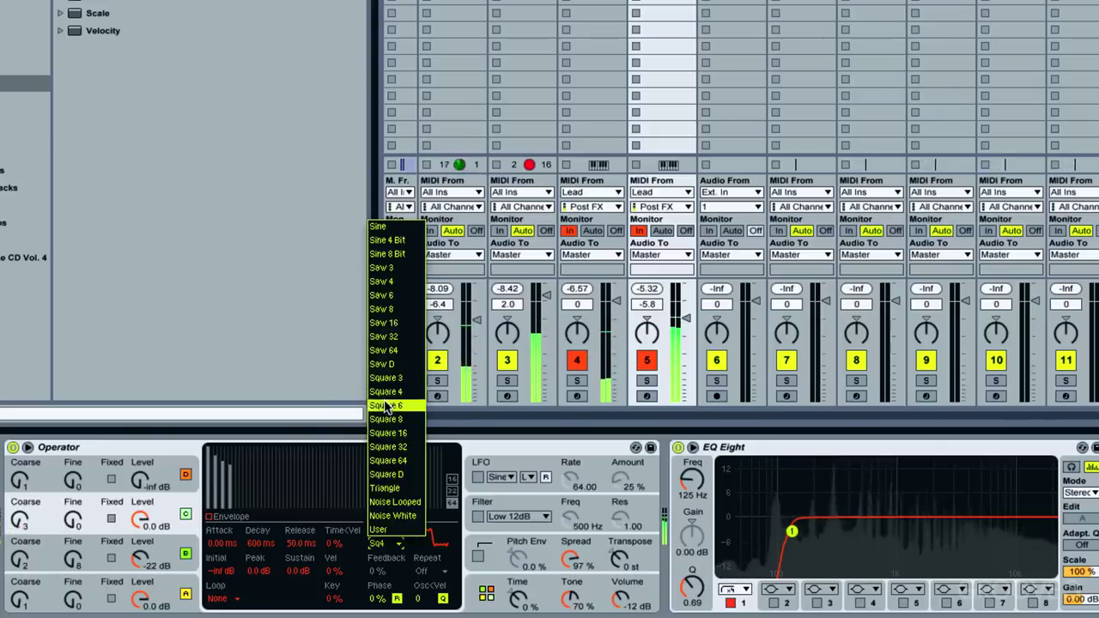
pyautogui.click(383, 350)
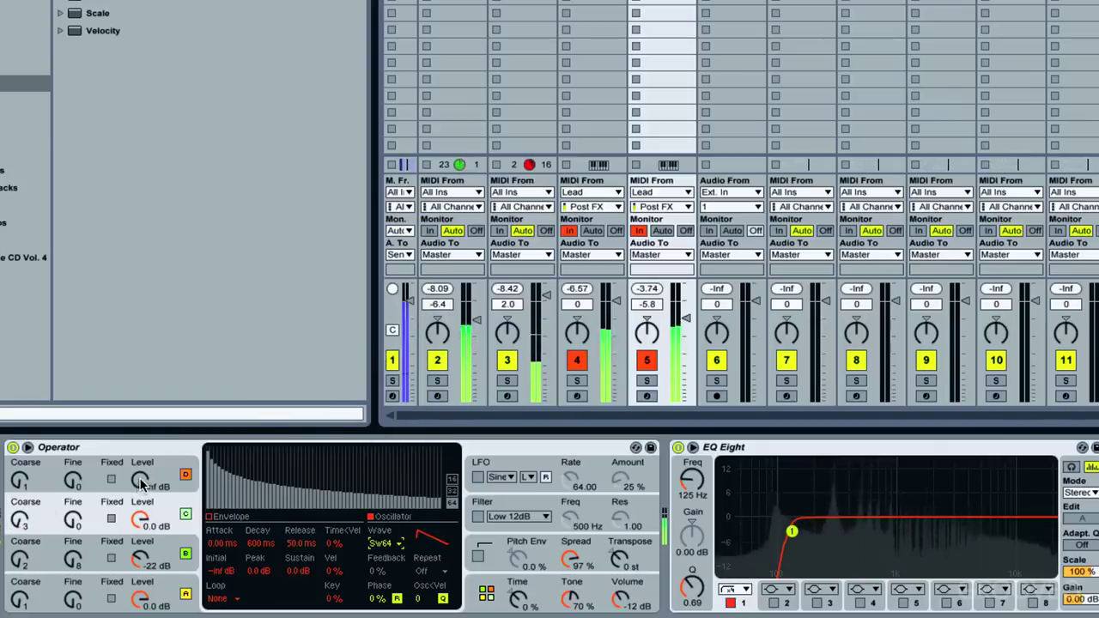
# - Set oscillator D to the Square D wave with a level of -19 dB and coarse tuning of 0.5
pyautogui.moveTo(137, 481)
pyautogui.mouseDown()
pyautogui.moveTo(138, 464)
pyautogui.moveTo(139, 477)
pyautogui.mouseUp()
pyautogui.click(378, 545)
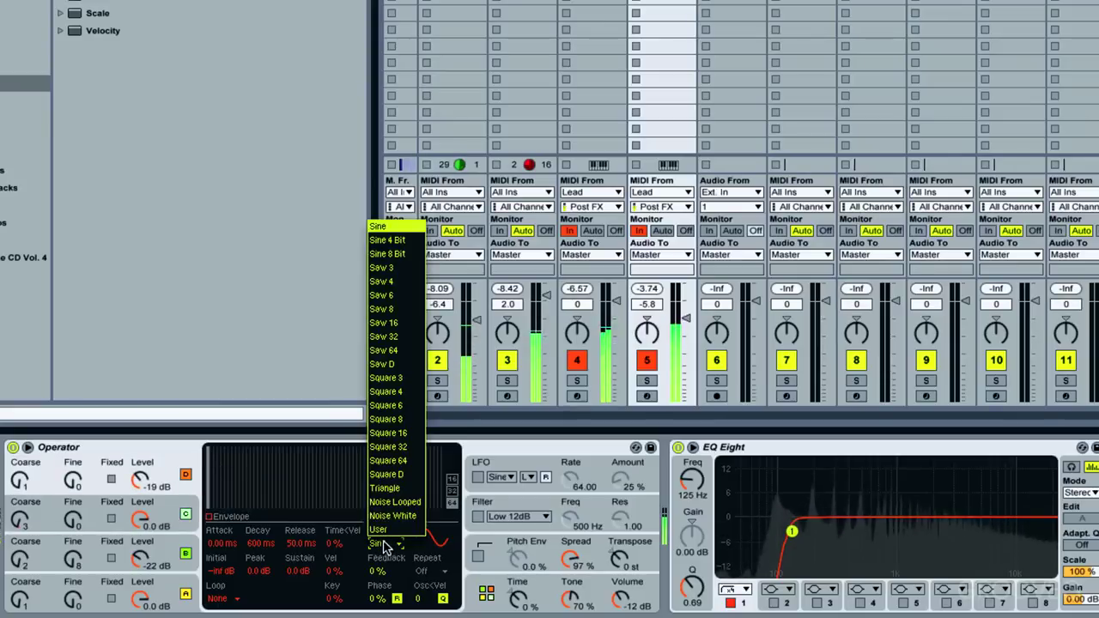
pyautogui.click(386, 474)
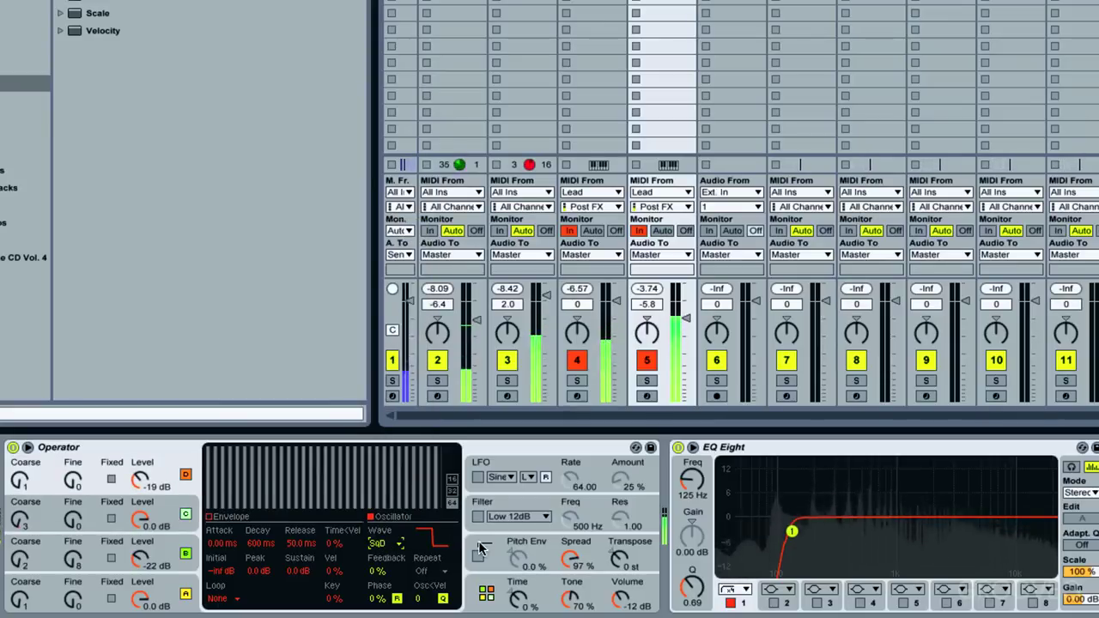
pyautogui.moveTo(25, 477); pyautogui.dragTo(26, 486)
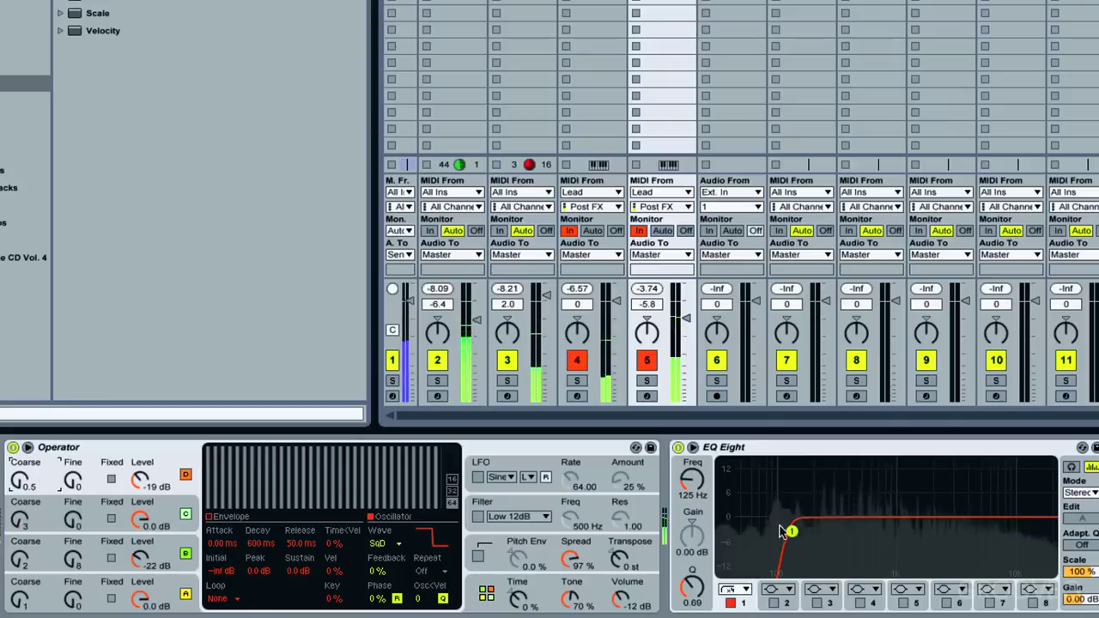
# - Carve a deep low-mid dip with EQ Eight band 2 at Q 1.58, and set the band 1 low cut to 114 Hz with Q 0.85
pyautogui.doubleClick(863, 517)
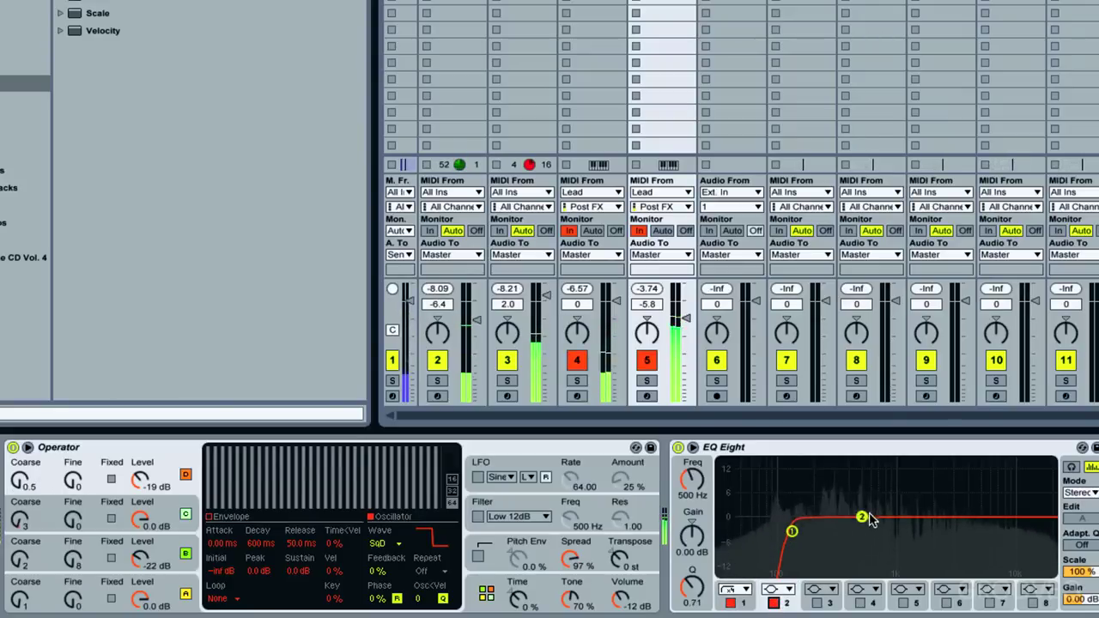
pyautogui.moveTo(870, 518); pyautogui.dragTo(872, 540)
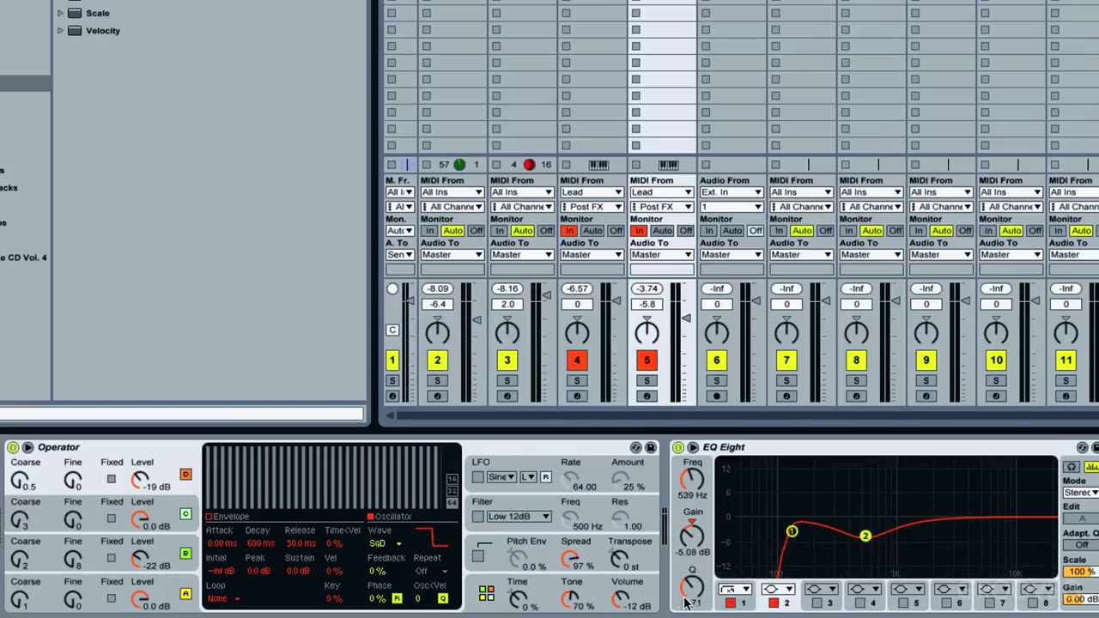
pyautogui.moveTo(866, 535); pyautogui.dragTo(840, 571)
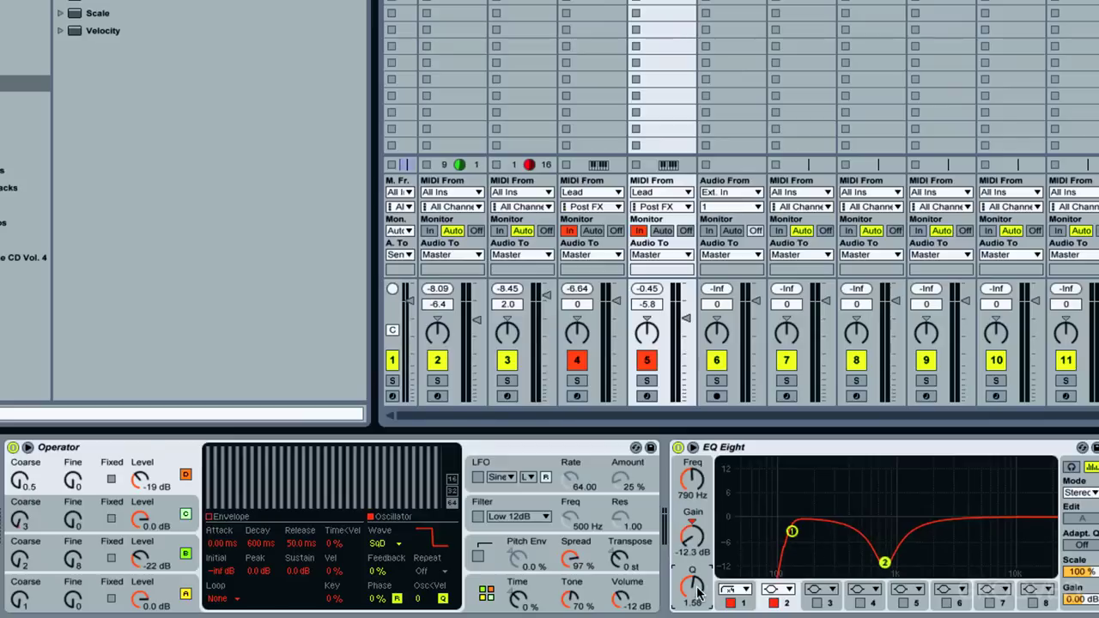
pyautogui.moveTo(885, 564); pyautogui.dragTo(848, 559)
pyautogui.moveTo(790, 528); pyautogui.dragTo(797, 527)
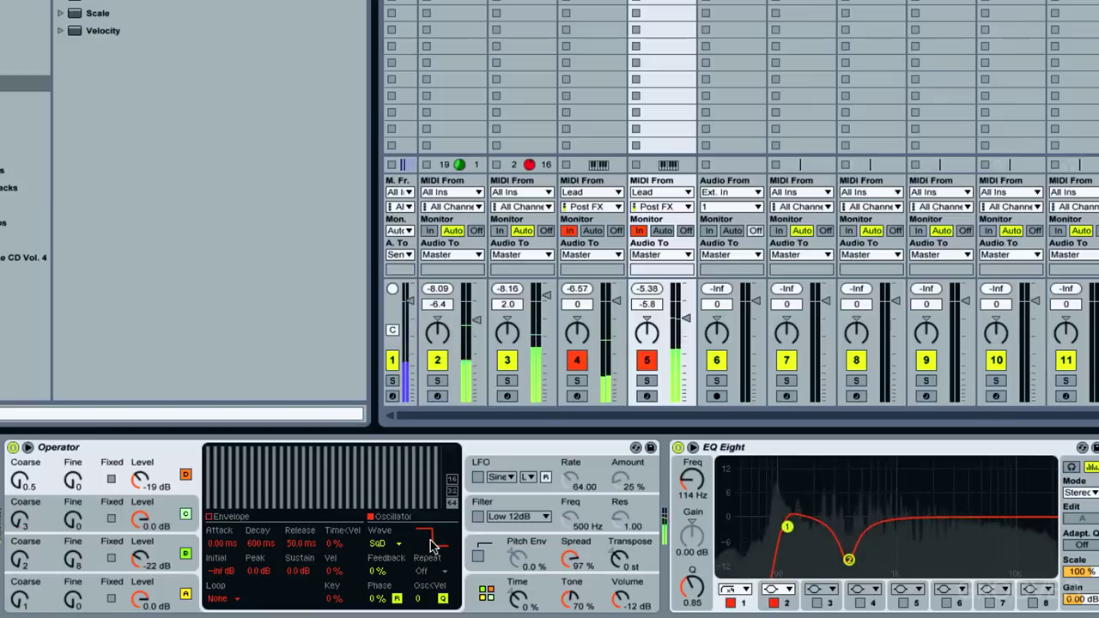
# - Refine the Operator layer with Spread 94 %, Tone 21 %, oscillator D fine tuning 13 and a track volume of -11.4 dB
pyautogui.moveTo(577, 556); pyautogui.dragTo(577, 560)
pyautogui.moveTo(687, 317); pyautogui.dragTo(687, 333)
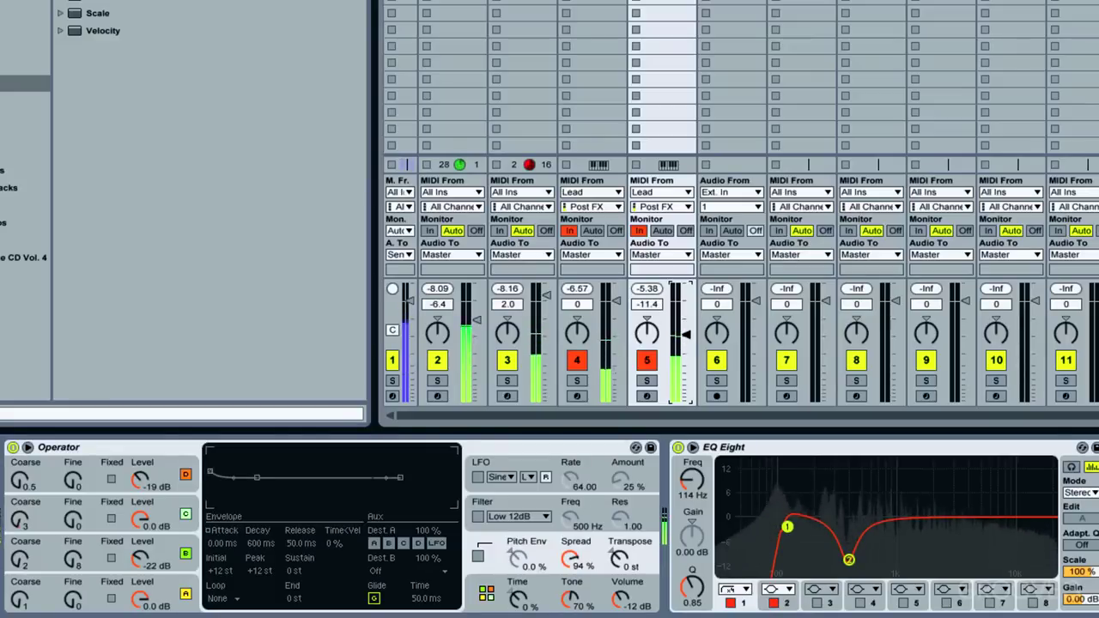
pyautogui.moveTo(570, 598); pyautogui.dragTo(571, 617)
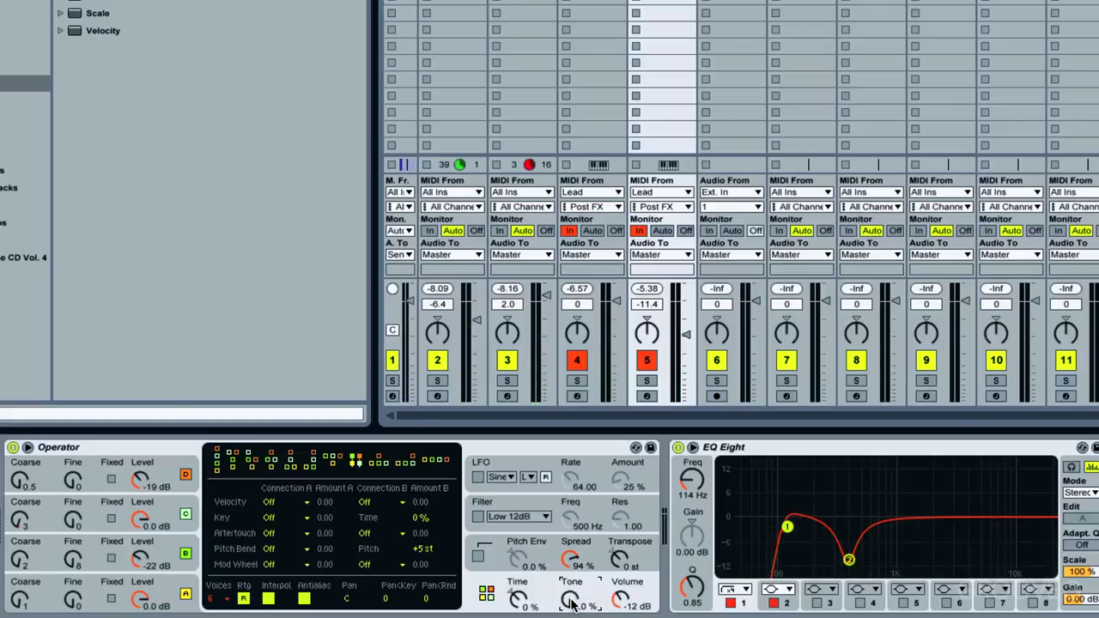
pyautogui.moveTo(571, 603); pyautogui.dragTo(570, 560)
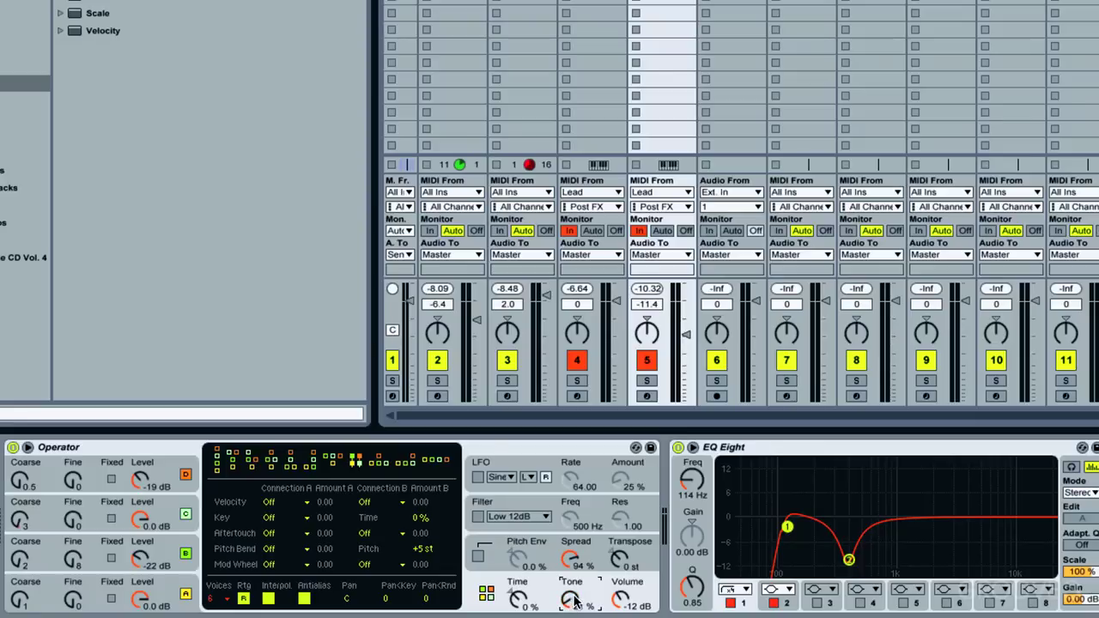
pyautogui.moveTo(72, 483)
pyautogui.mouseDown()
pyautogui.moveTo(72, 425)
pyautogui.moveTo(73, 482)
pyautogui.mouseUp()
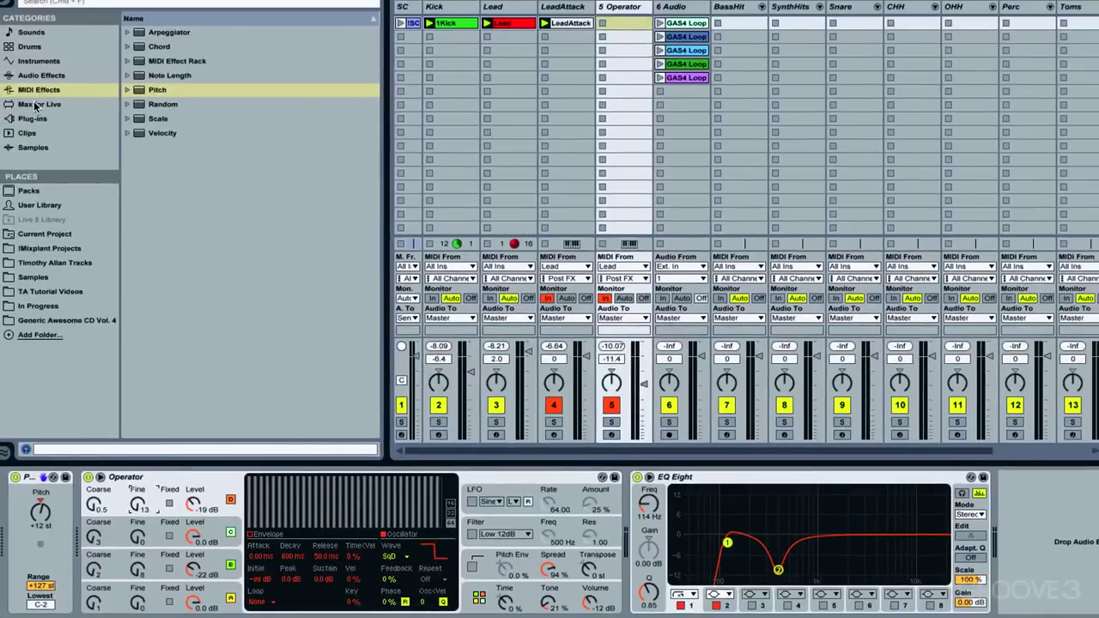
# - Insert a Reverb audio effect between Operator and EQ Eight on the Operator track
pyautogui.click(32, 76)
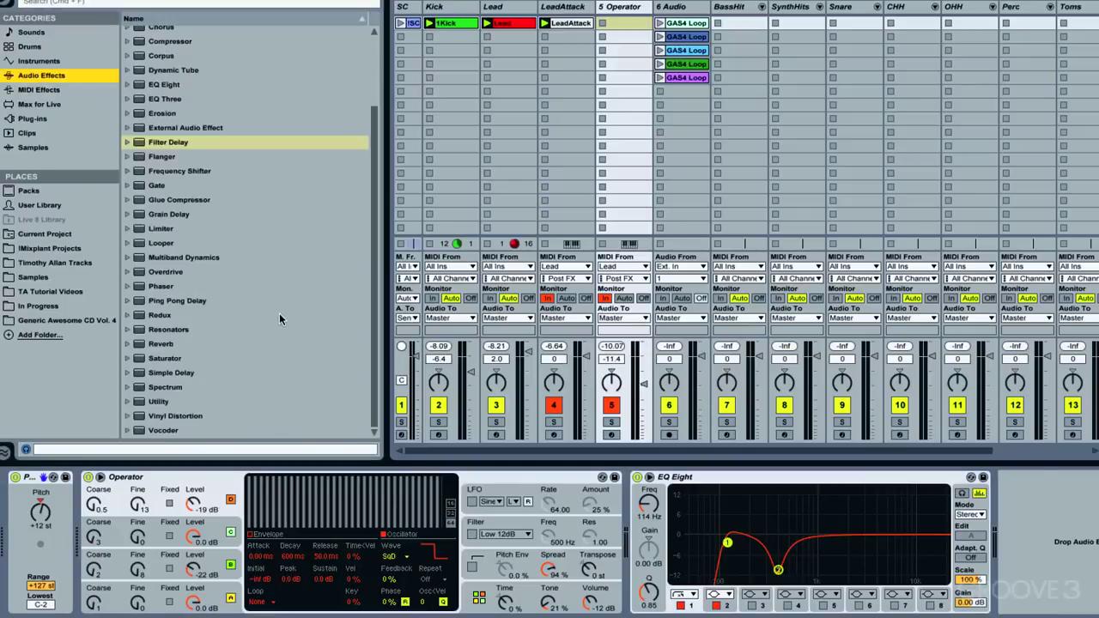
pyautogui.click(163, 344)
pyautogui.moveTo(162, 346); pyautogui.dragTo(632, 515)
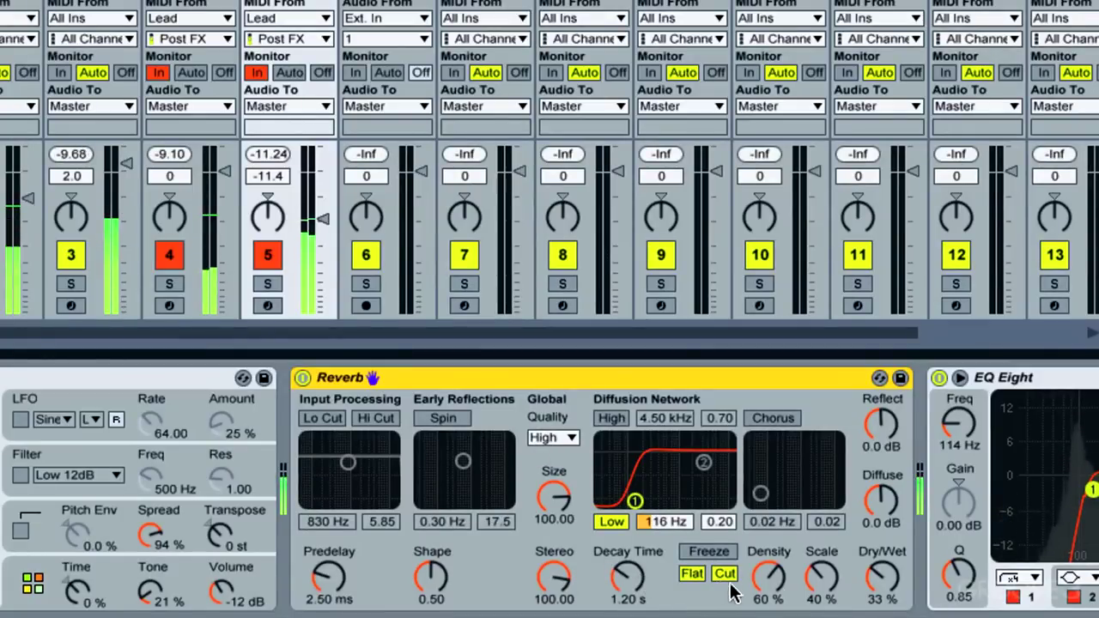
pyautogui.hscroll(5, 549, 492)
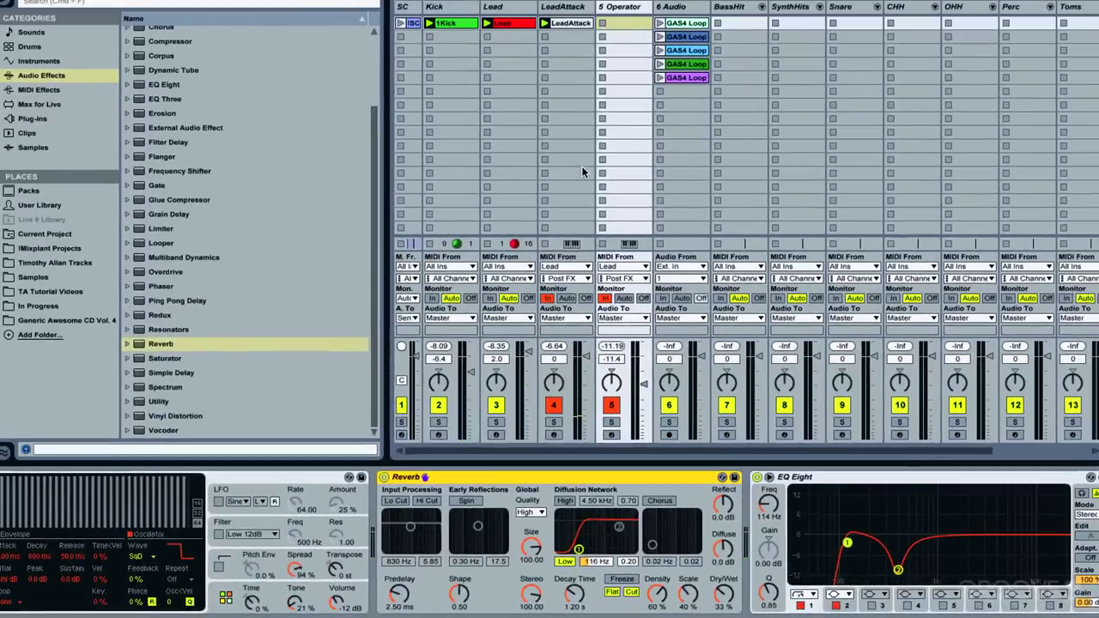
# - Group the Lead, LeadAttack and Operator tracks and name the group MainLead
pyautogui.click(504, 8)
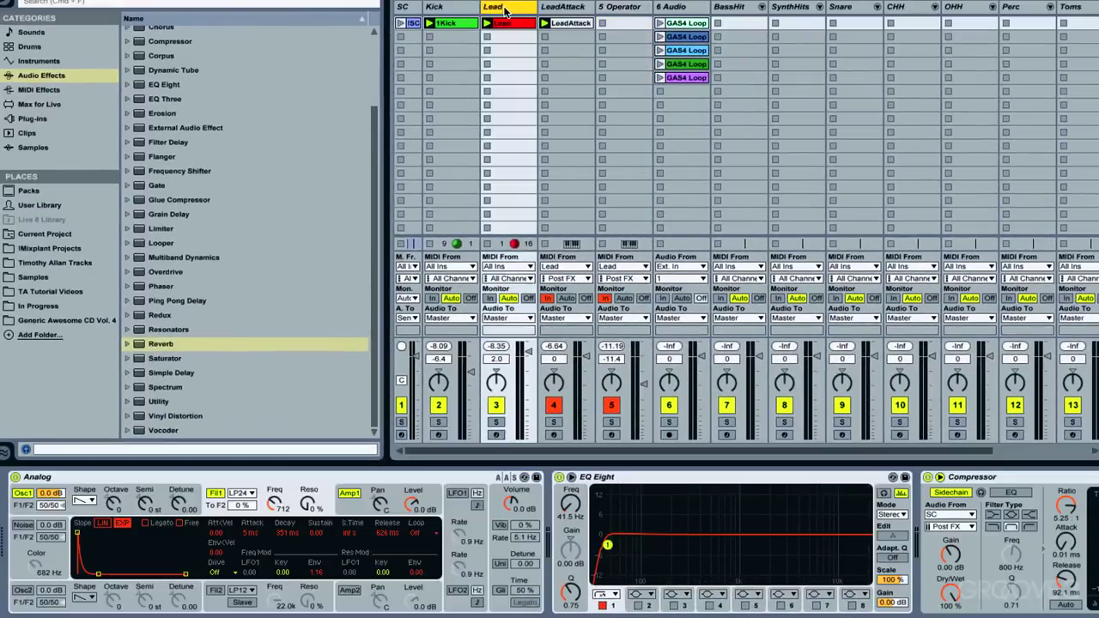
pyautogui.click(626, 9)
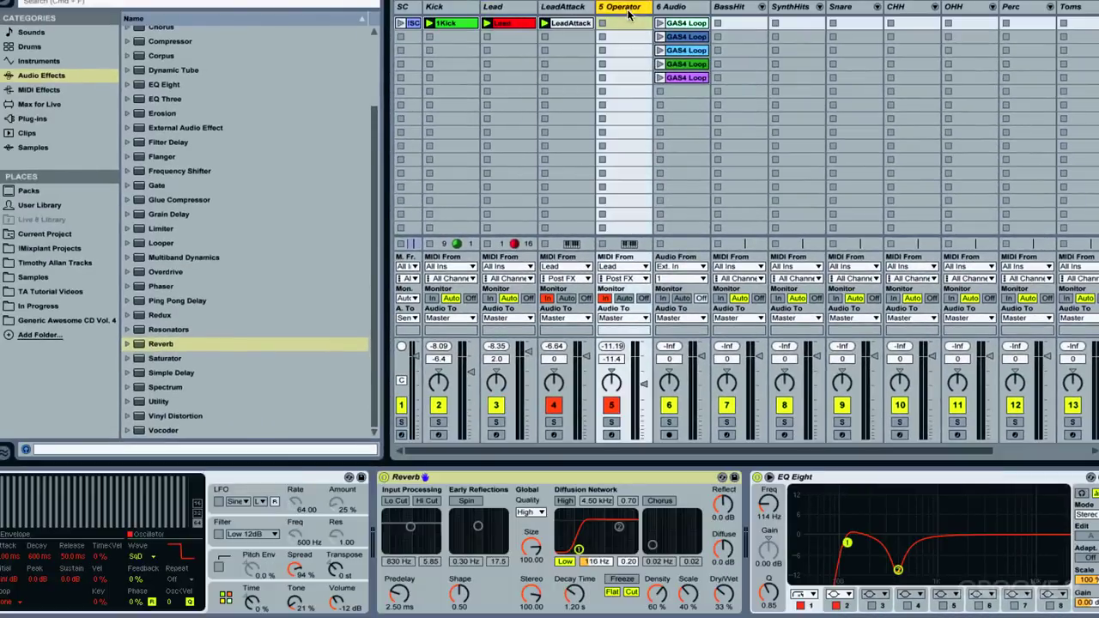
pyautogui.click(526, 10)
pyautogui.click(616, 9)
pyautogui.click(519, 9)
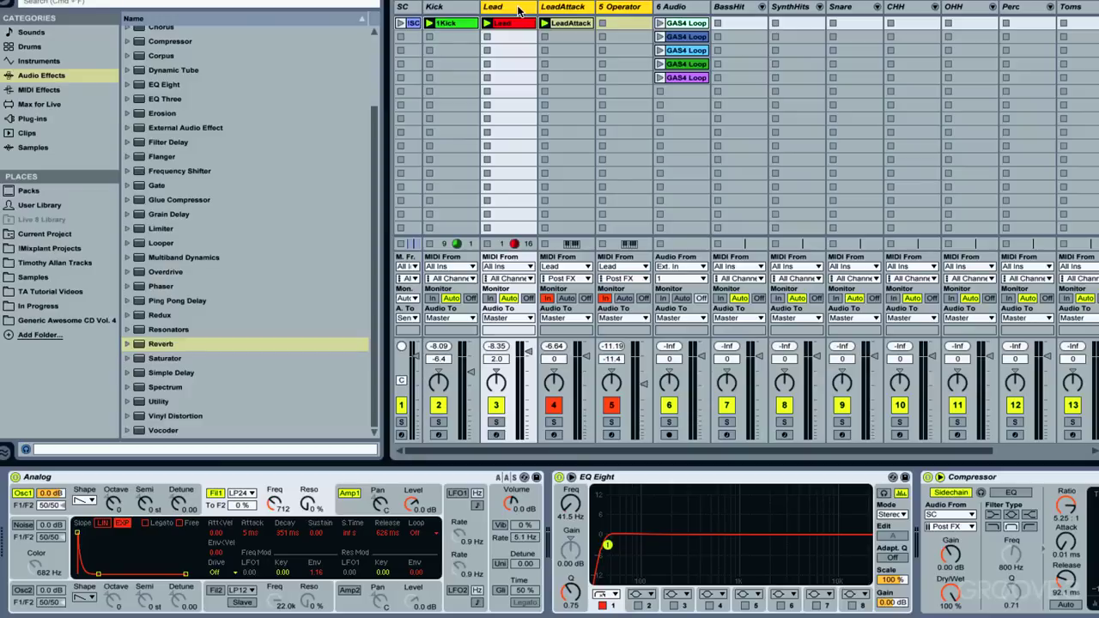
pyautogui.rightClick(510, 9)
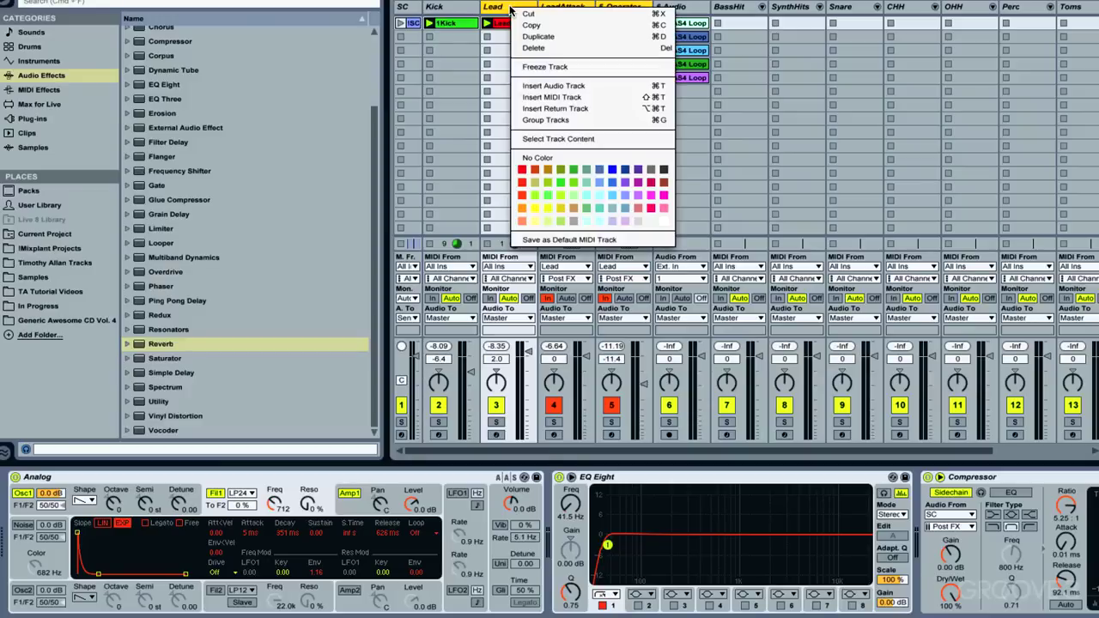
pyautogui.click(546, 123)
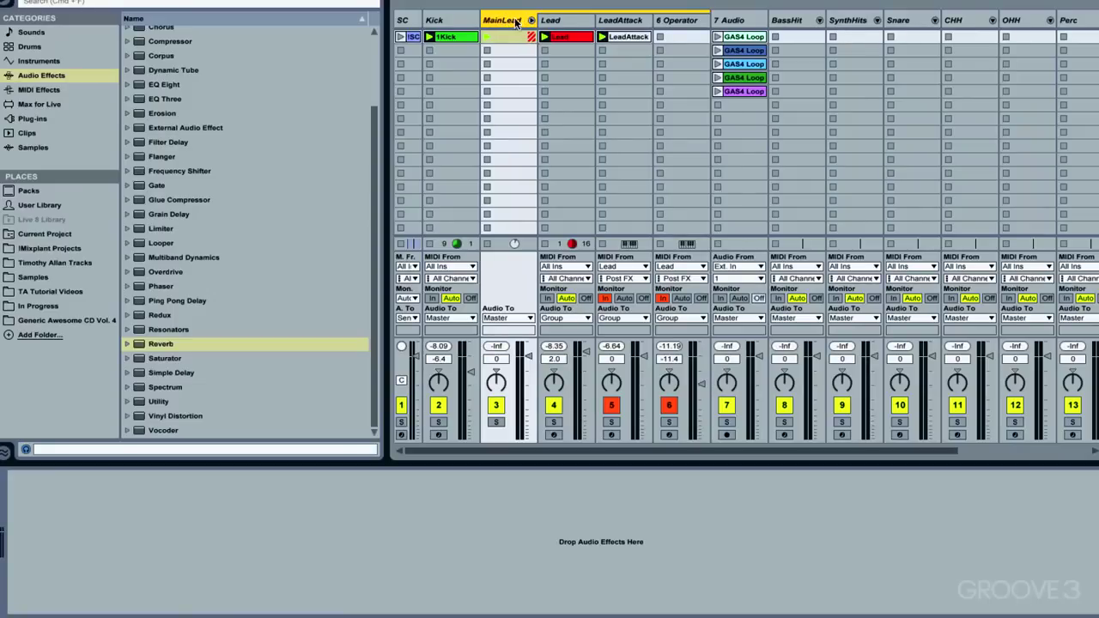
pyautogui.moveTo(536, 19)
pyautogui.mouseDown()
pyautogui.moveTo(553, 19)
pyautogui.moveTo(538, 19)
pyautogui.mouseUp()
# - Move the sidechain Compressor from the Lead track to the MainLead group and play the result
pyautogui.click(570, 21)
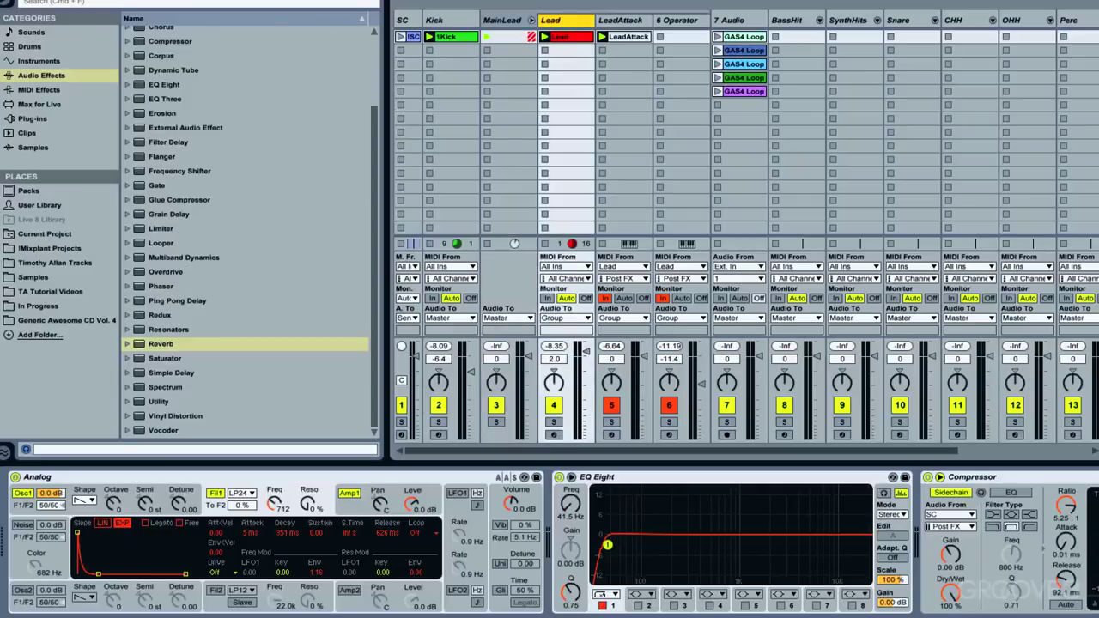
pyautogui.hscroll(3, 920, 484)
pyautogui.click(928, 485)
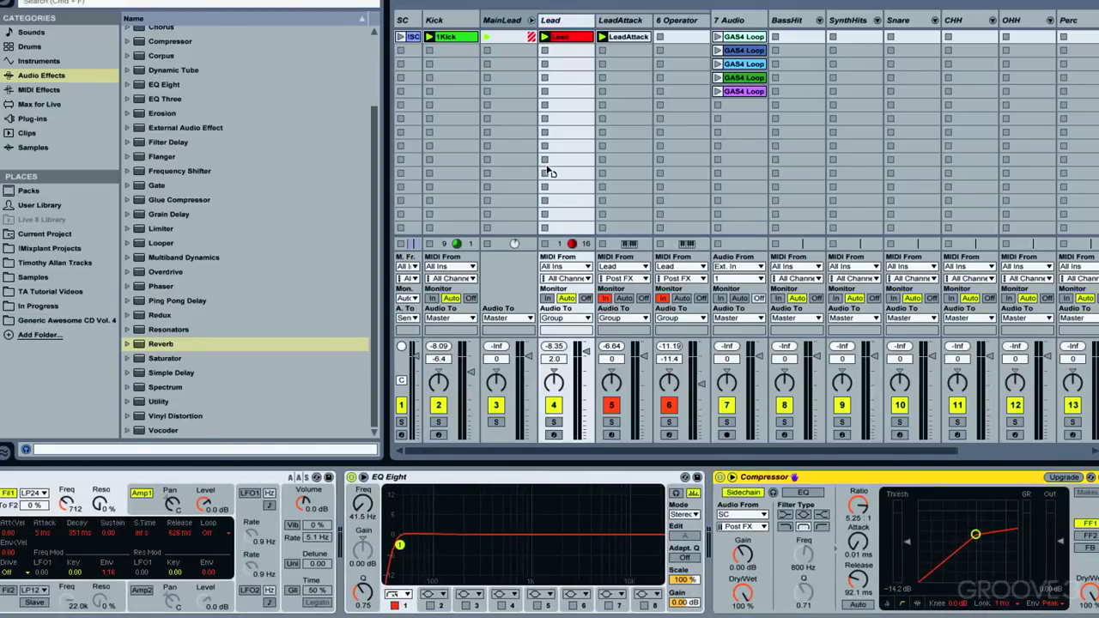
pyautogui.moveTo(503, 60); pyautogui.dragTo(504, 64)
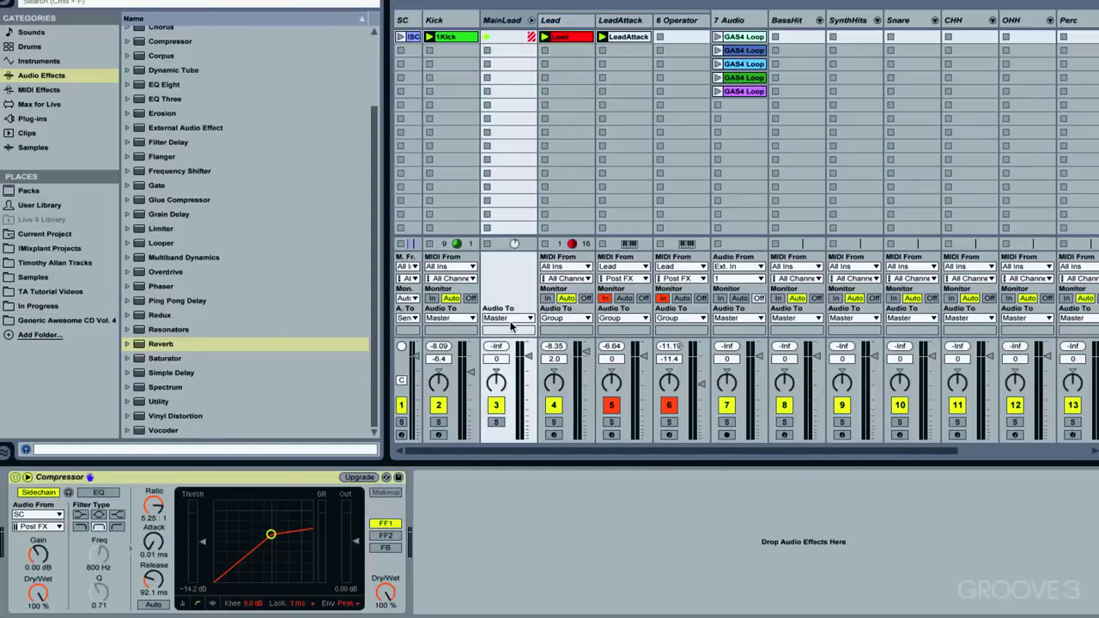
pyautogui.press('space')
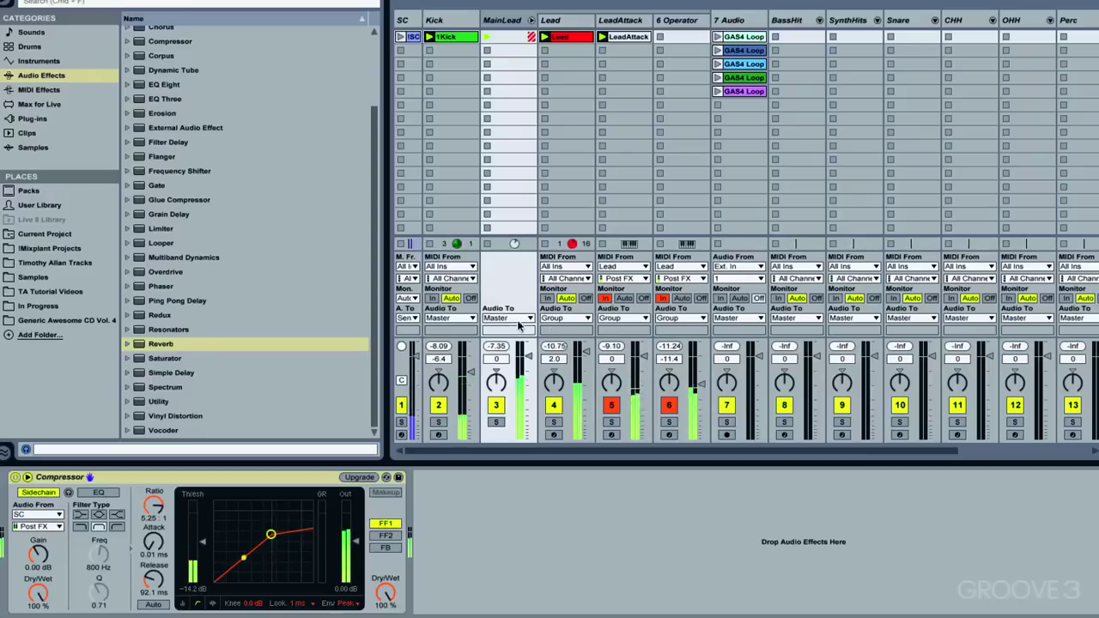
# - Set the Operator track's Reverb to Size 212.06, Stereo 109.52 and Decay Time 240 ms
pyautogui.click(668, 21)
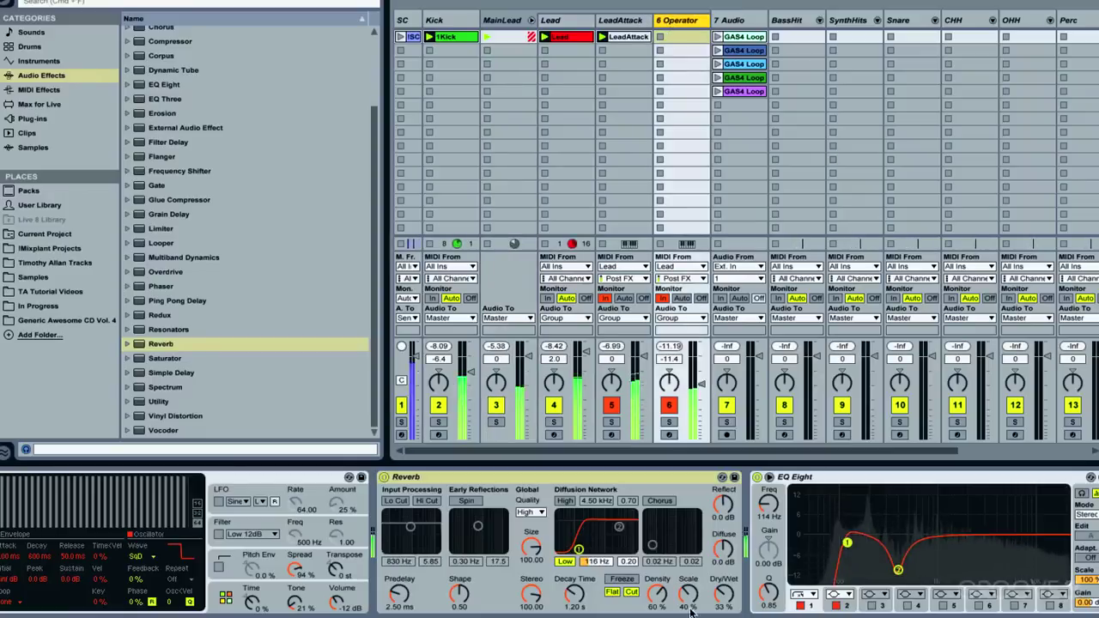
pyautogui.moveTo(574, 593); pyautogui.dragTo(574, 617)
pyautogui.moveTo(531, 547); pyautogui.dragTo(530, 530)
pyautogui.moveTo(531, 593); pyautogui.dragTo(530, 585)
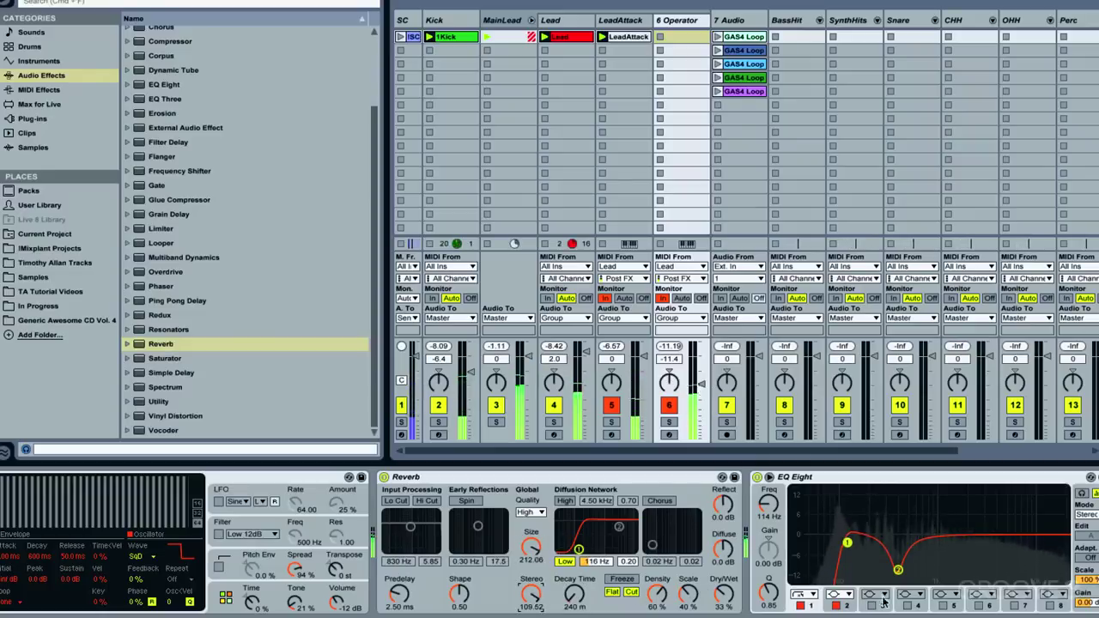
pyautogui.hscroll(-3, 989, 613)
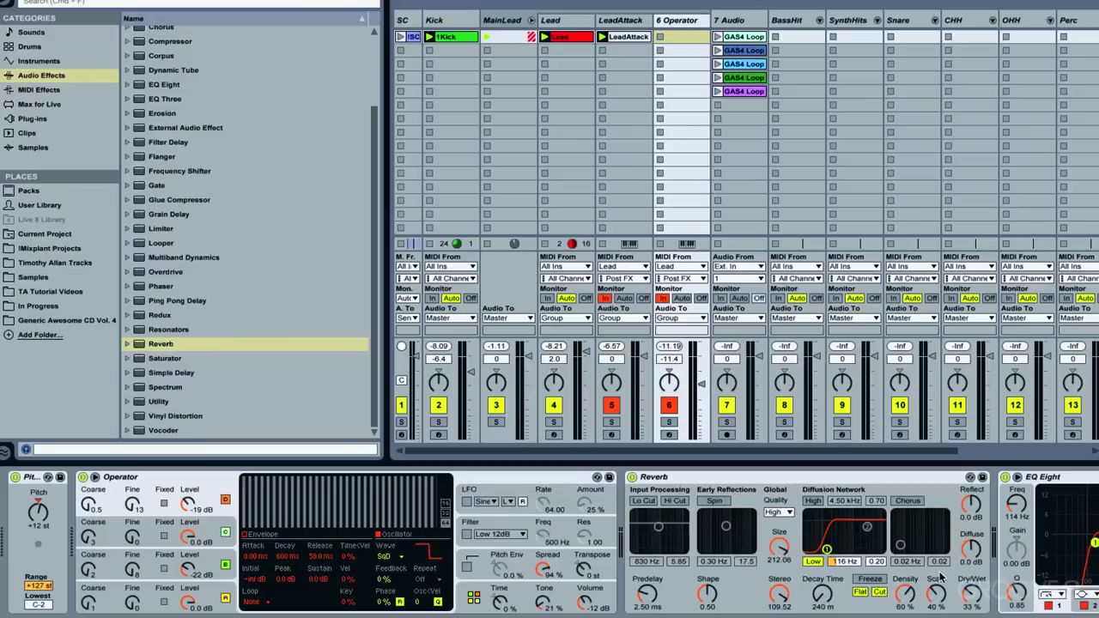
pyautogui.hscroll(2, 550, 542)
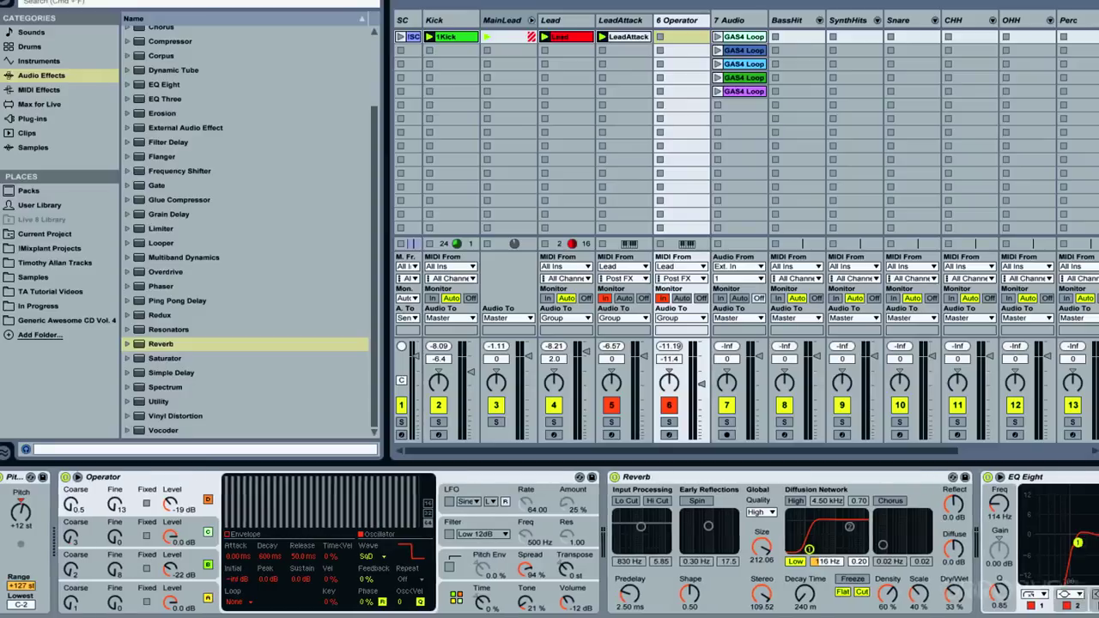
pyautogui.hscroll(-2, 549, 542)
# - Solo the Operator track during playback and set its Reverb's Decay Time to 200 ms and Dry/Wet to 64 %
pyautogui.press('space')
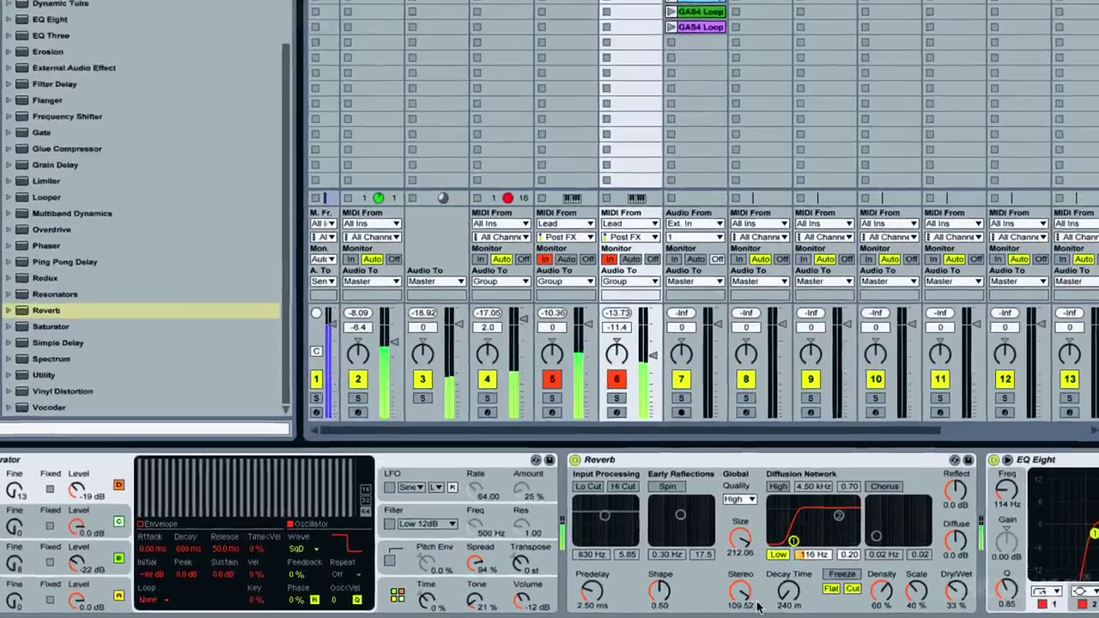
pyautogui.moveTo(789, 591); pyautogui.dragTo(788, 602)
pyautogui.moveTo(955, 593); pyautogui.dragTo(955, 532)
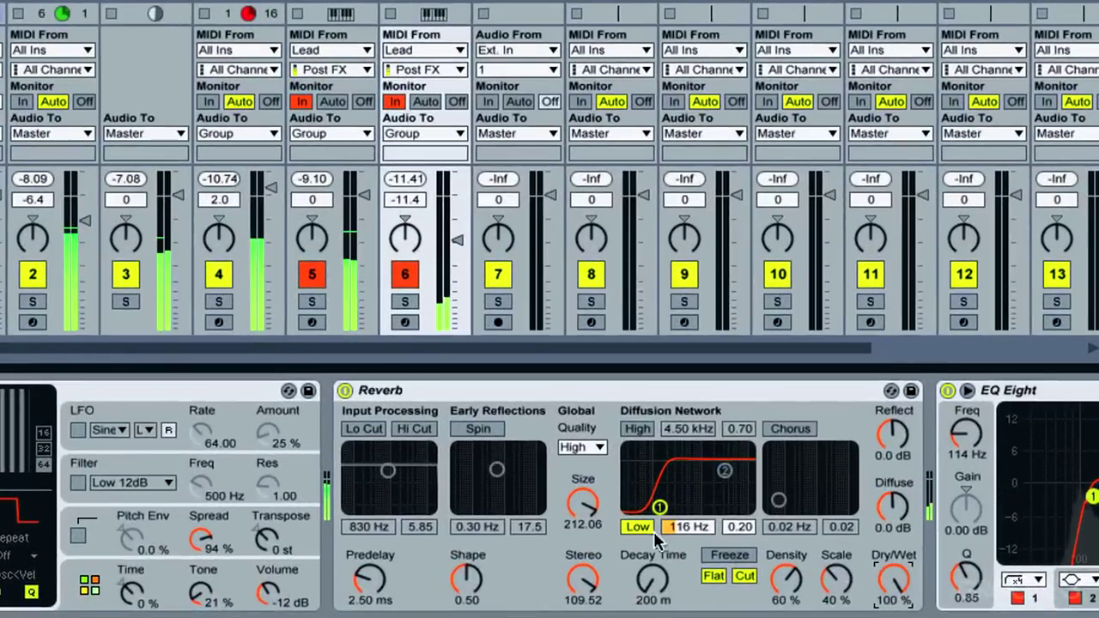
pyautogui.click(402, 300)
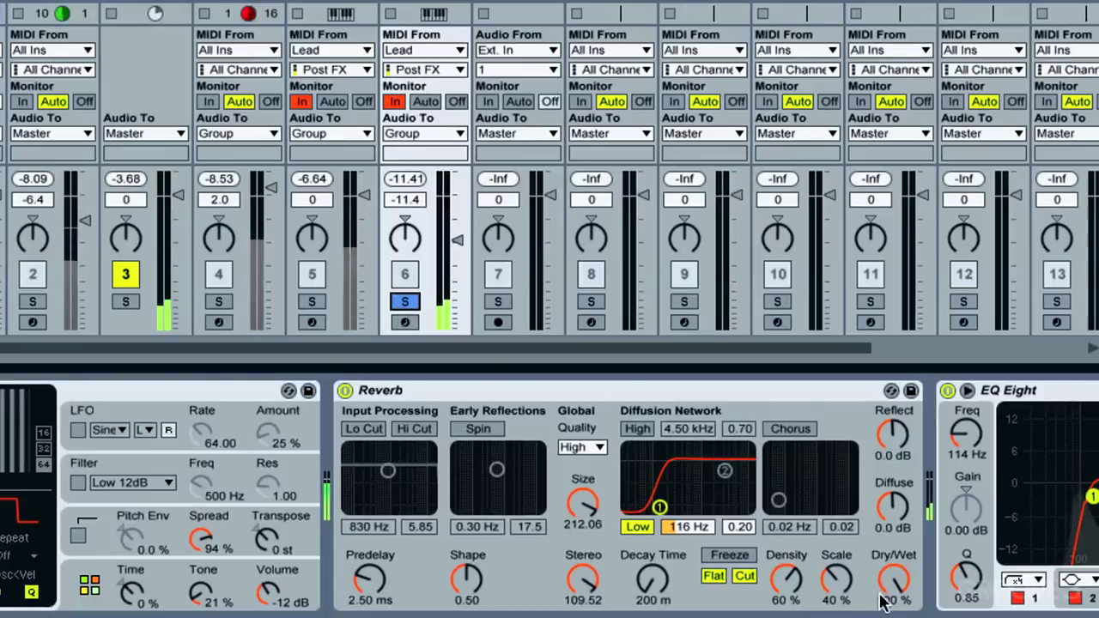
pyautogui.moveTo(895, 579); pyautogui.dragTo(895, 610)
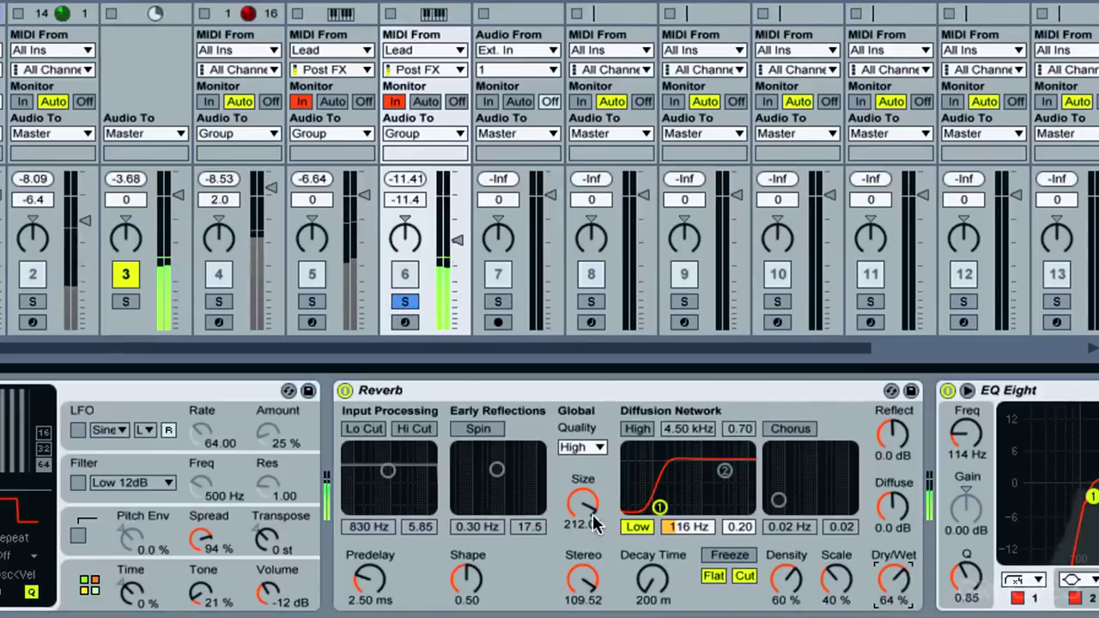
# - Tune the Reverb to Size 0.59, Stereo 120, Decay Time 394 ms, Dry/Wet 60 % and a low diffusion filter of 77.2 Hz at 0.90
pyautogui.moveTo(583, 504); pyautogui.dragTo(583, 606)
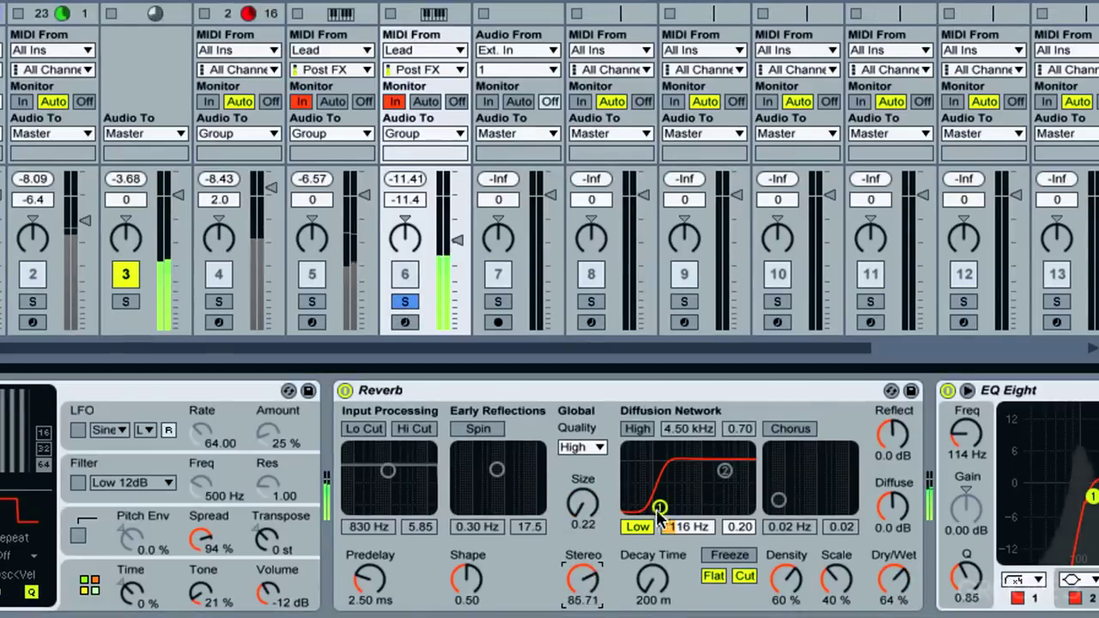
pyautogui.moveTo(659, 508); pyautogui.dragTo(652, 455)
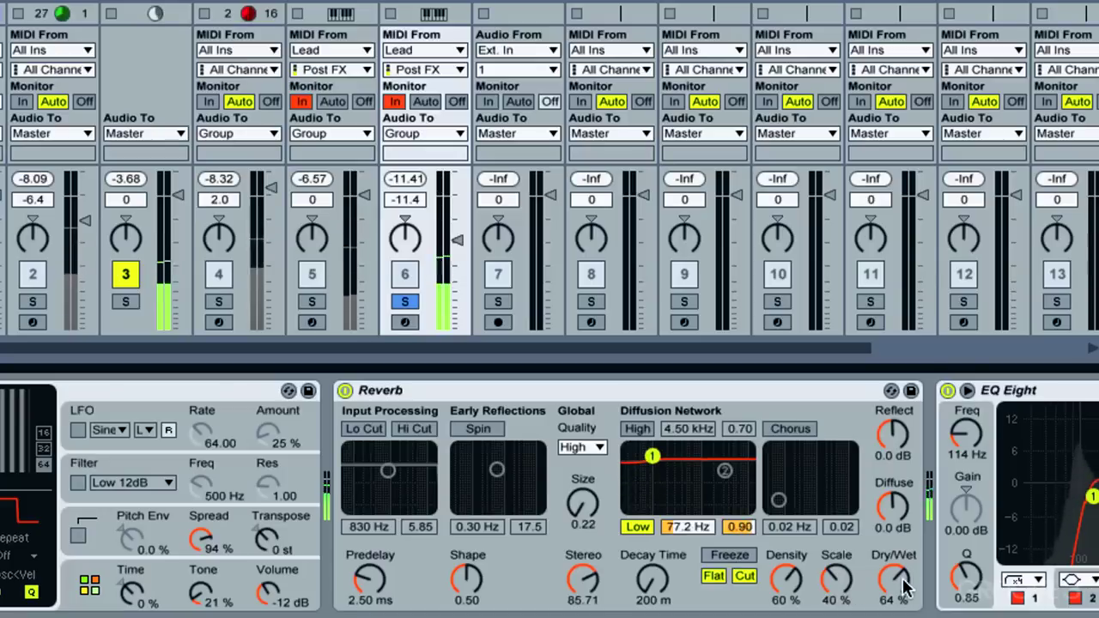
pyautogui.moveTo(893, 580); pyautogui.dragTo(893, 549)
pyautogui.moveTo(652, 580); pyautogui.dragTo(653, 554)
pyautogui.moveTo(583, 580)
pyautogui.mouseDown()
pyautogui.moveTo(583, 597)
pyautogui.moveTo(583, 562)
pyautogui.mouseUp()
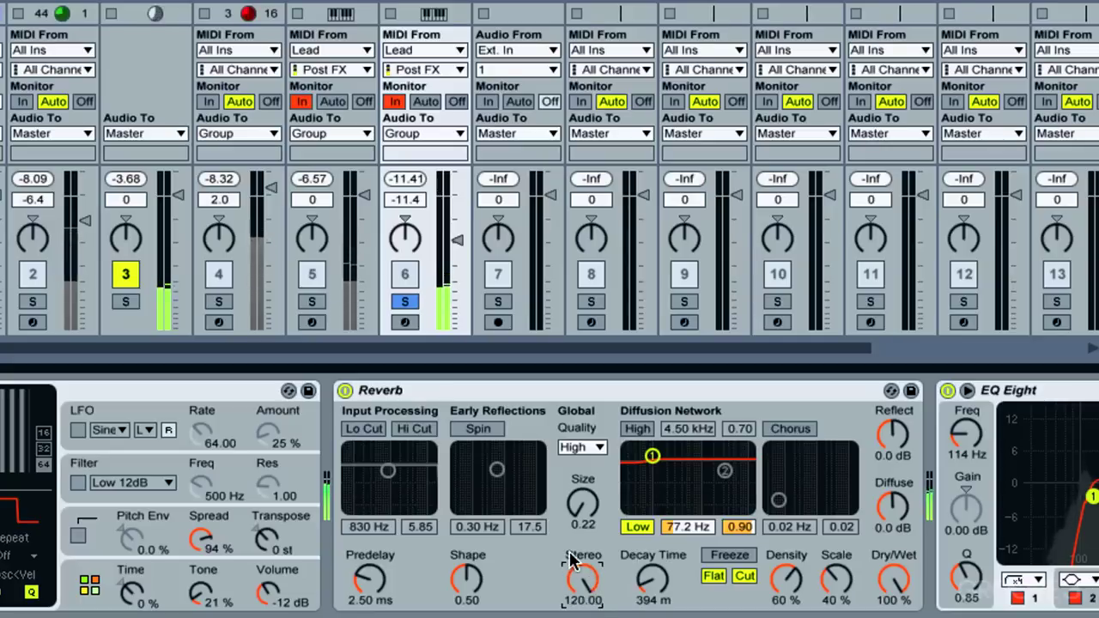
pyautogui.moveTo(583, 505); pyautogui.dragTo(583, 486)
pyautogui.moveTo(893, 580); pyautogui.dragTo(893, 617)
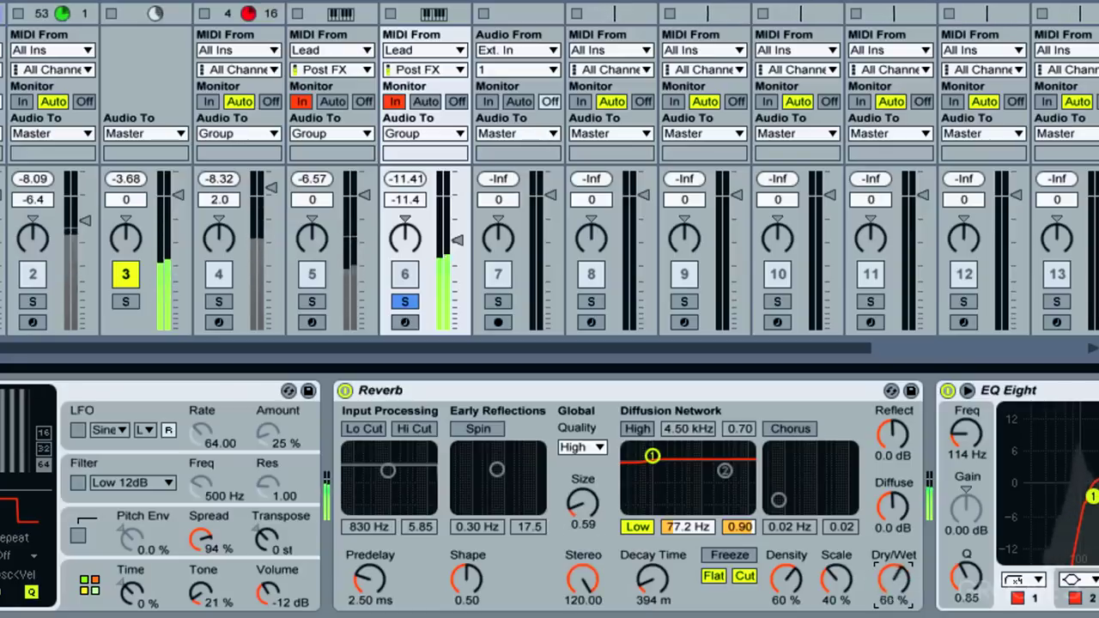
pyautogui.click(345, 391)
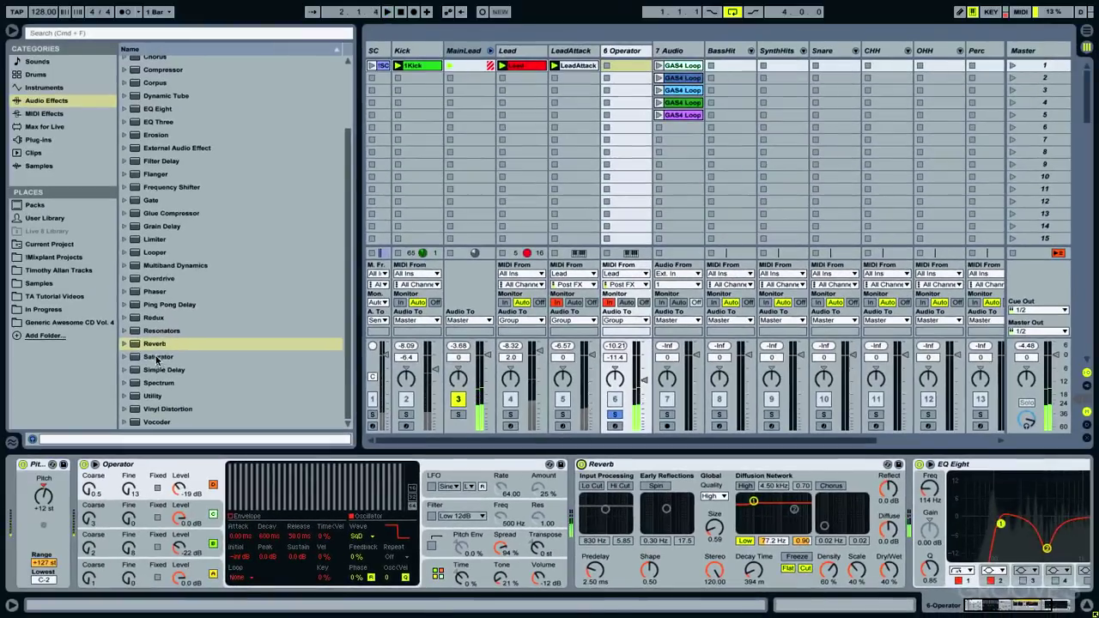
# - Insert a Saturator audio effect between the Reverb and EQ Eight on the Operator track
pyautogui.click(172, 357)
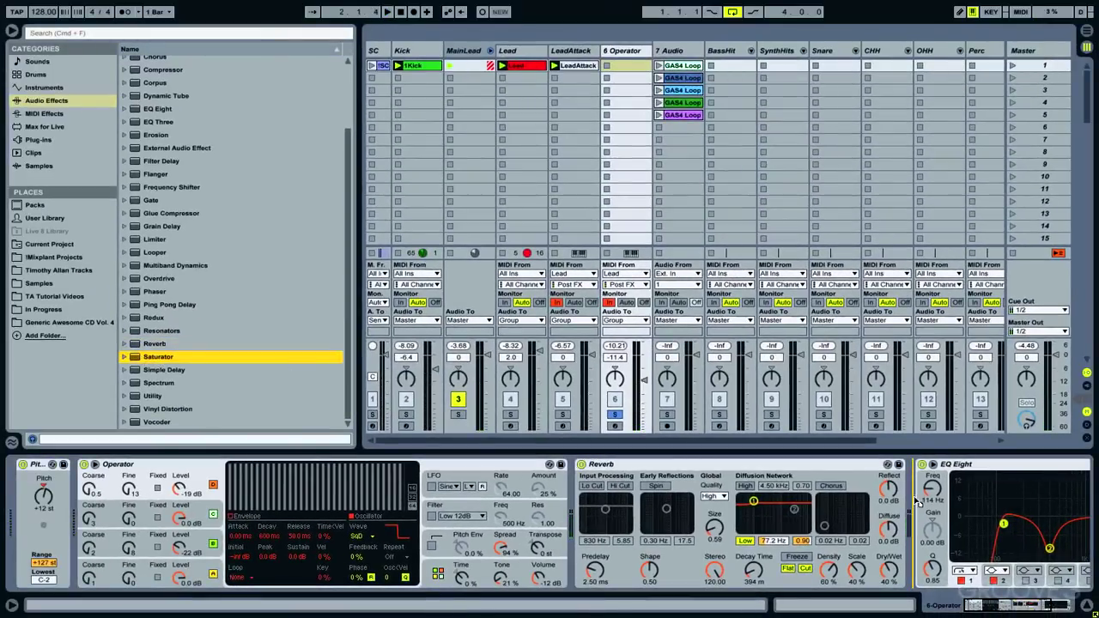
pyautogui.moveTo(913, 496); pyautogui.dragTo(917, 519)
pyautogui.click(995, 611)
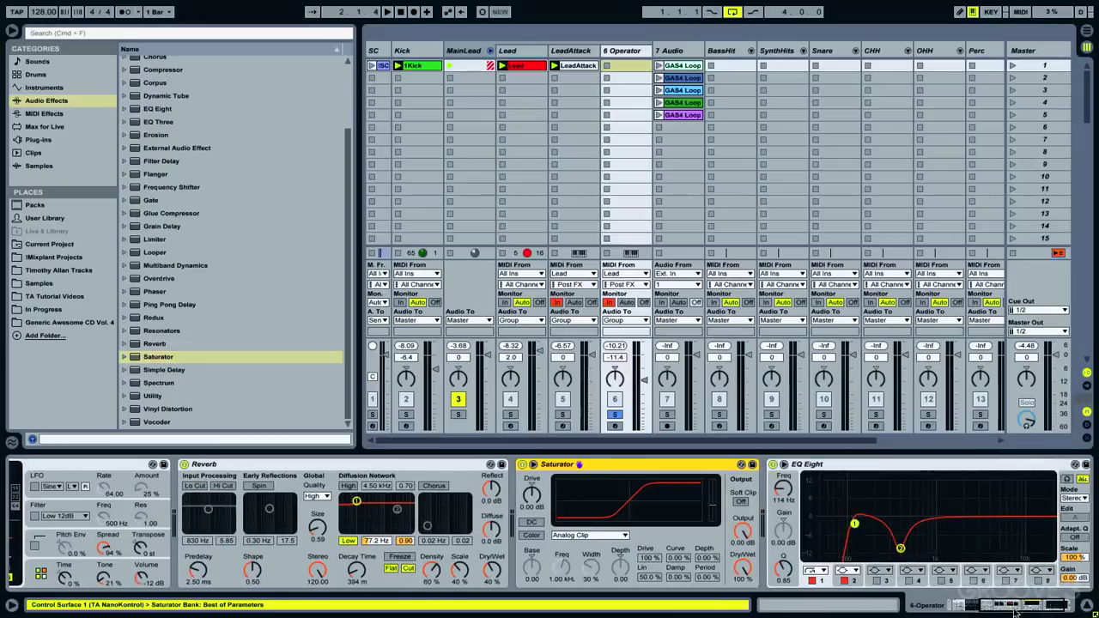
# - Set the Operator track's Saturator to the Medium Curve type with Soft Clip on and audition it
pyautogui.click(595, 536)
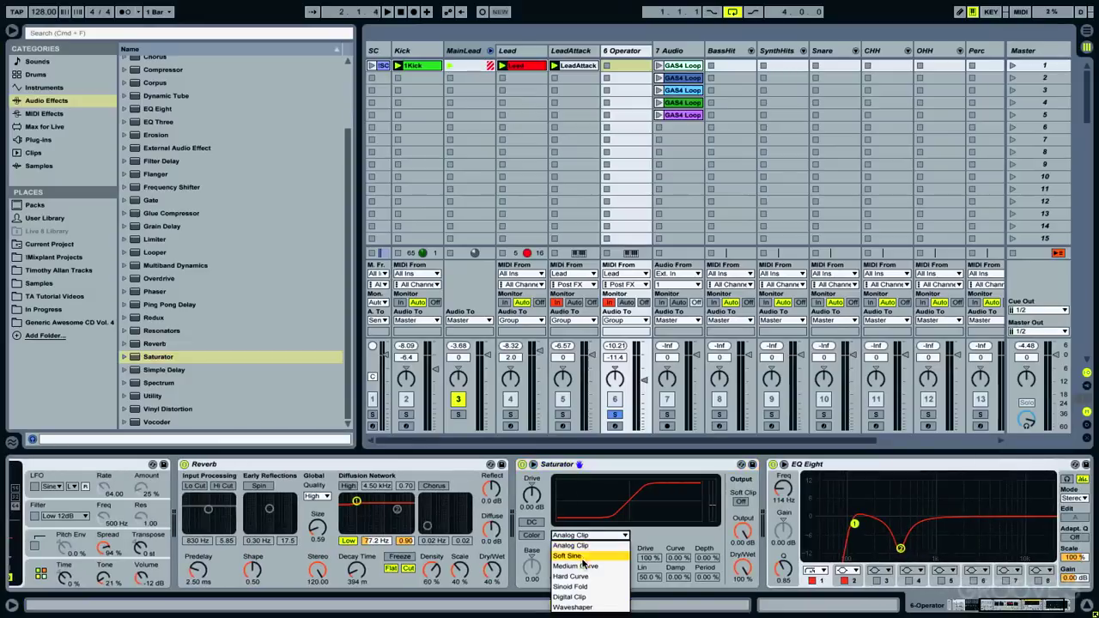
pyautogui.click(582, 566)
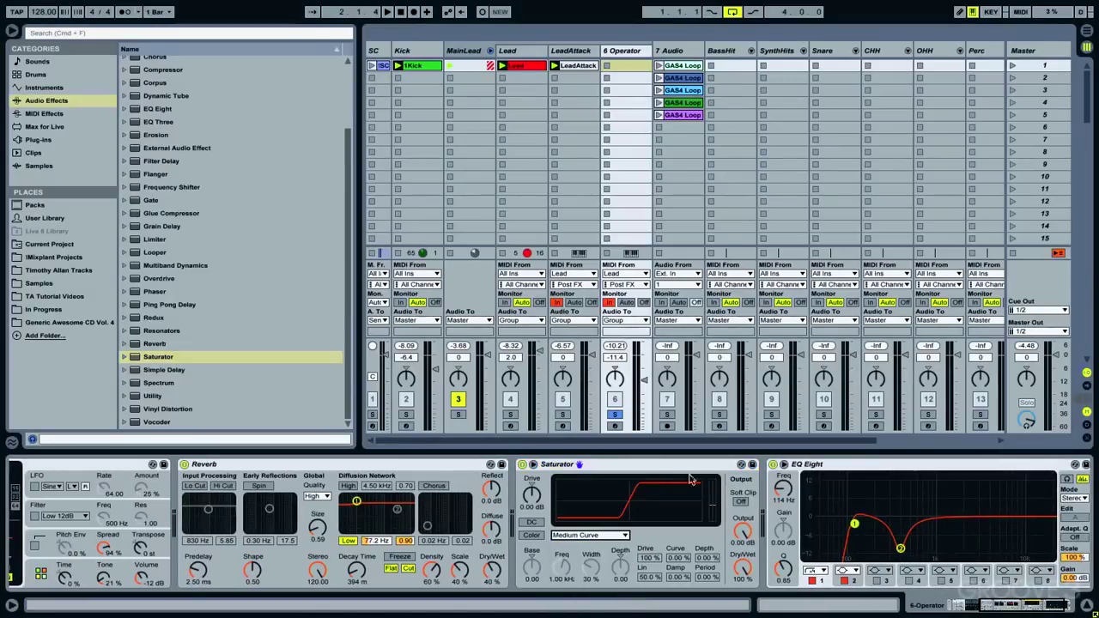
pyautogui.click(742, 503)
pyautogui.press('space')
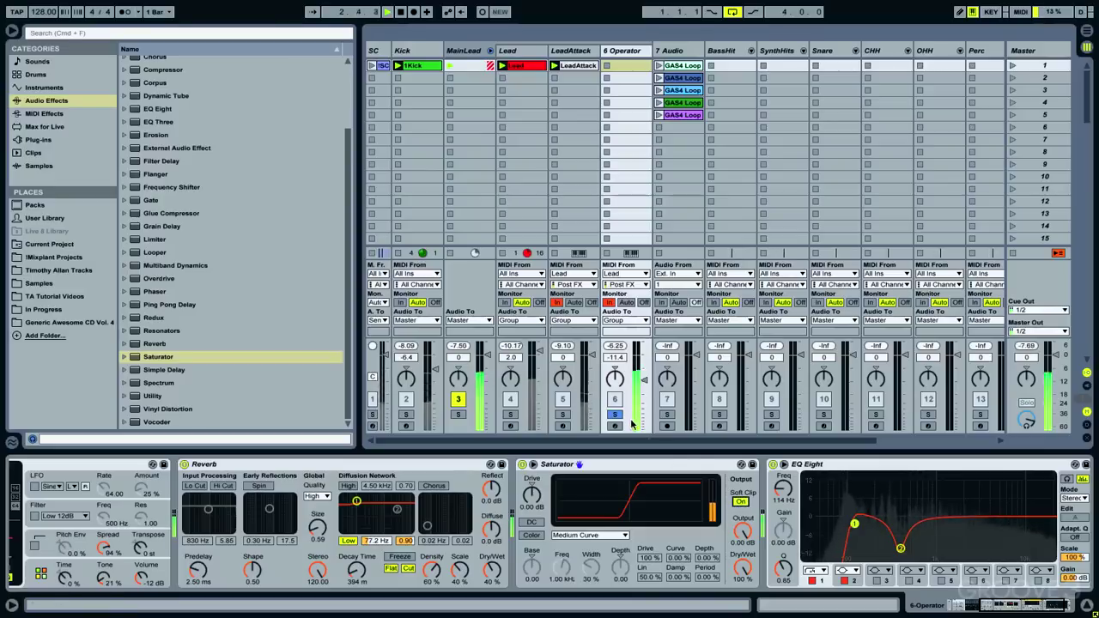
# - Duplicate the Saturator to the end of the Operator track's chain after EQ Eight, audition it and unsolo the track
pyautogui.click(1000, 607)
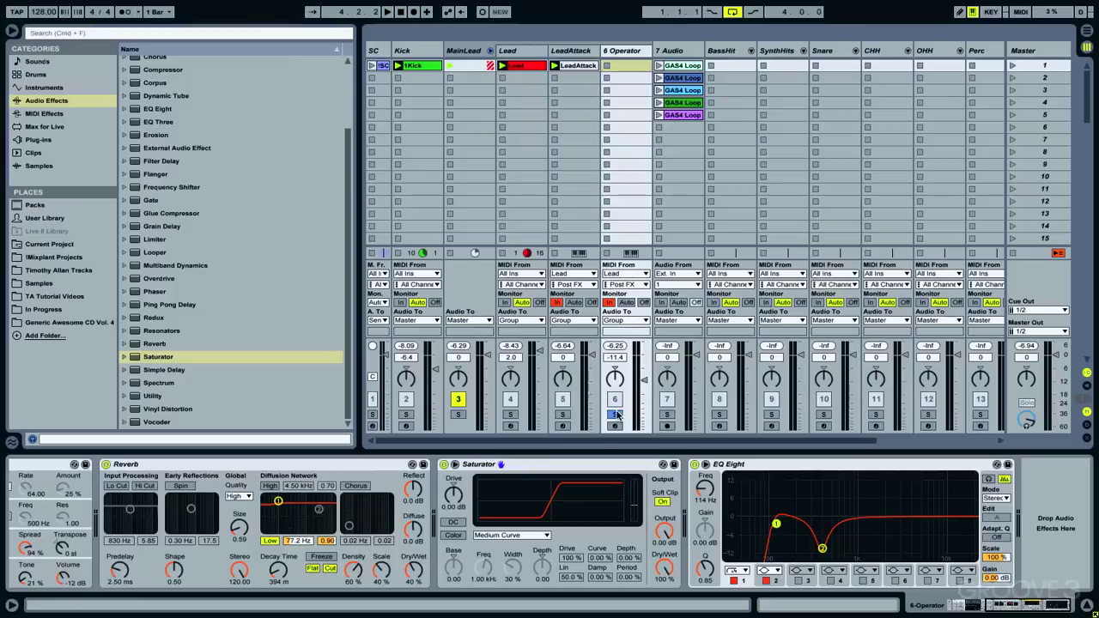
pyautogui.click(557, 469)
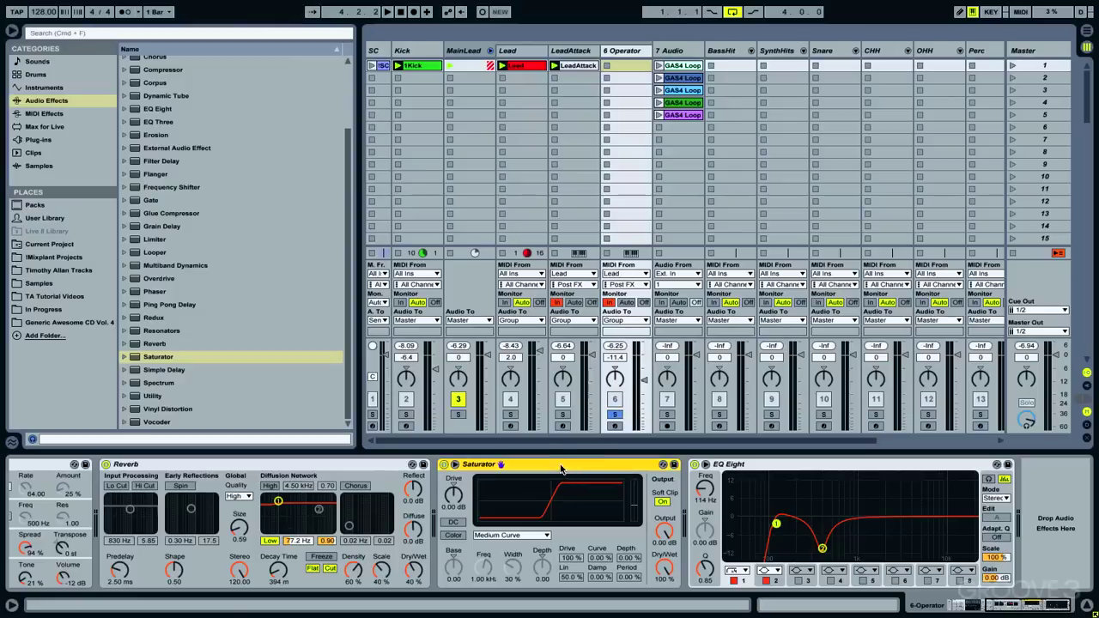
pyautogui.moveTo(559, 469); pyautogui.dragTo(1035, 494)
pyautogui.press('space')
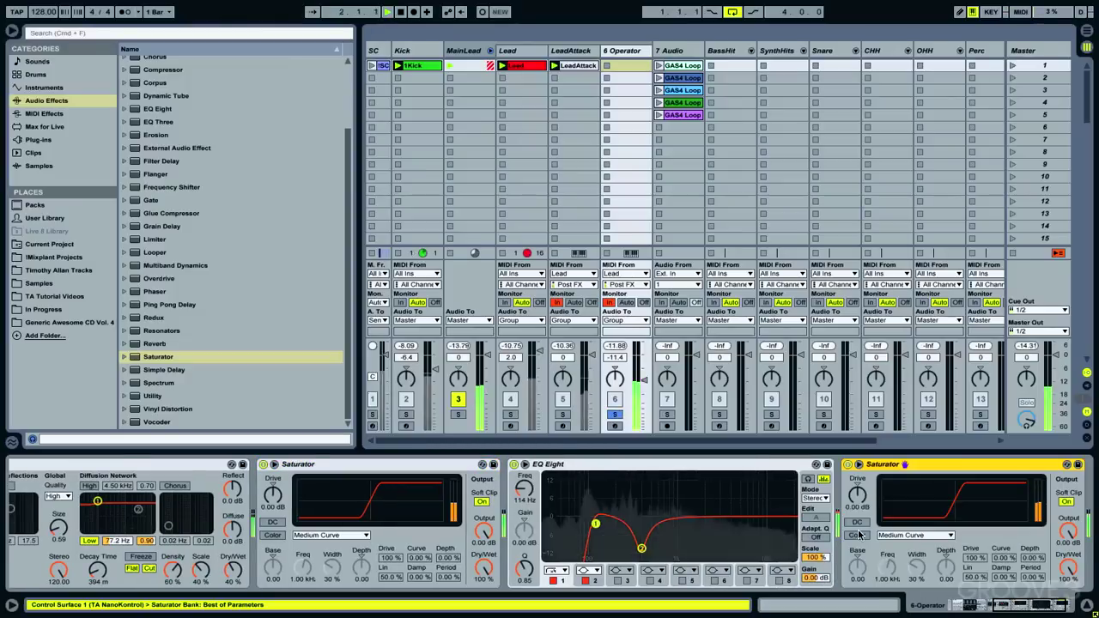
pyautogui.press('space')
pyautogui.click(614, 415)
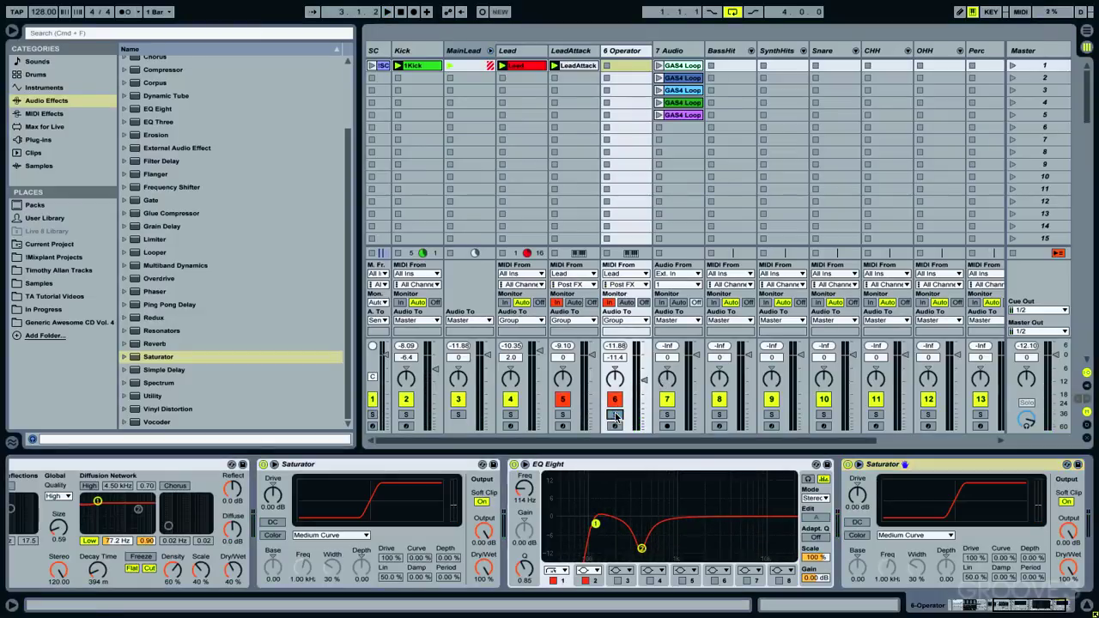
# - During playback, set the Operator track's volume to -13.5 dB and its EQ Eight filter 1 to 112 Hz with Q 0.69
pyautogui.press('space')
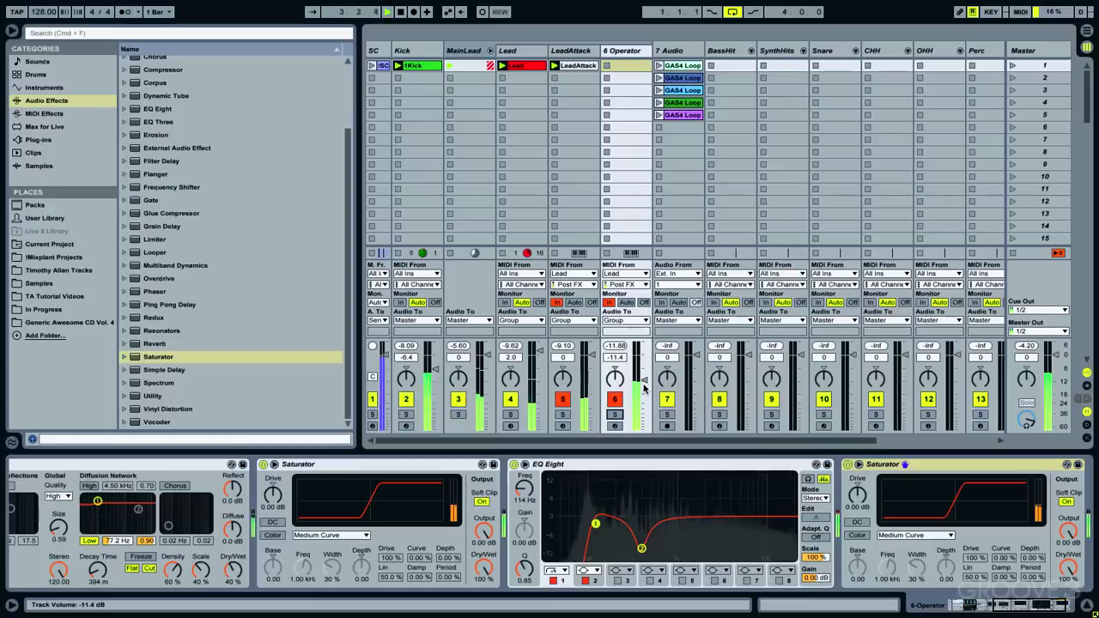
pyautogui.moveTo(644, 387); pyautogui.dragTo(643, 386)
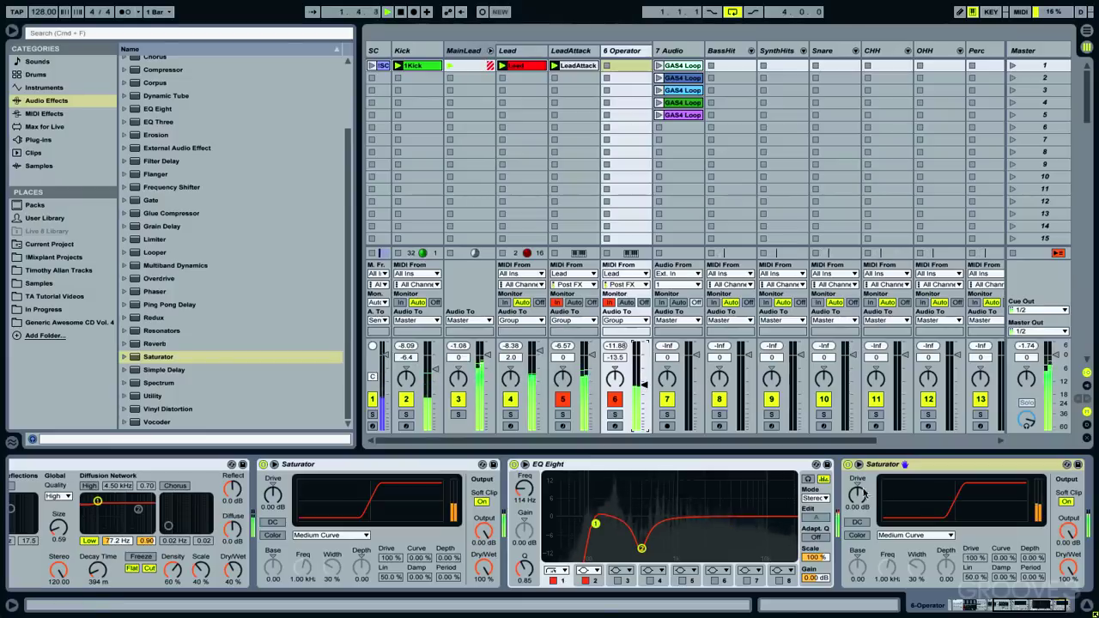
pyautogui.moveTo(597, 523)
pyautogui.mouseDown()
pyautogui.moveTo(607, 523)
pyautogui.moveTo(577, 527)
pyautogui.moveTo(604, 523)
pyautogui.moveTo(593, 523)
pyautogui.mouseUp()
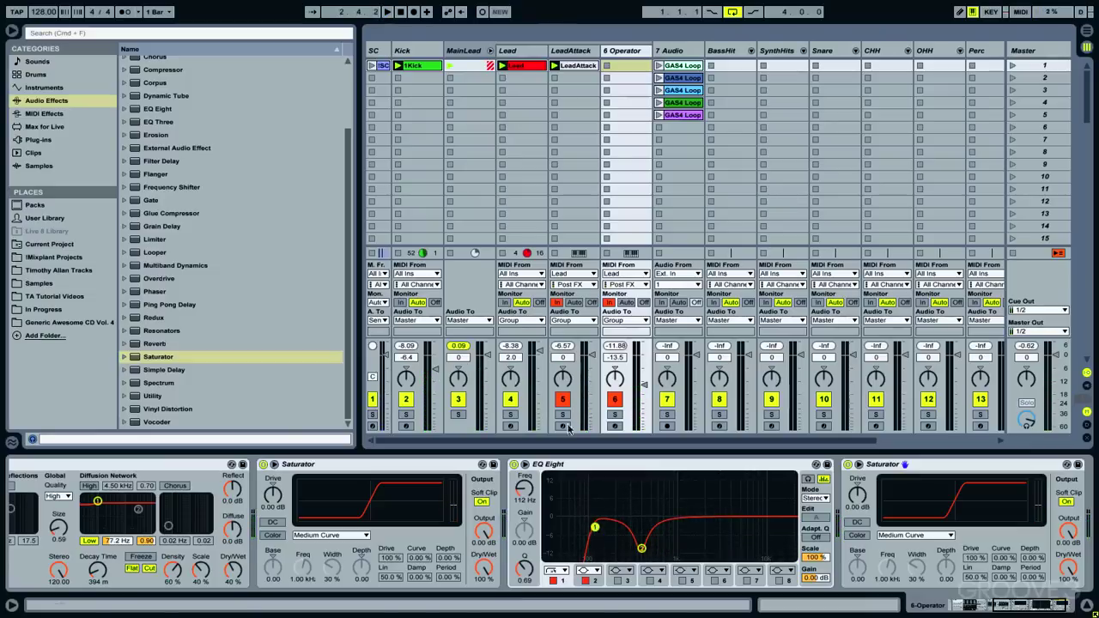
# - Check the Lead track's devices and rename the Operator track as GrittyMid
pyautogui.click(527, 51)
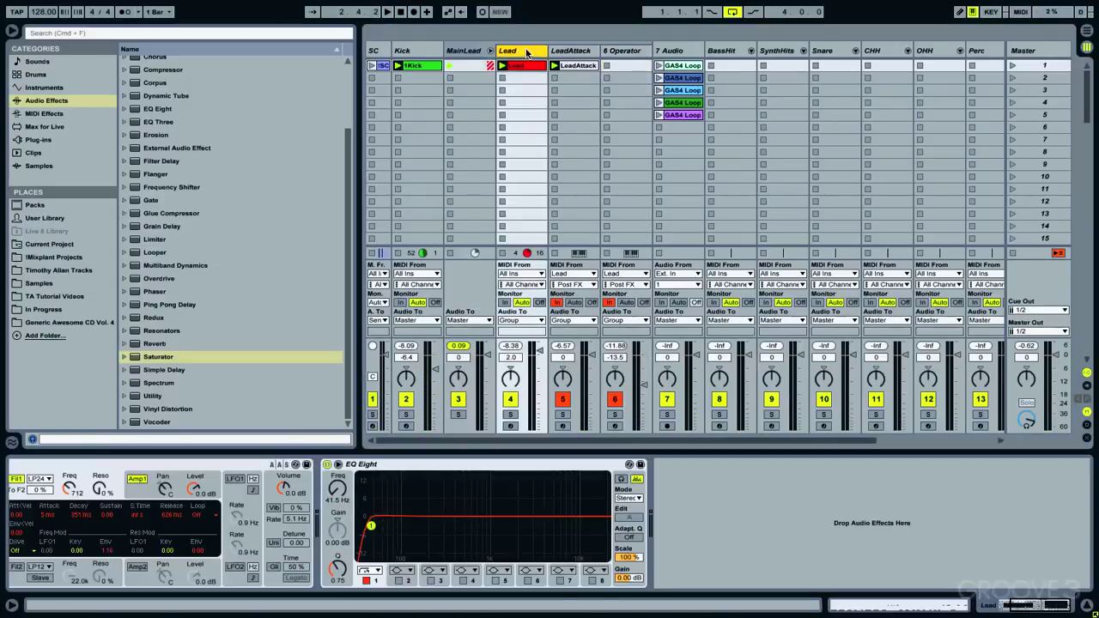
pyautogui.moveTo(994, 601); pyautogui.dragTo(987, 607)
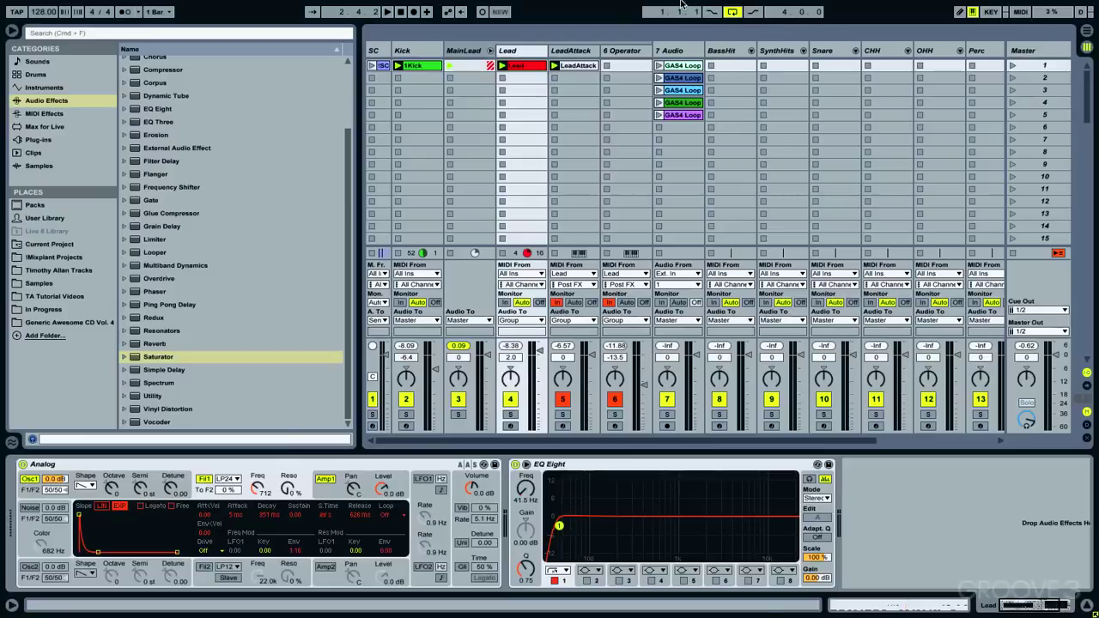
pyautogui.click(624, 52)
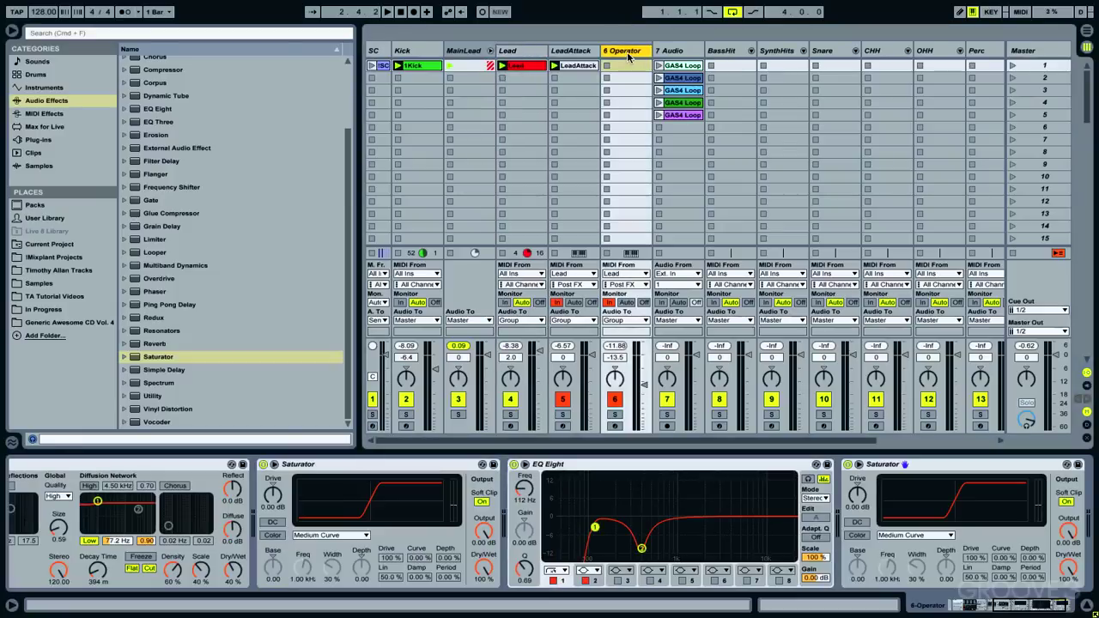
pyautogui.press('super+r')
pyautogui.write('Grit')
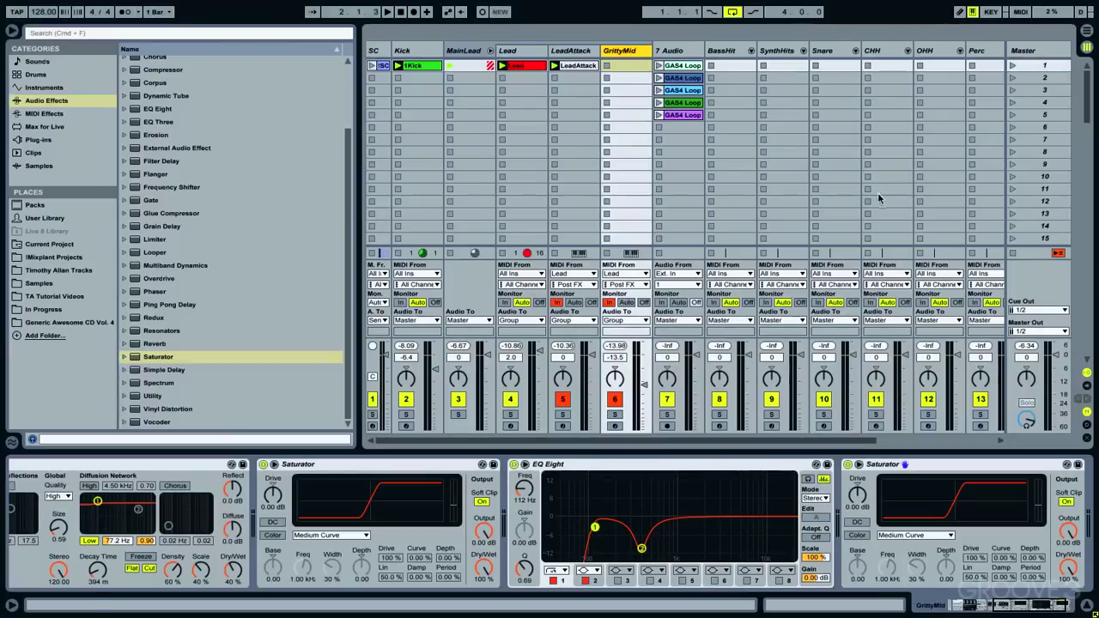
# - Play the loop and deactivate the GrittyMid and LeadAttack tracks to hear the lead without its layers
pyautogui.press('space')
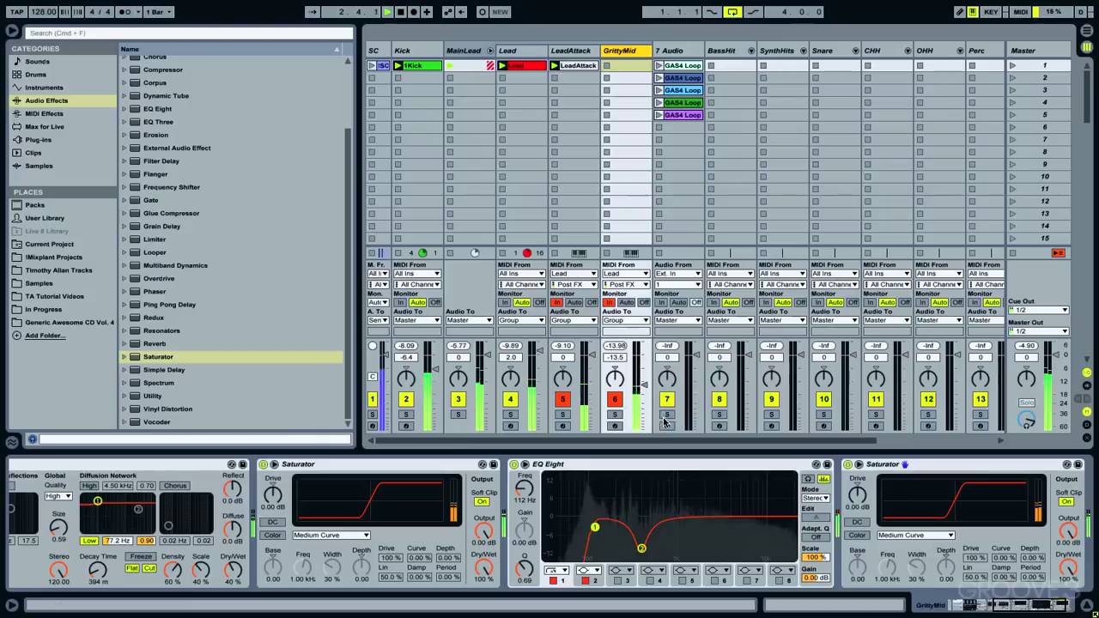
pyautogui.click(614, 398)
pyautogui.click(562, 399)
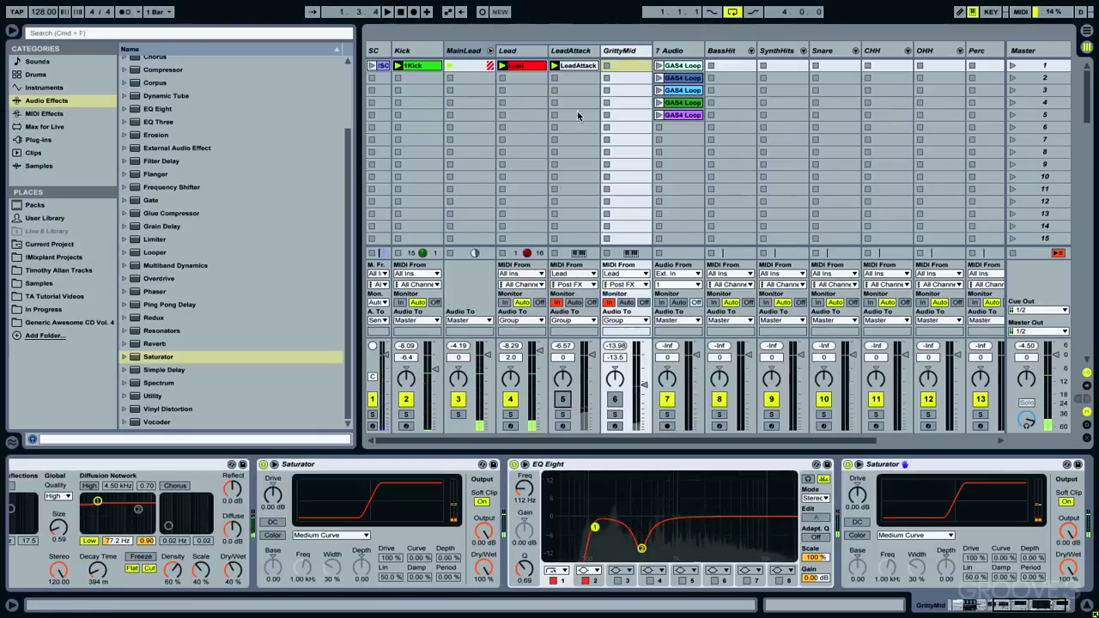
# - Insert a Saturator between Analog and EQ Eight on the Lead track and reactivate the LeadAttack and GrittyMid tracks
pyautogui.click(501, 91)
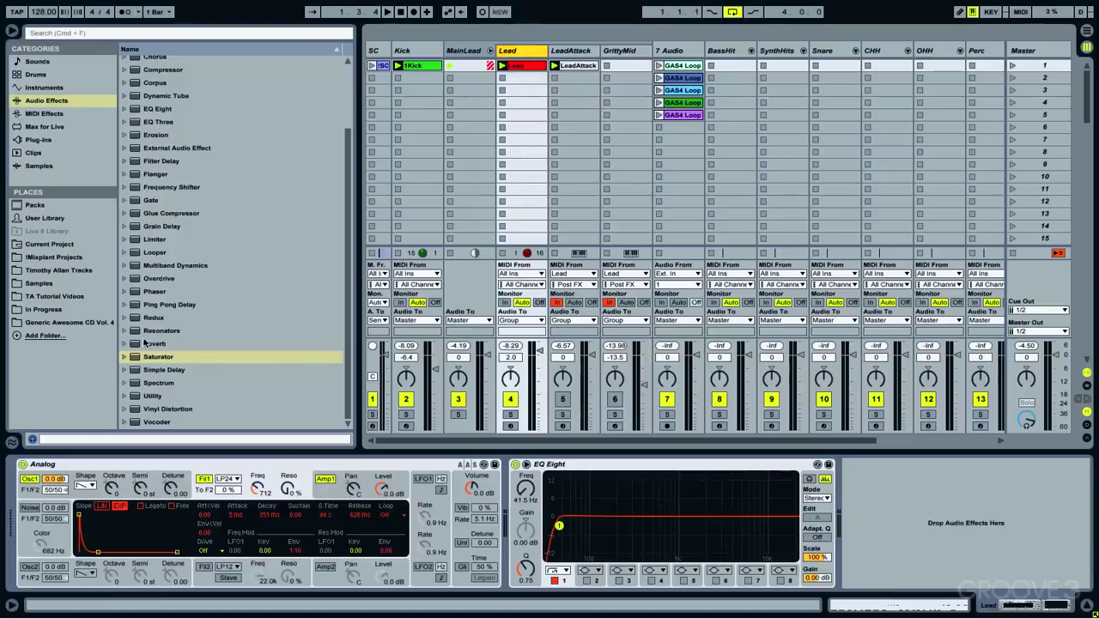
pyautogui.moveTo(152, 357); pyautogui.dragTo(574, 502)
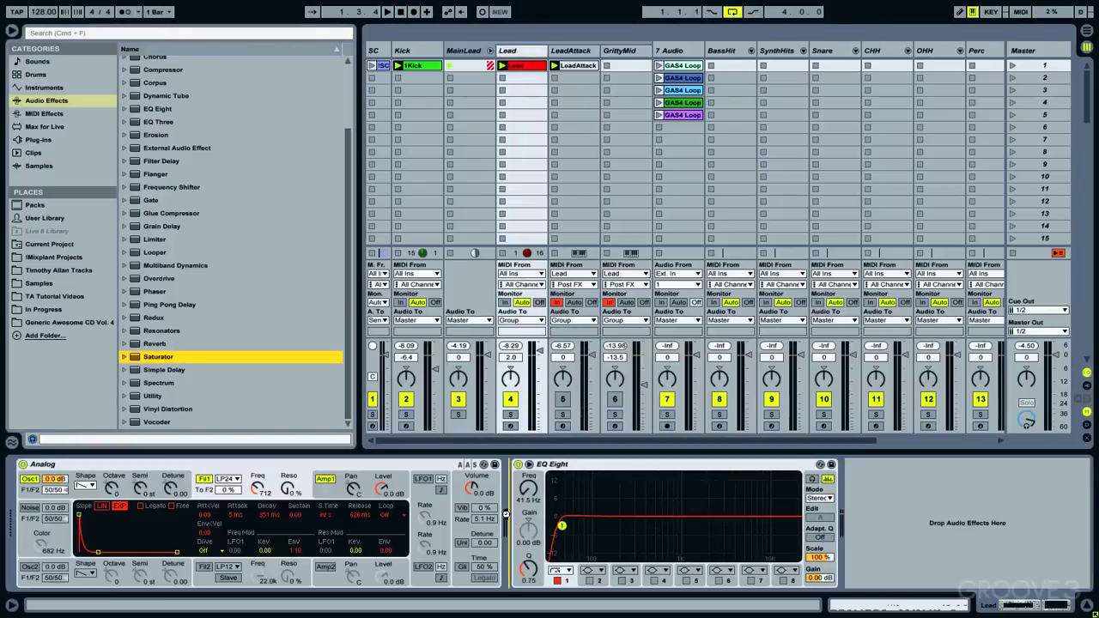
pyautogui.moveTo(506, 515); pyautogui.dragTo(505, 519)
pyautogui.click(562, 399)
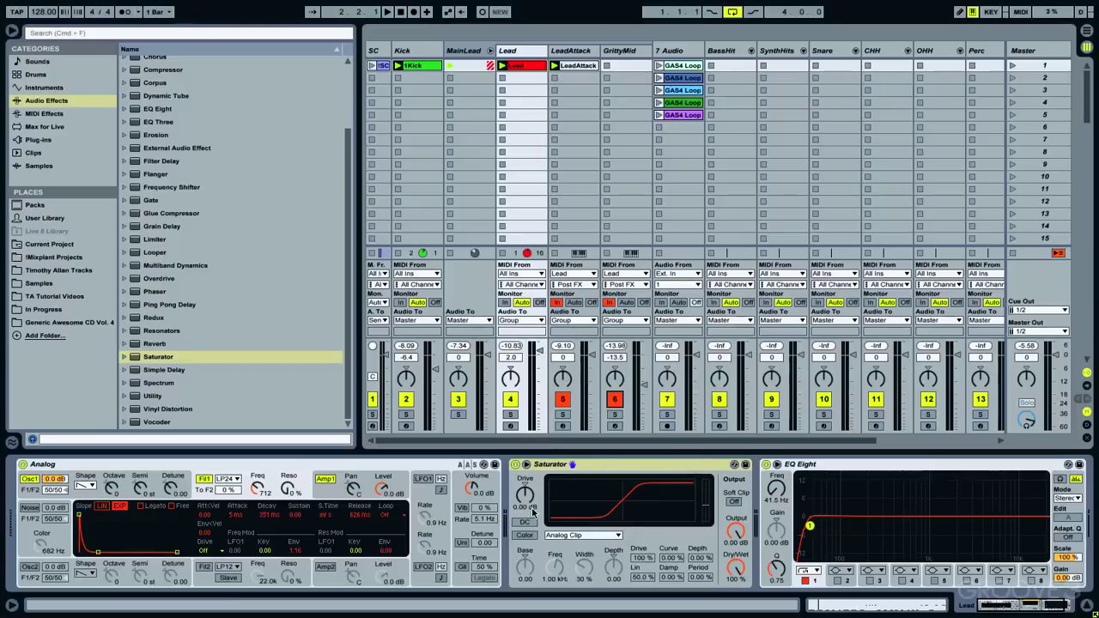
# - During playback, turn on Soft Clip in the Lead track's Saturator and set its curve type to Soft Sine
pyautogui.press('space')
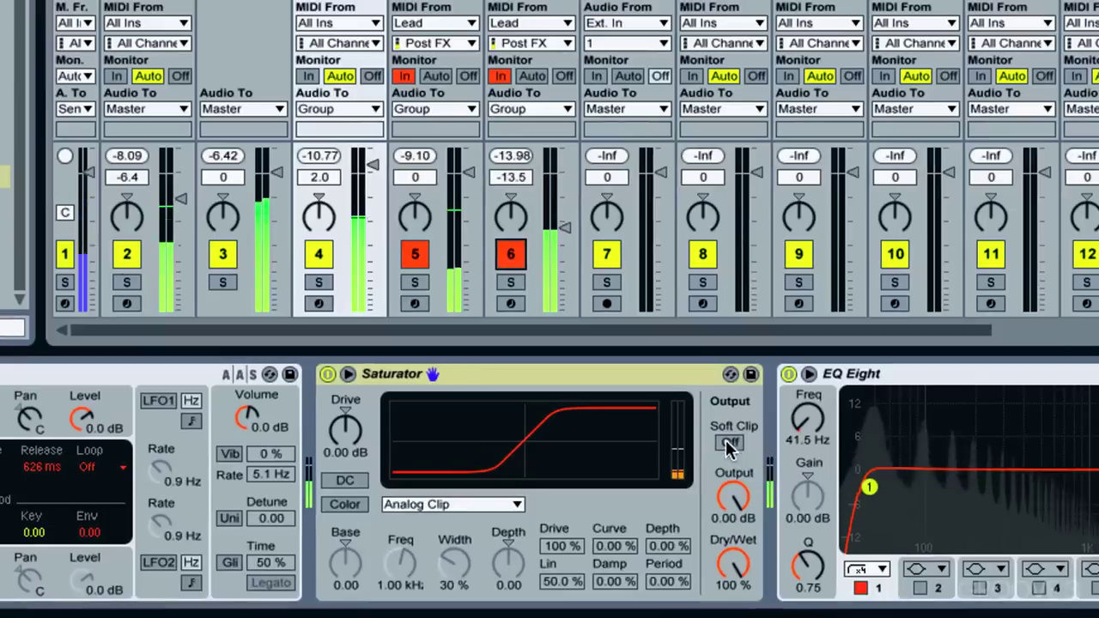
pyautogui.click(732, 502)
pyautogui.click(517, 498)
pyautogui.click(412, 504)
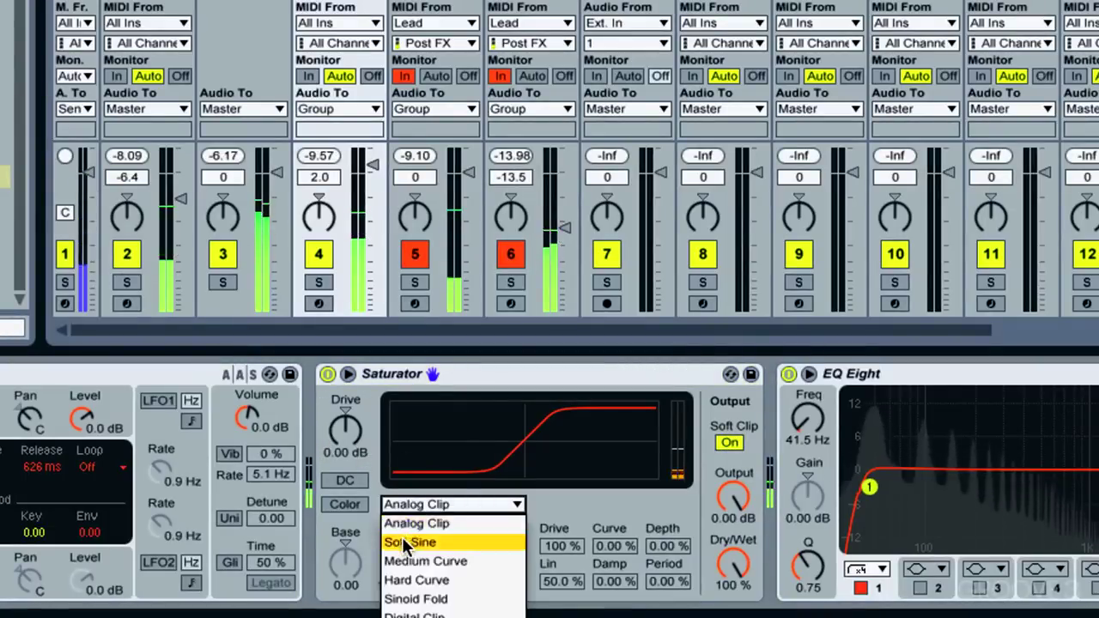
pyautogui.click(402, 540)
# - Set the Lead Saturator's Drive to 5.14 dB and Output to -5.71 dB, comparing the sound with the effect bypassed
pyautogui.moveTo(345, 426); pyautogui.dragTo(345, 403)
pyautogui.moveTo(733, 496); pyautogui.dragTo(733, 528)
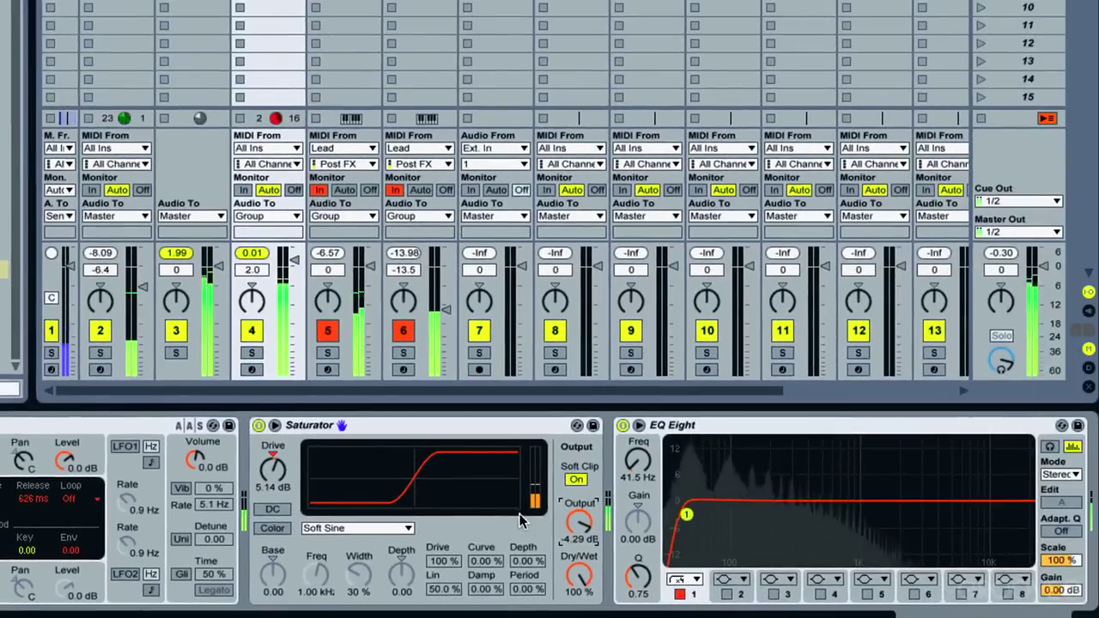
pyautogui.click(258, 425)
pyautogui.click(258, 425)
pyautogui.press('space')
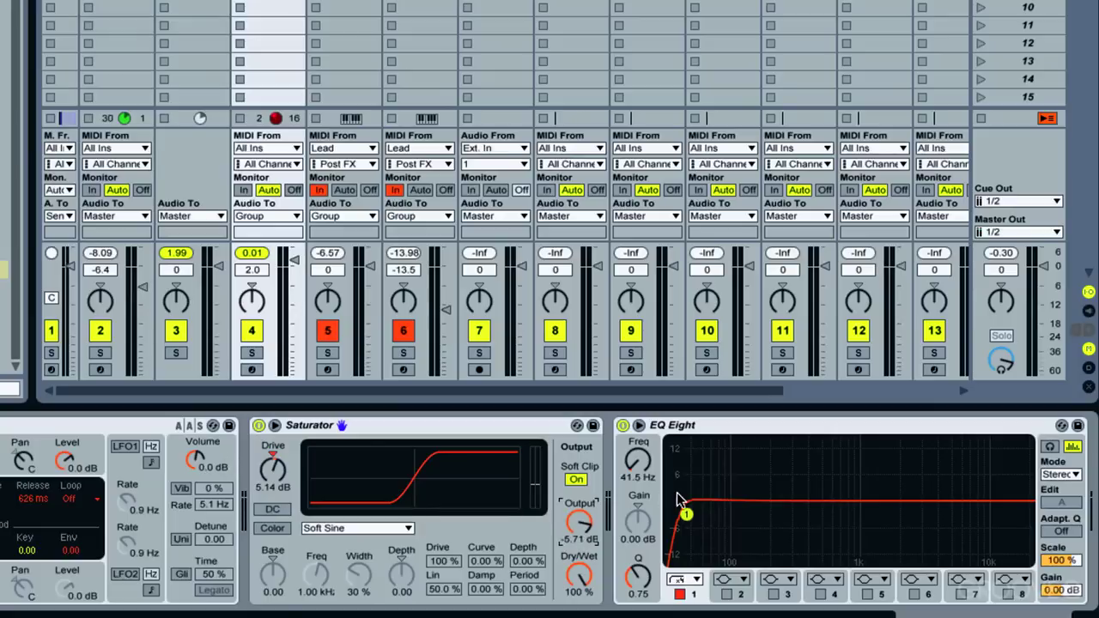
# - Lower the Lead Saturator's Output to -8.00 dB during playback
pyautogui.click(375, 426)
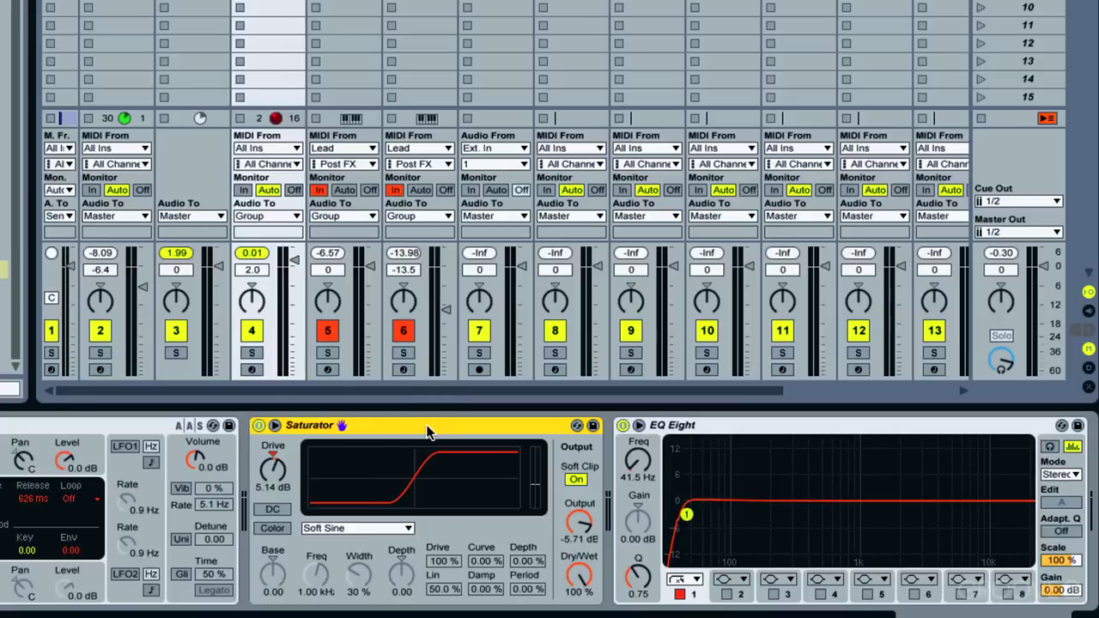
pyautogui.press('space')
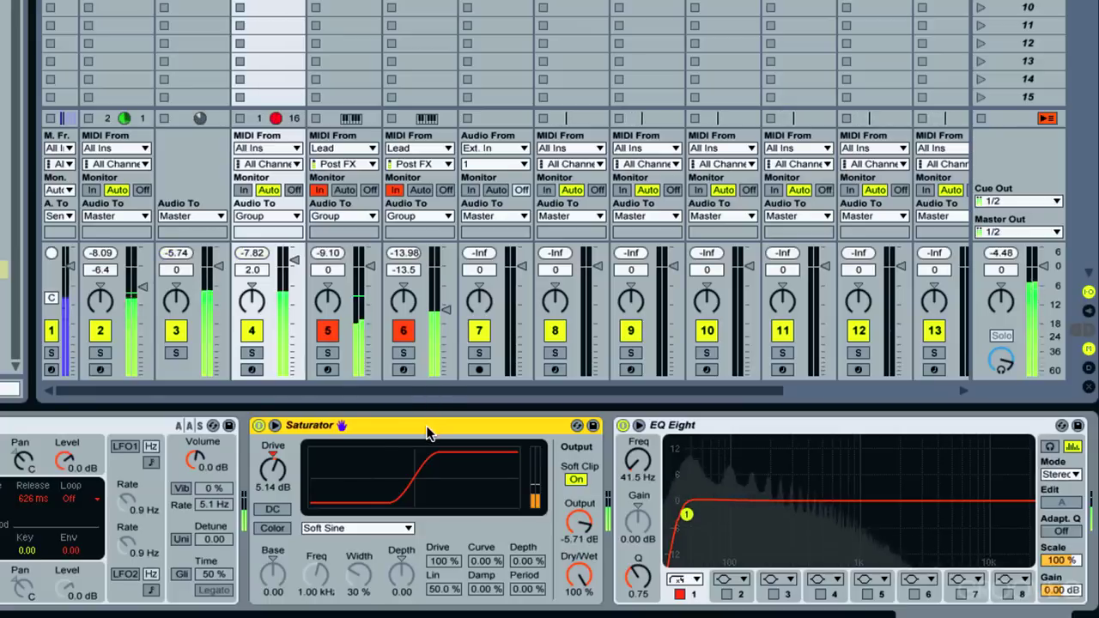
pyautogui.moveTo(577, 522); pyautogui.dragTo(577, 541)
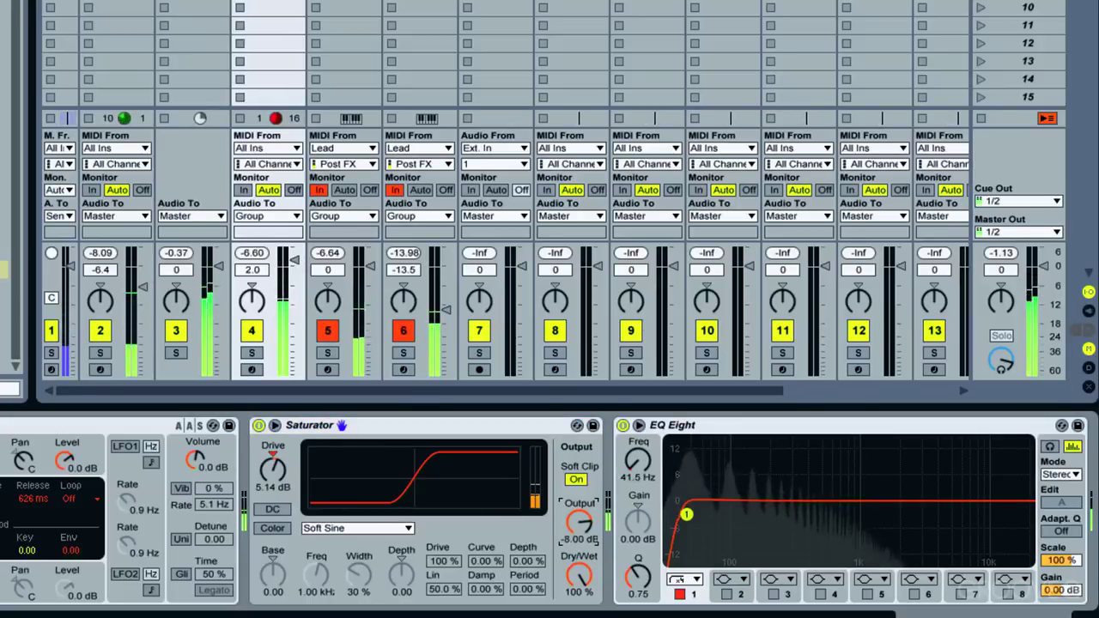
# - Compare the lead with its Saturator bypassed and active during playback, leaving the effect switched on
pyautogui.click(258, 425)
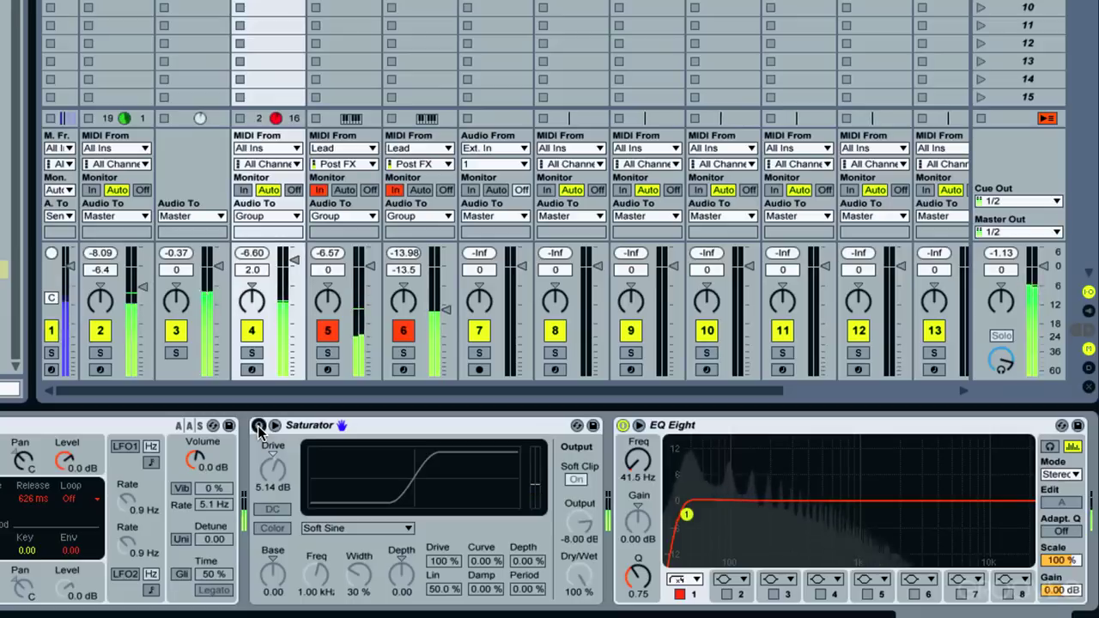
pyautogui.click(259, 425)
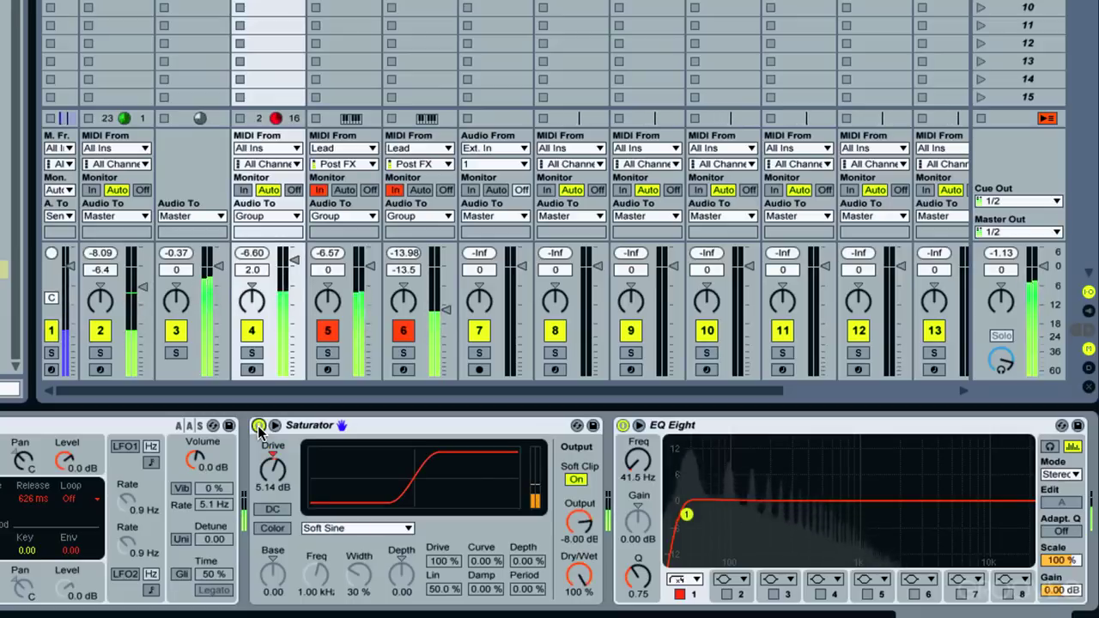
pyautogui.click(259, 425)
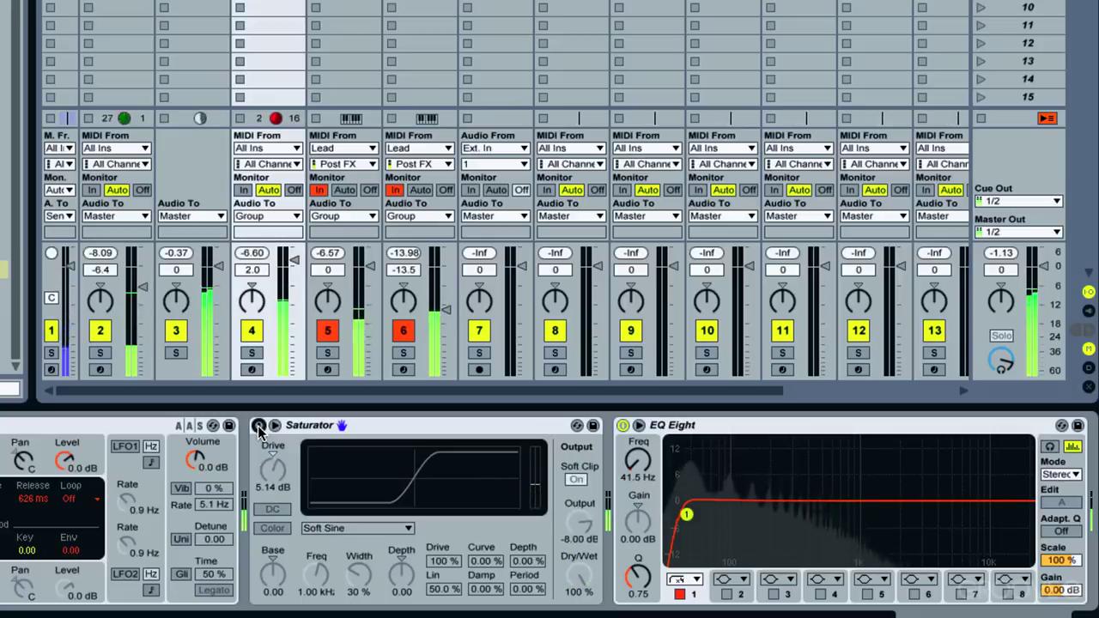
pyautogui.click(258, 425)
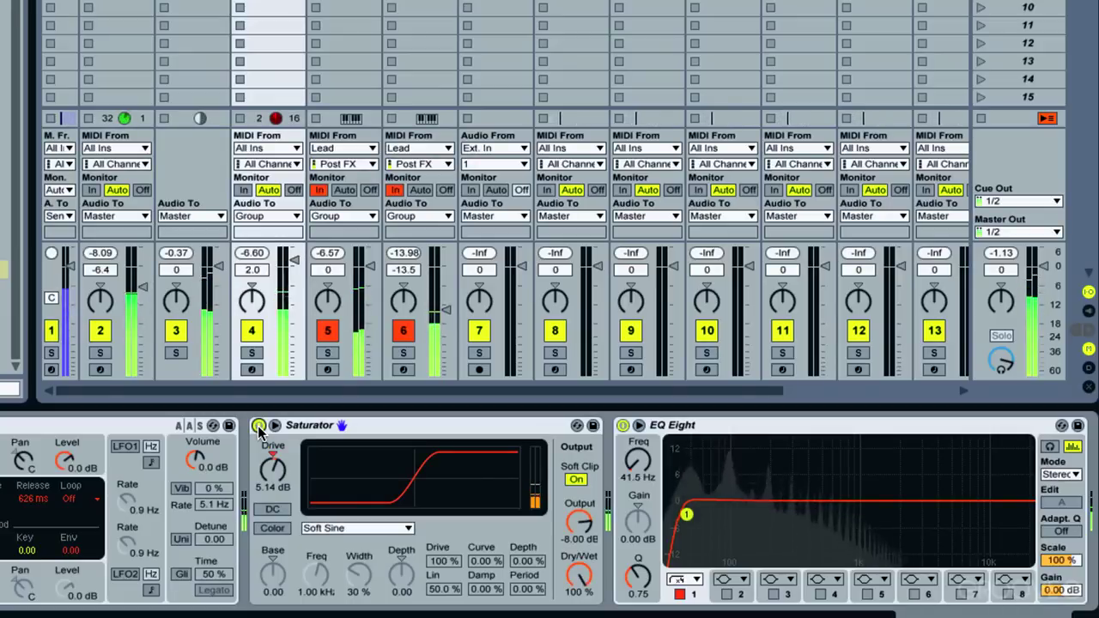
pyautogui.click(259, 425)
pyautogui.press('space')
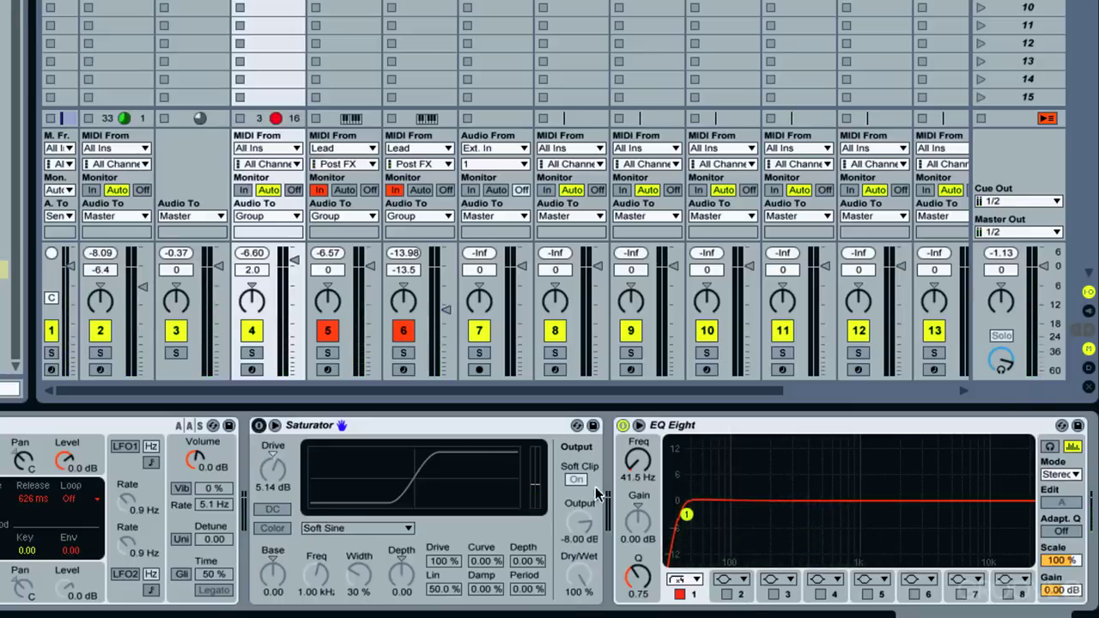
pyautogui.moveTo(960, 613)
pyautogui.mouseDown()
pyautogui.moveTo(979, 614)
pyautogui.moveTo(960, 615)
pyautogui.mouseUp()
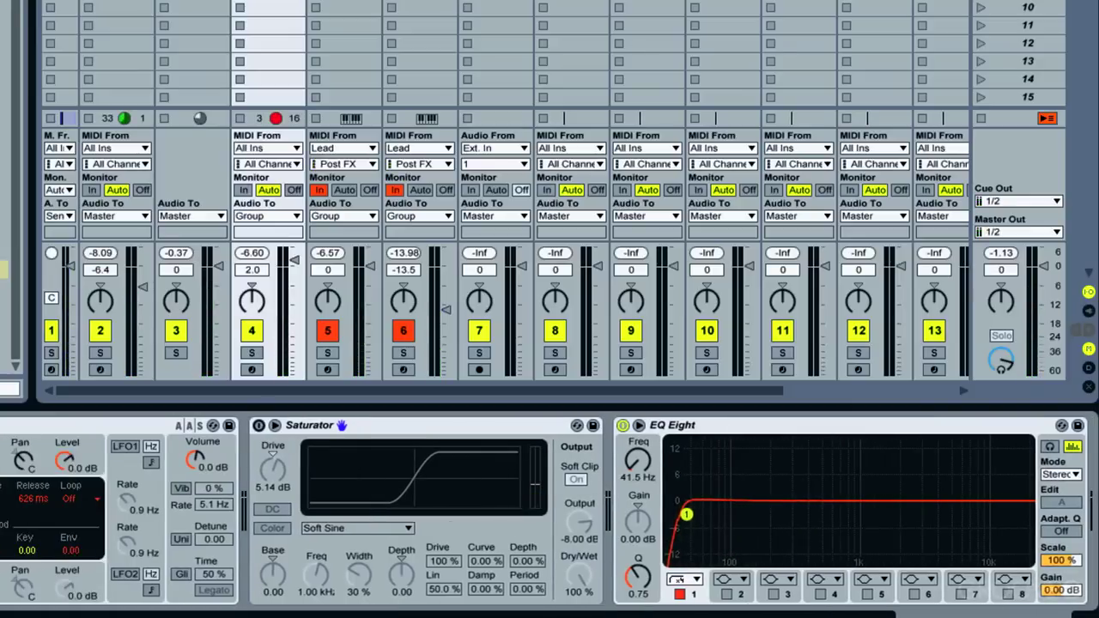
pyautogui.click(258, 425)
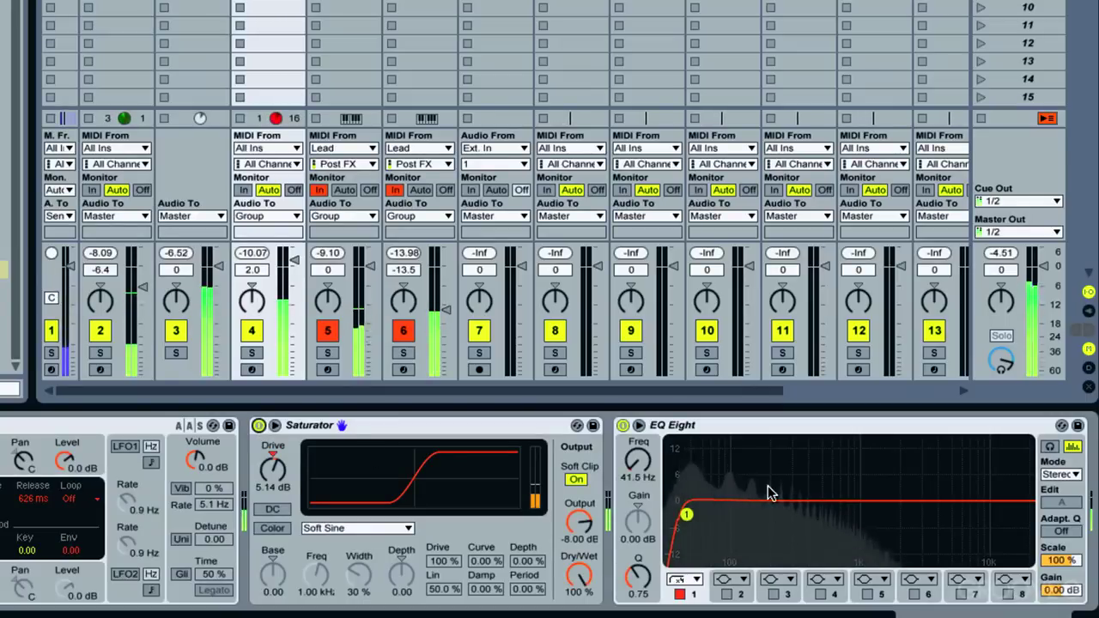
# - Enable filter 2 in the Lead track's EQ Eight as a narrow cut at 164 Hz, -8.80 dB, Q 2.94
pyautogui.click(727, 594)
pyautogui.moveTo(821, 499); pyautogui.dragTo(782, 533)
pyautogui.press('space')
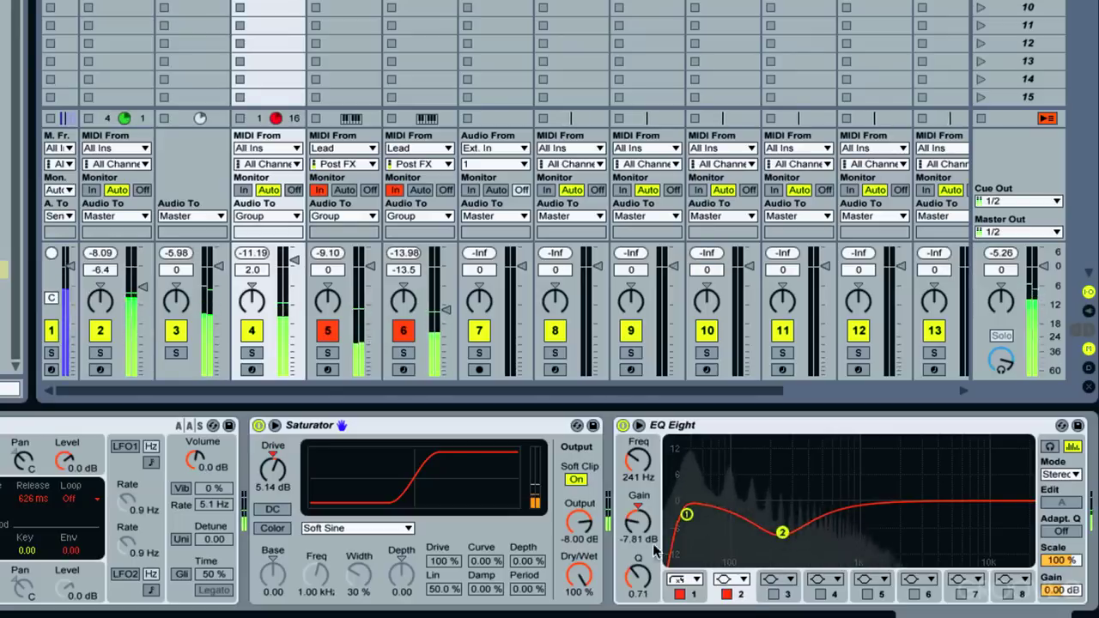
pyautogui.moveTo(637, 575); pyautogui.dragTo(638, 543)
pyautogui.moveTo(783, 532); pyautogui.dragTo(753, 519)
pyautogui.press('space')
pyautogui.press('space')
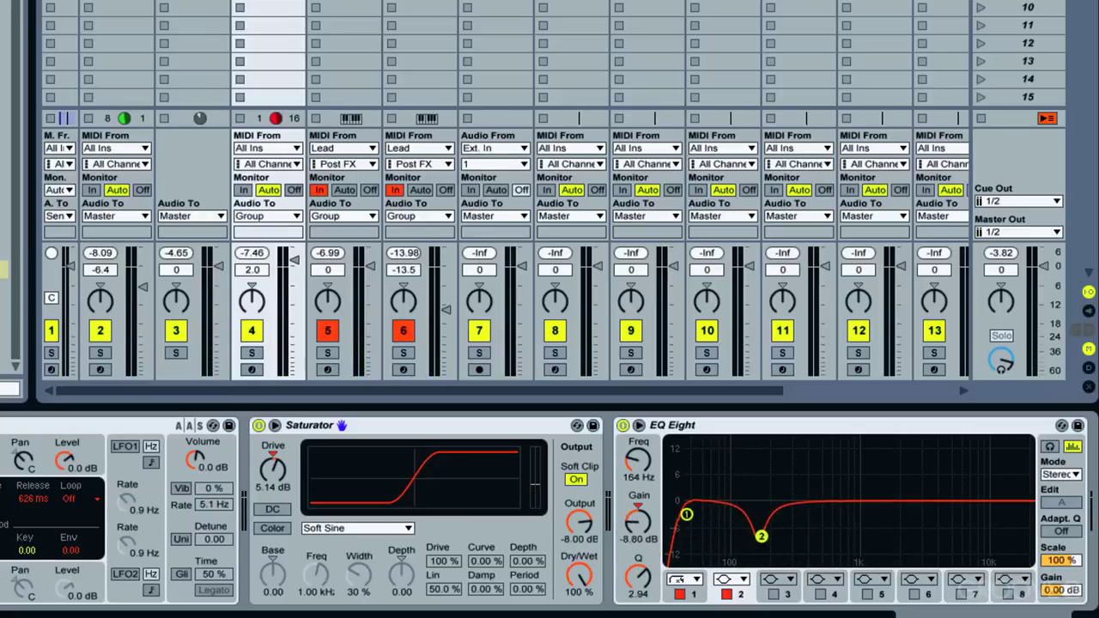
# - Retune filter 2 in the Lead's EQ Eight to 289 Hz, -8.80 dB, Q 1.94, and compare the sound with the EQ bypassed
pyautogui.press('space')
pyautogui.moveTo(773, 537); pyautogui.dragTo(753, 534)
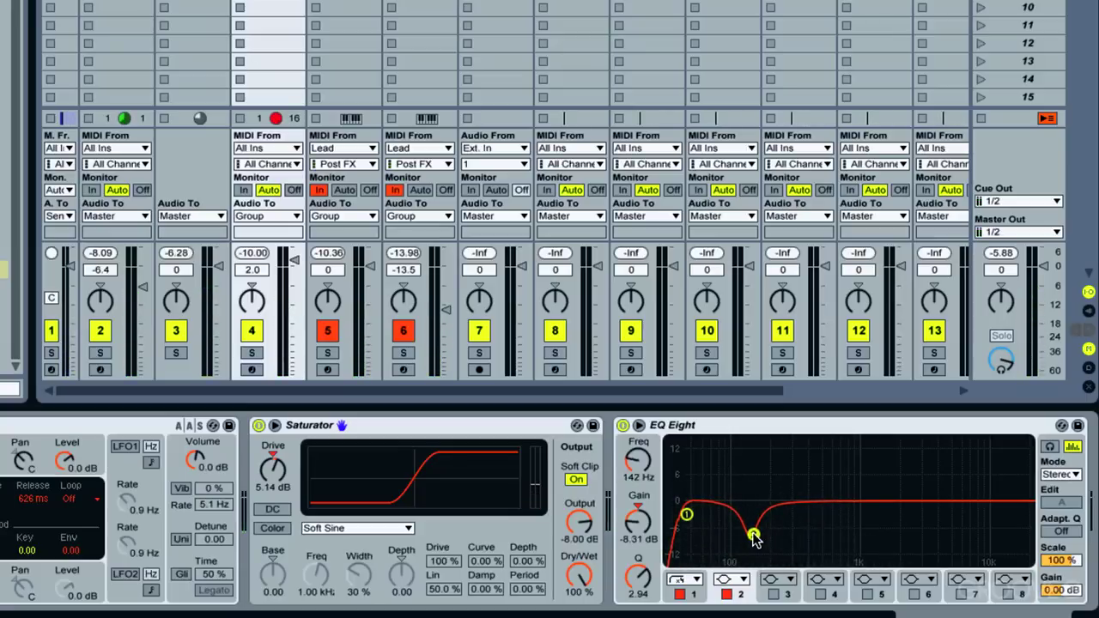
pyautogui.press('space')
pyautogui.moveTo(753, 534); pyautogui.dragTo(792, 536)
pyautogui.moveTo(638, 577); pyautogui.dragTo(638, 589)
pyautogui.moveTo(791, 546); pyautogui.dragTo(792, 549)
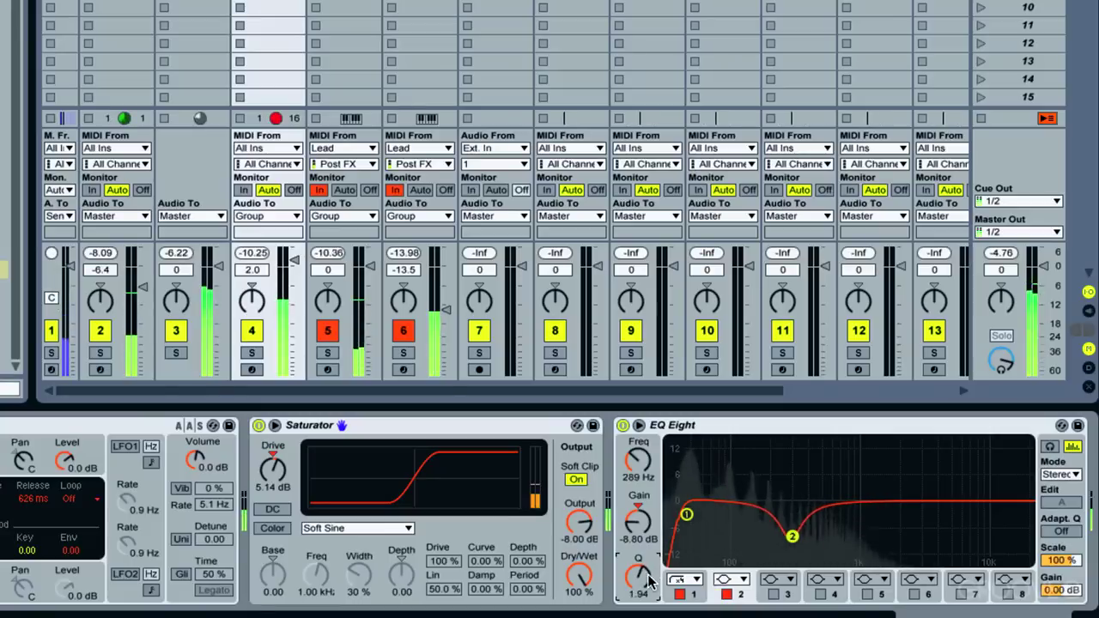
pyautogui.click(624, 426)
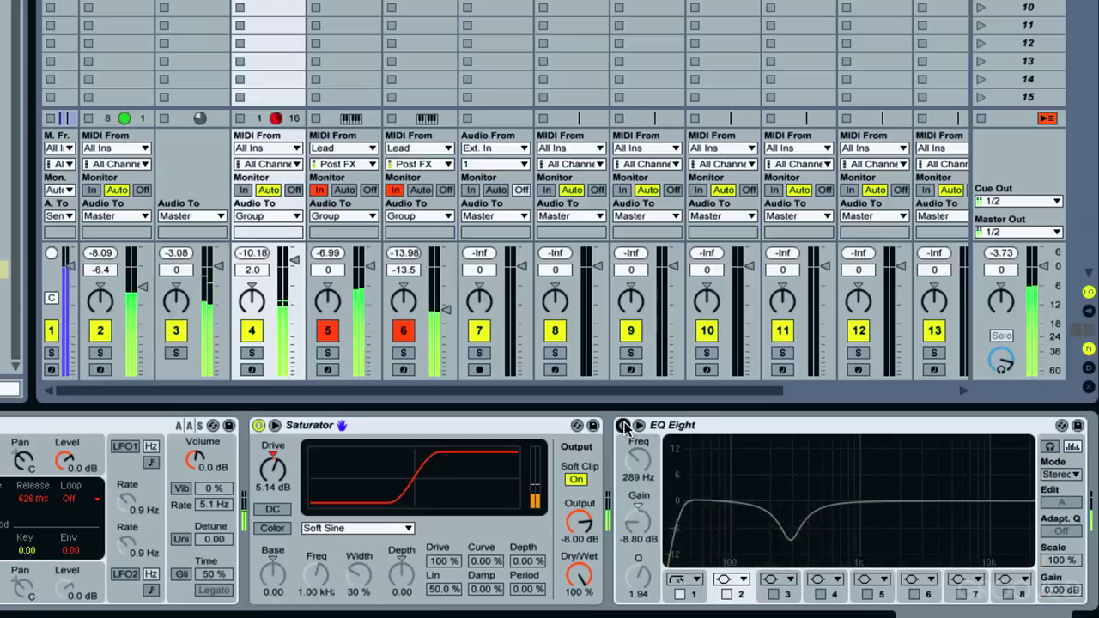
pyautogui.click(623, 426)
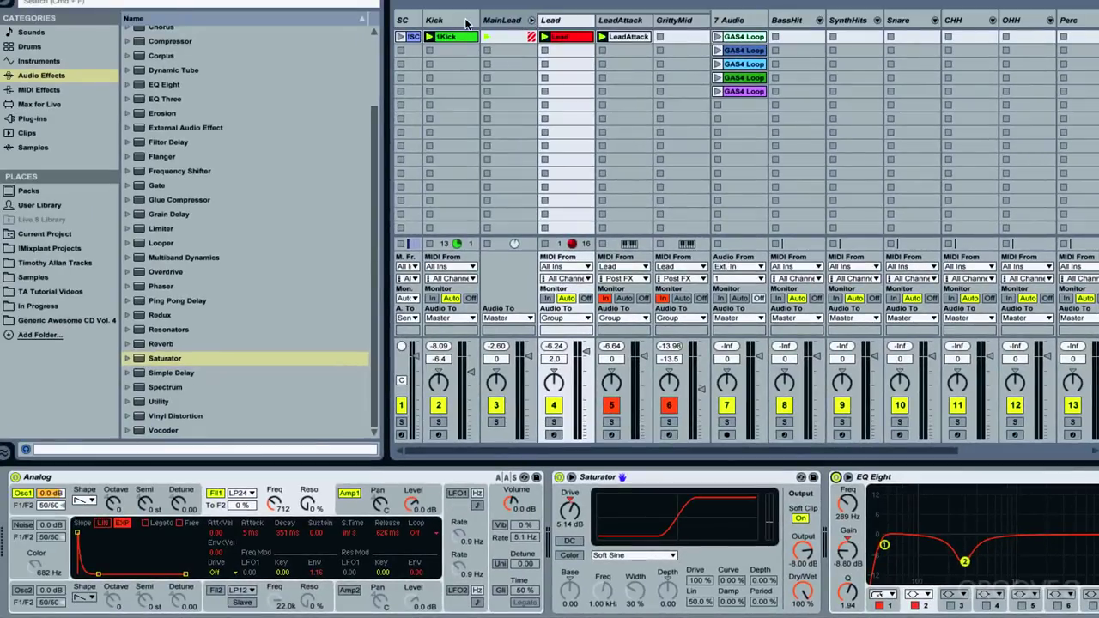
# - Lower the threshold of the sidechain Compressor on the MainLead group during playback
pyautogui.click(512, 20)
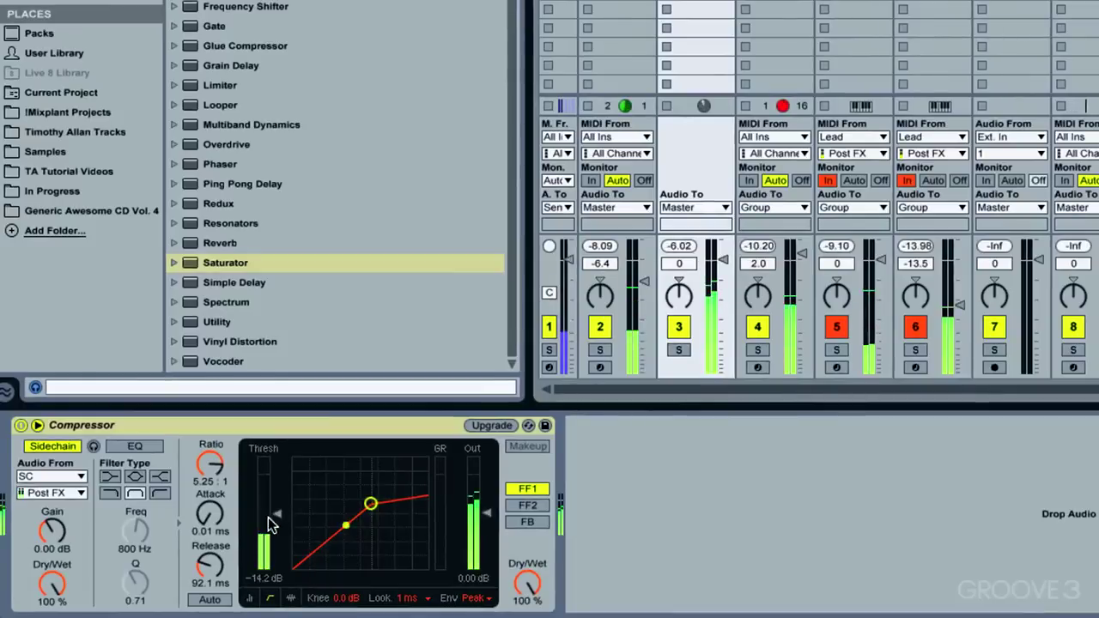
pyautogui.moveTo(268, 517)
pyautogui.mouseDown()
pyautogui.moveTo(268, 562)
pyautogui.moveTo(268, 528)
pyautogui.mouseUp()
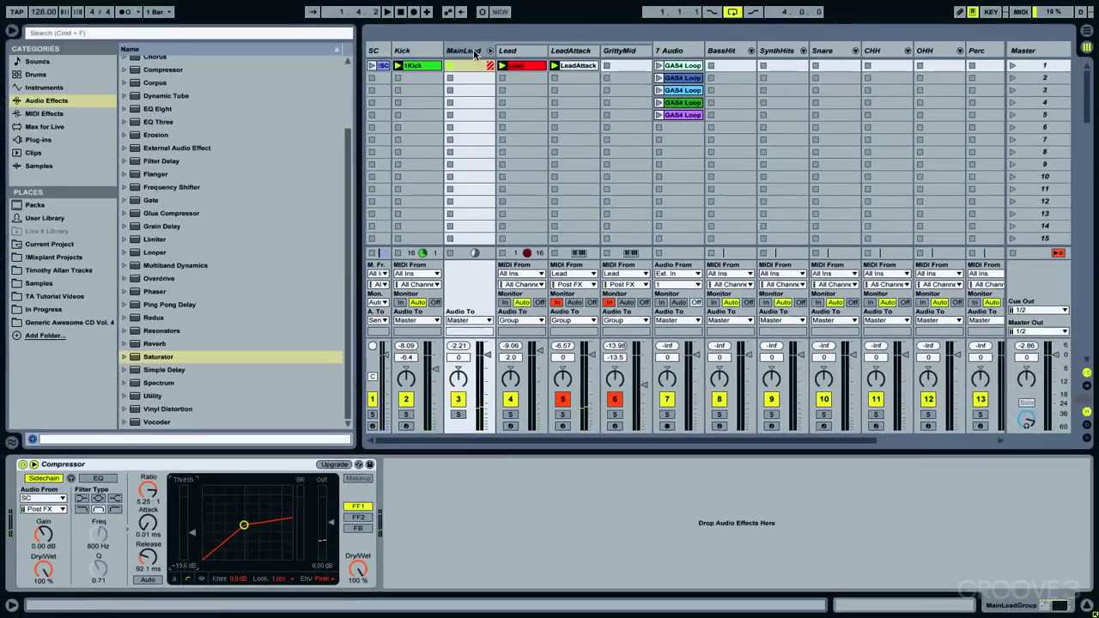
pyautogui.click(473, 51)
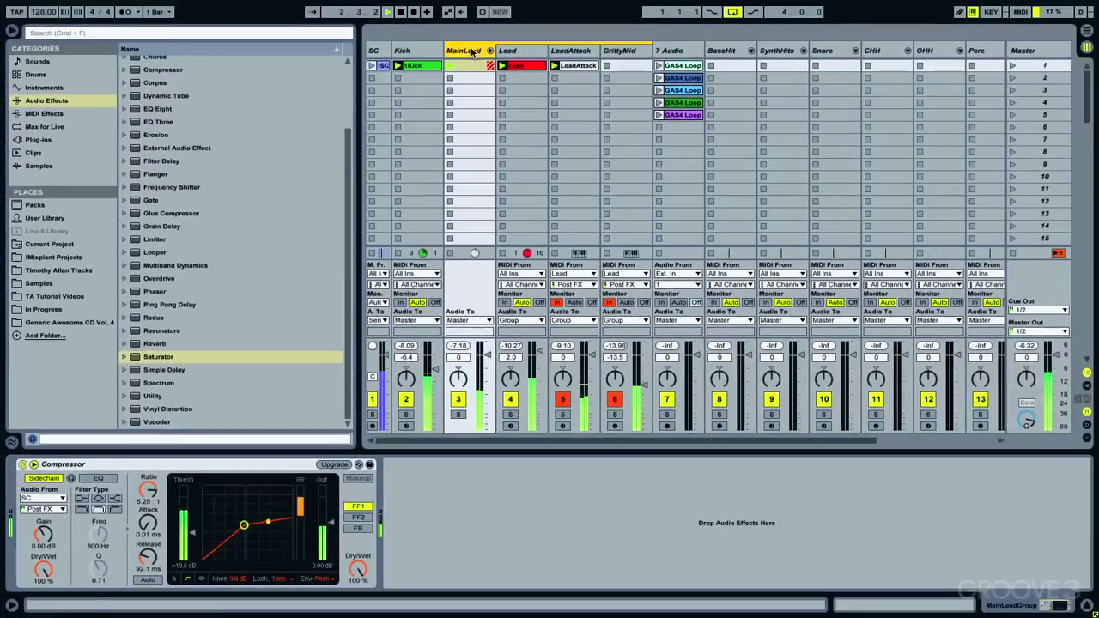
# - Raise the GrittyMid volume to -11.7 dB and set its Reverb Decay Time to 240 ms after comparing the reverb bypassed
pyautogui.moveTo(644, 385); pyautogui.dragTo(643, 382)
pyautogui.click(628, 52)
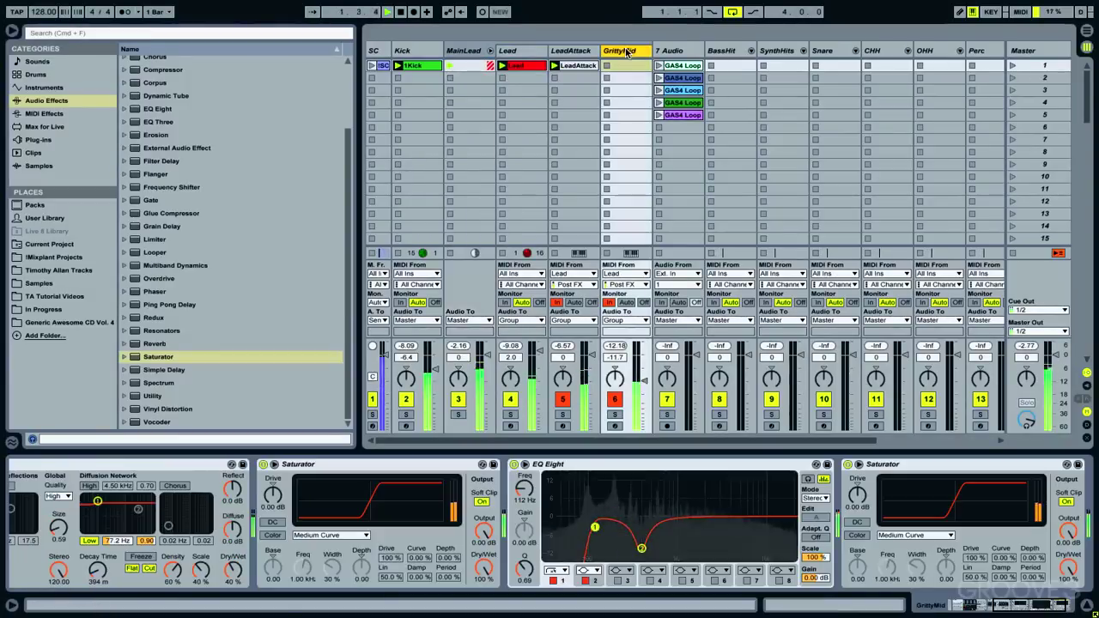
pyautogui.moveTo(1039, 606); pyautogui.dragTo(996, 608)
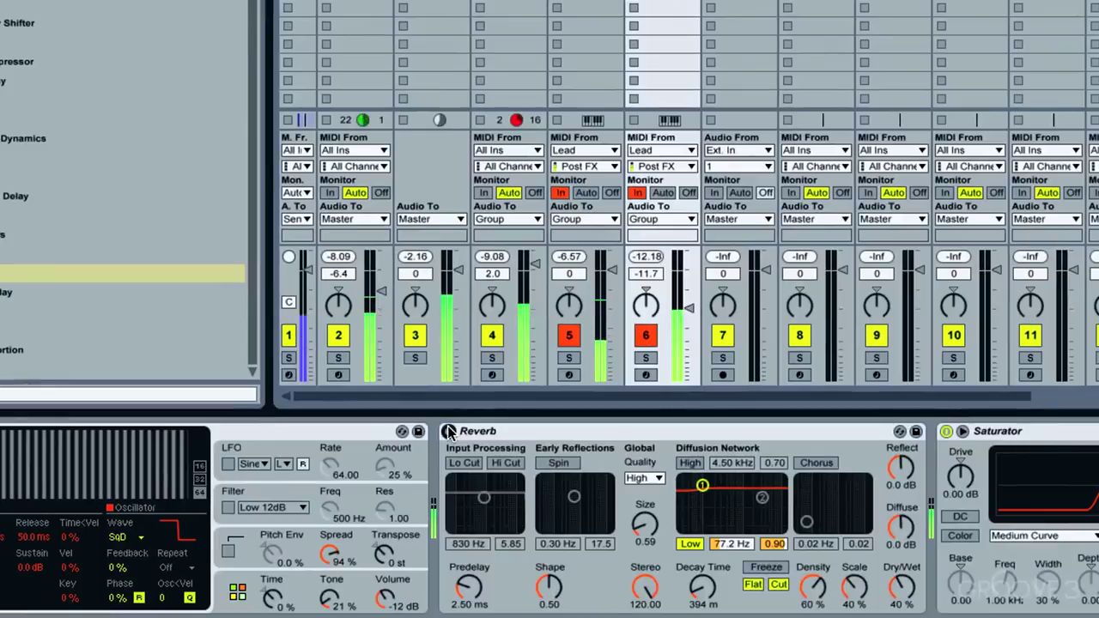
pyautogui.click(481, 464)
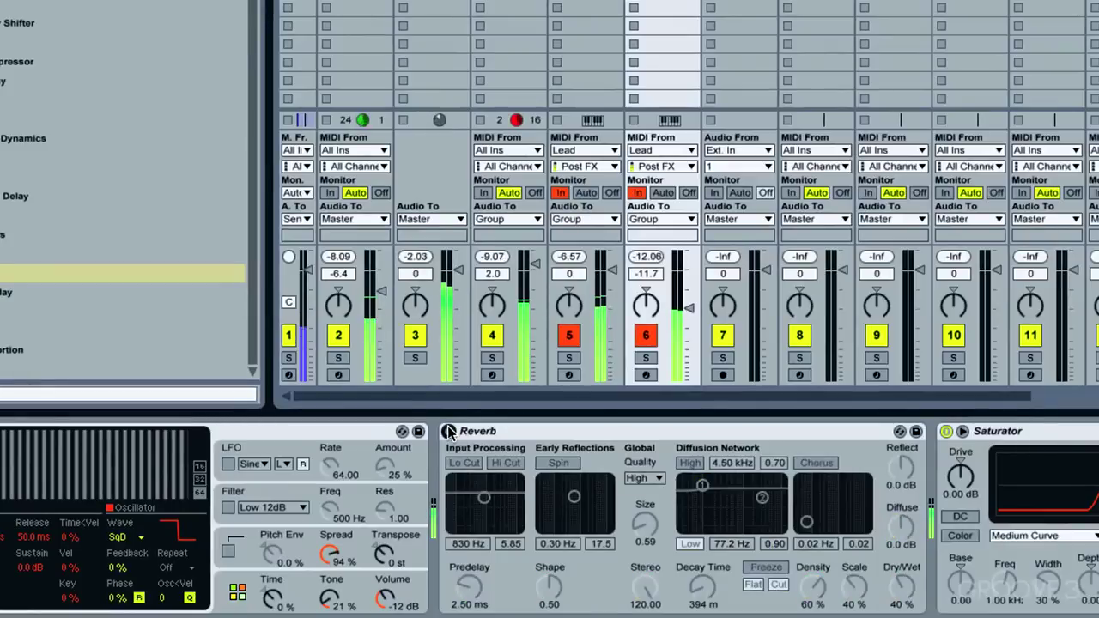
pyautogui.click(448, 432)
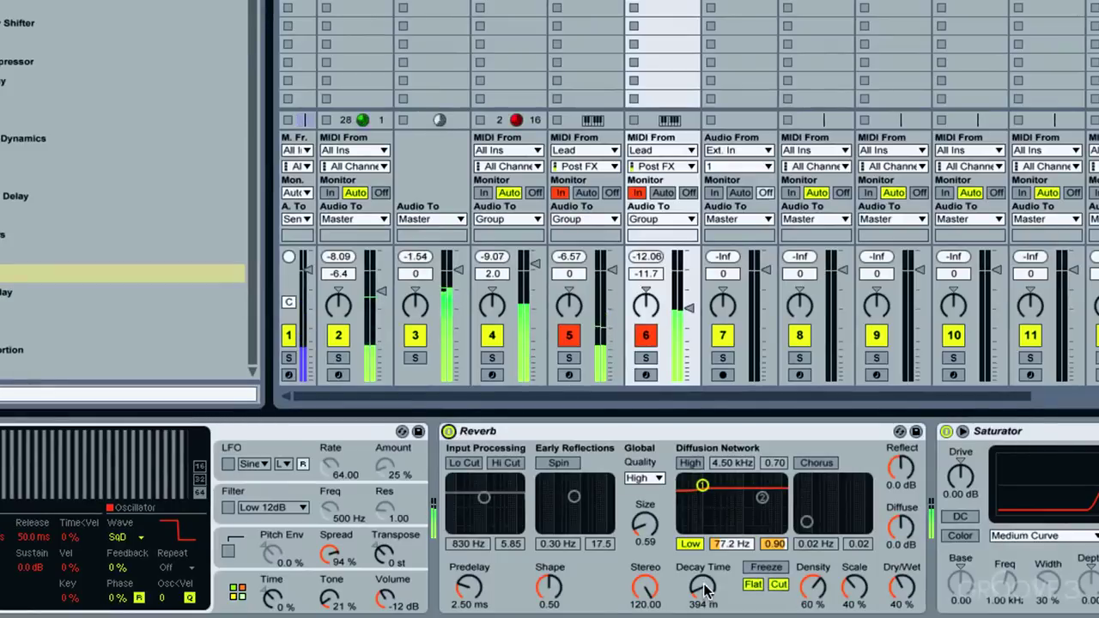
pyautogui.moveTo(697, 591); pyautogui.dragTo(698, 608)
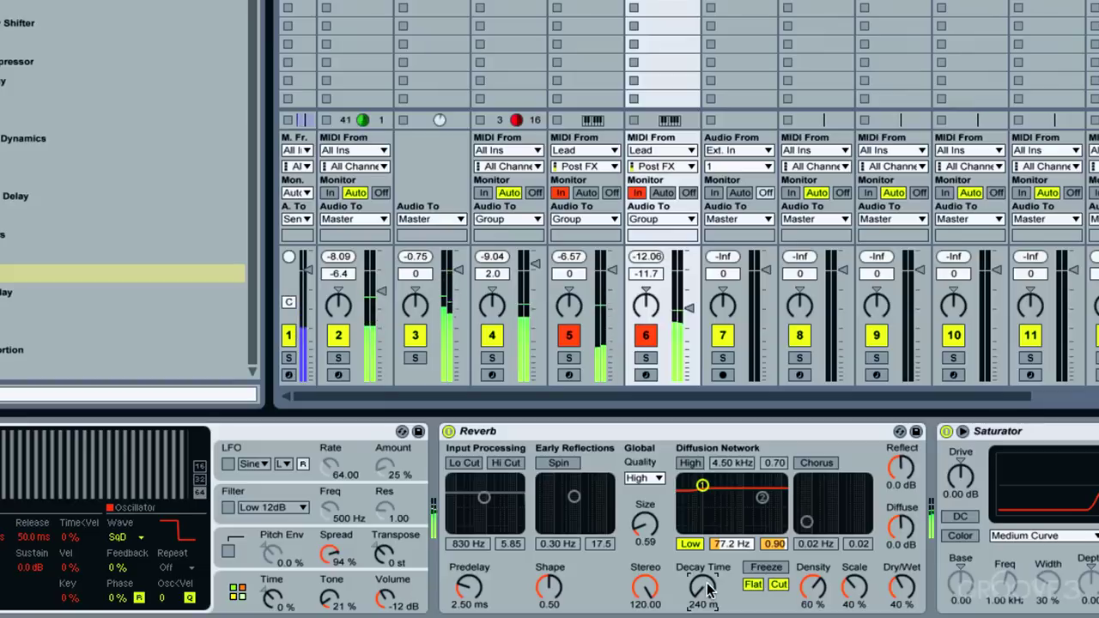
# - Enable filter 3 in the GrittyMid EQ Eight as a low-pass at about 6.35 kHz, adjusting it during playback
pyautogui.hscroll(5, 549, 516)
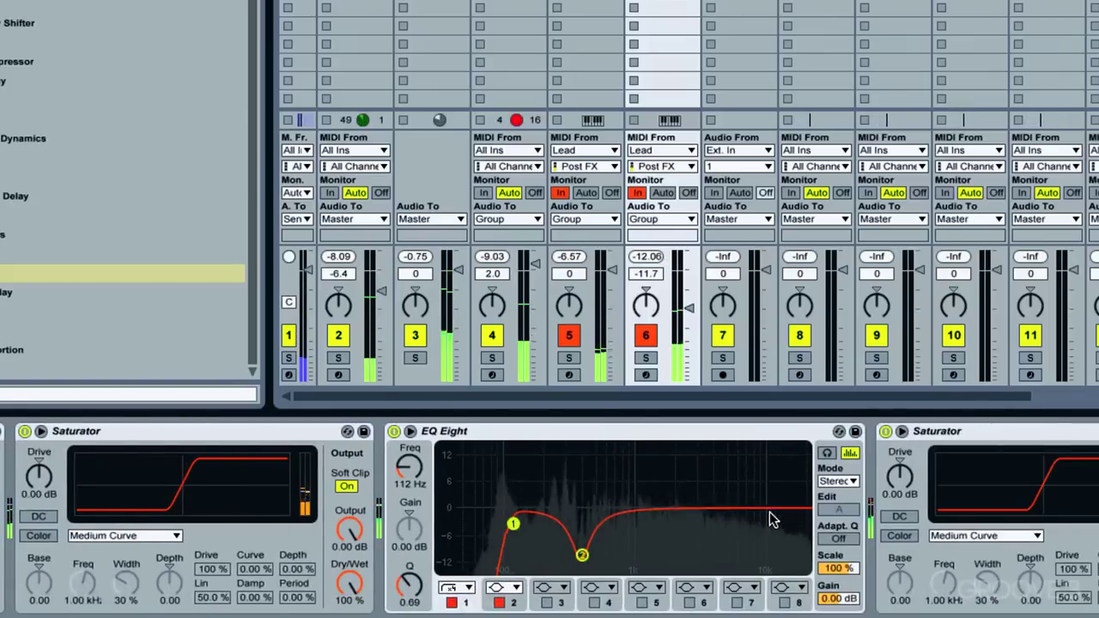
pyautogui.press('space')
pyautogui.click(545, 601)
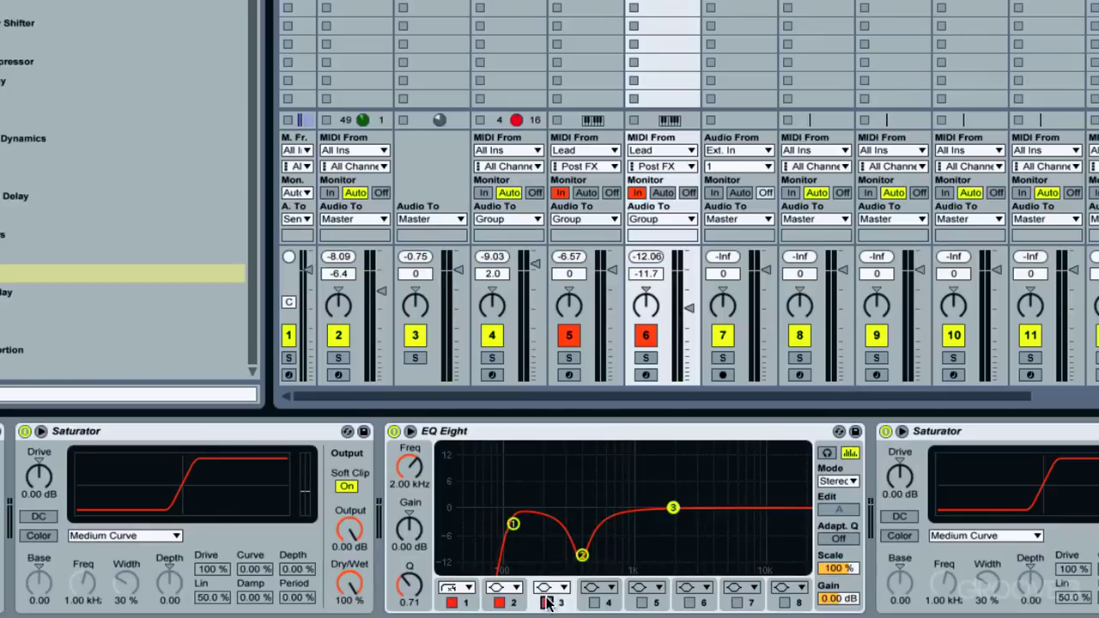
pyautogui.click(549, 587)
pyautogui.click(553, 564)
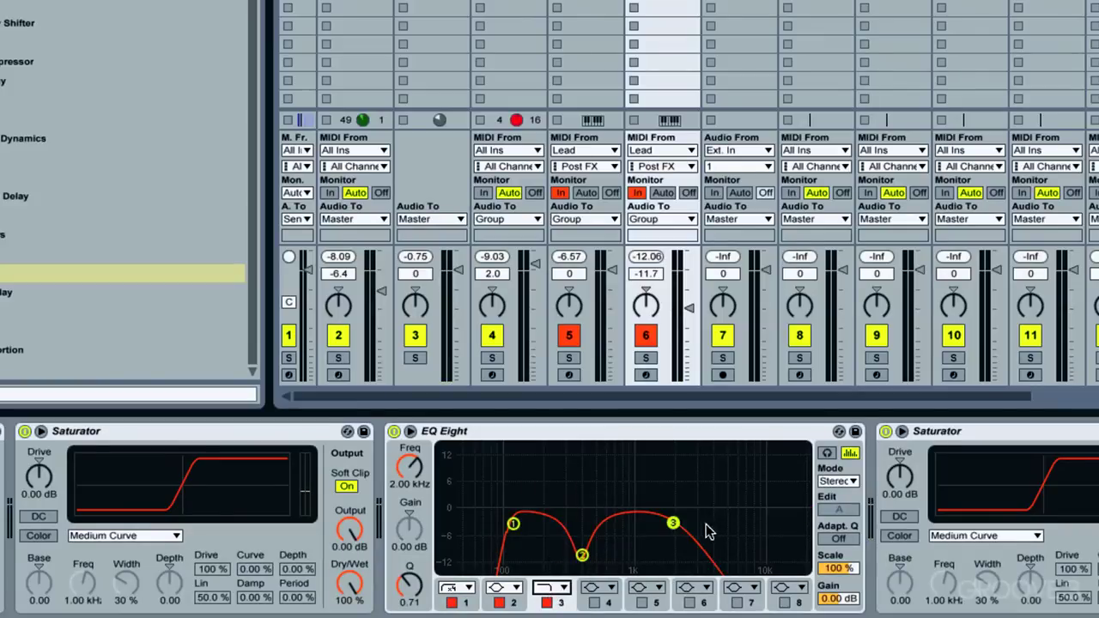
pyautogui.moveTo(673, 522); pyautogui.dragTo(736, 526)
pyautogui.press('space')
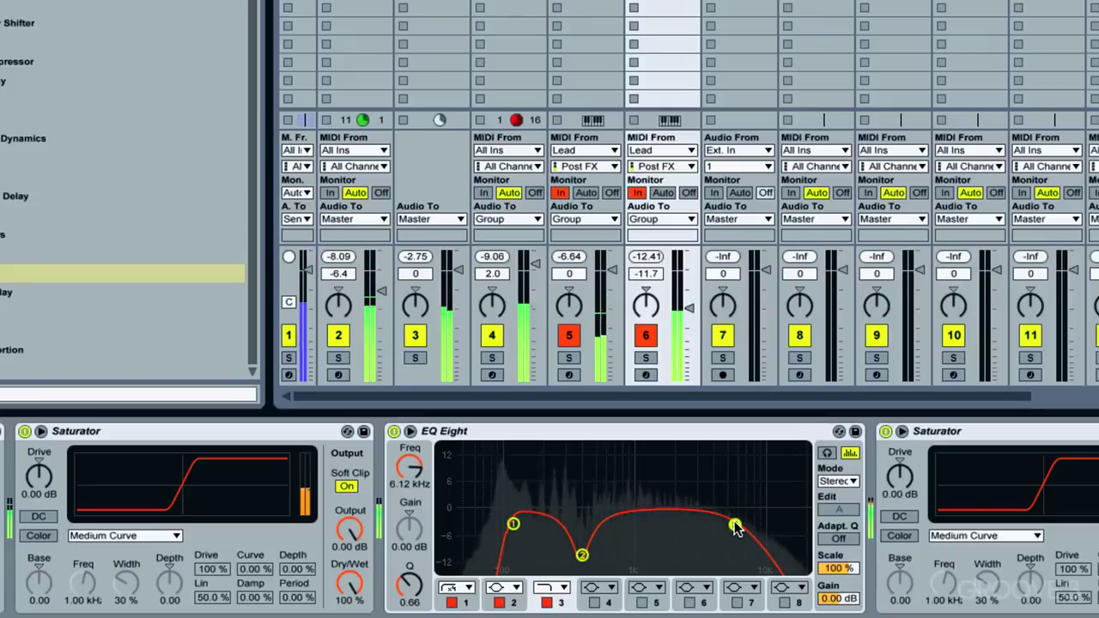
pyautogui.moveTo(726, 524); pyautogui.dragTo(737, 524)
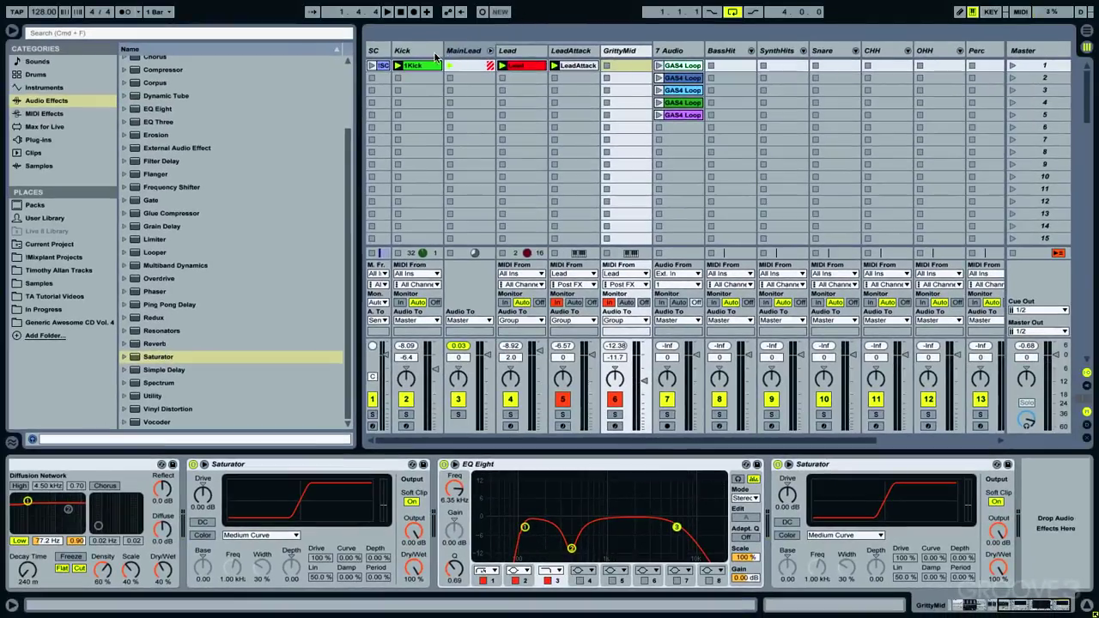
# - Show the MainLead group's effect chain
pyautogui.click(460, 51)
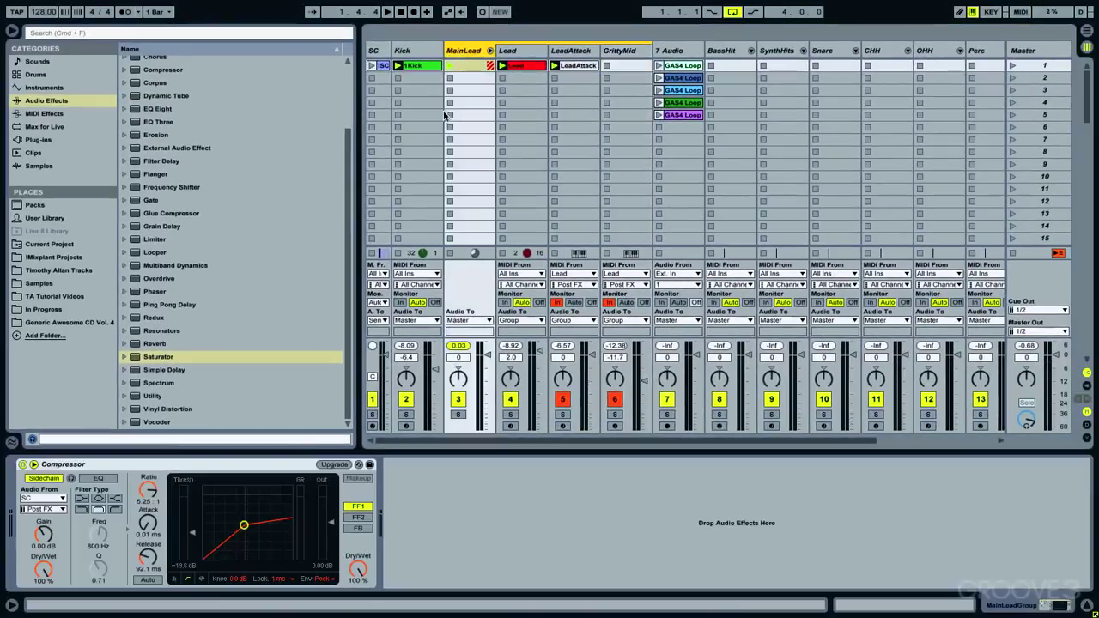